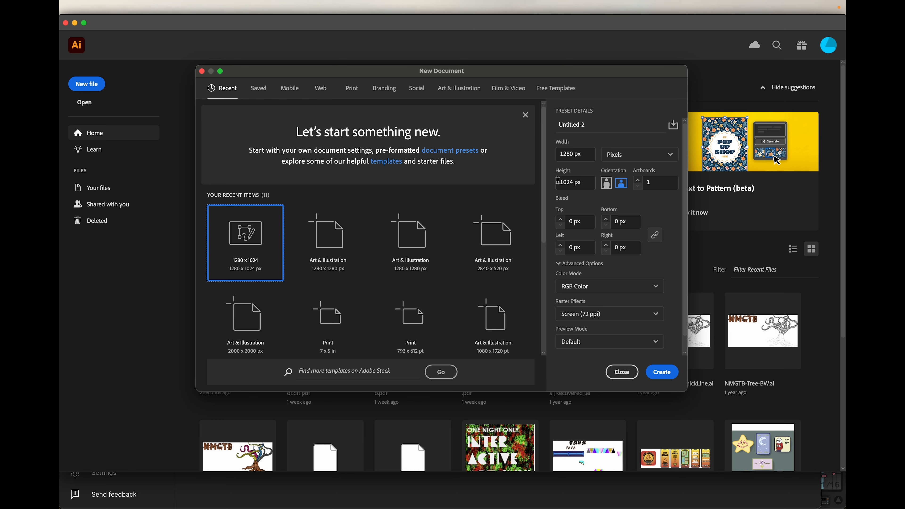
Create a 1280 × 1024 px RGB document and draw a hexagon about 362 px wide in the artboard's upper-left area.
{"action": "left_click", "coordinate": [667, 373]}
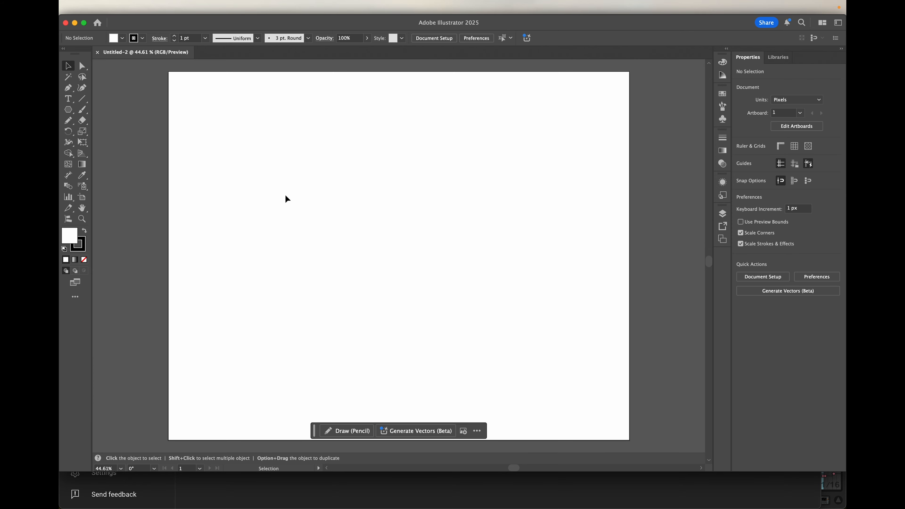
{"action": "left_click_drag", "start_coordinate": [69, 109], "coordinate": [130, 142]}
{"action": "left_click_drag", "start_coordinate": [314, 151], "coordinate": [378, 140]}
{"action": "key", "text": "Up"}
{"action": "key", "text": "Up"}
{"action": "key", "text": "Up"}
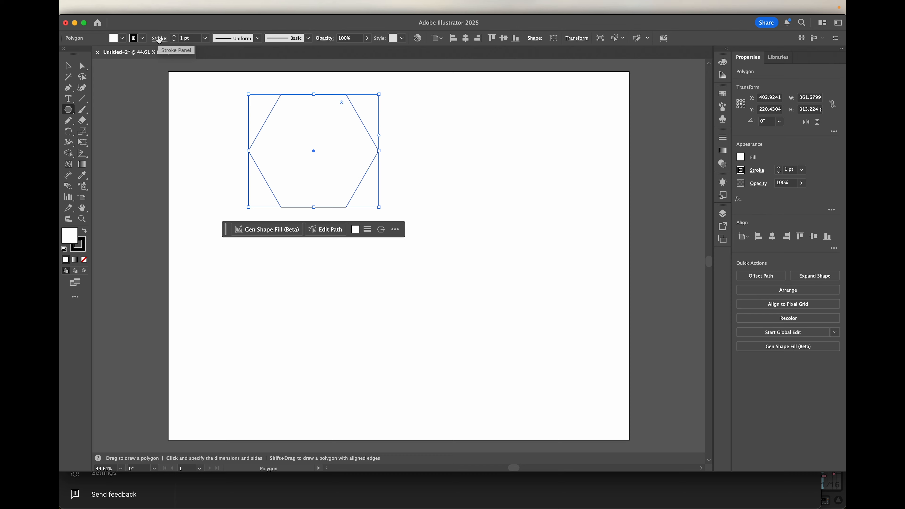
Fill the hexagon with yellow and set its stroke weight to 10 pt.
{"action": "left_click", "coordinate": [123, 40]}
{"action": "left_click", "coordinate": [97, 72]}
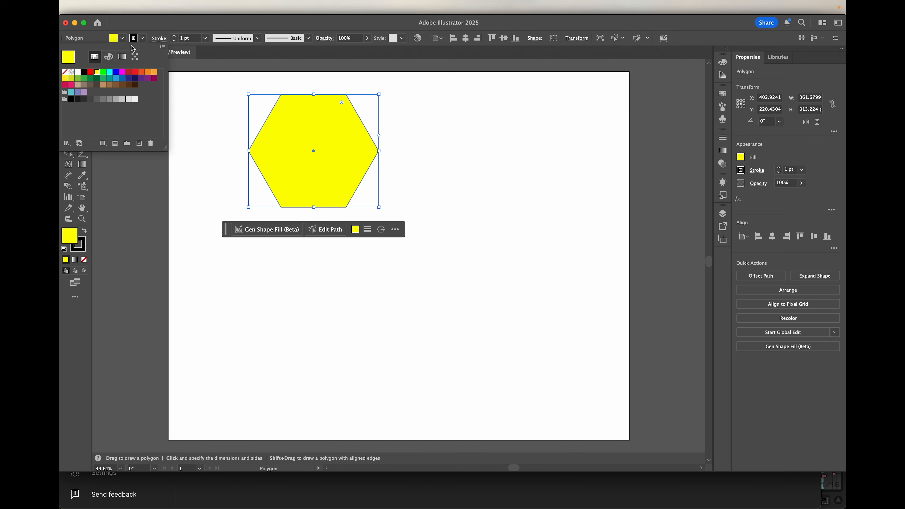
{"action": "left_click", "coordinate": [190, 38]}
{"action": "left_click", "coordinate": [192, 37]}
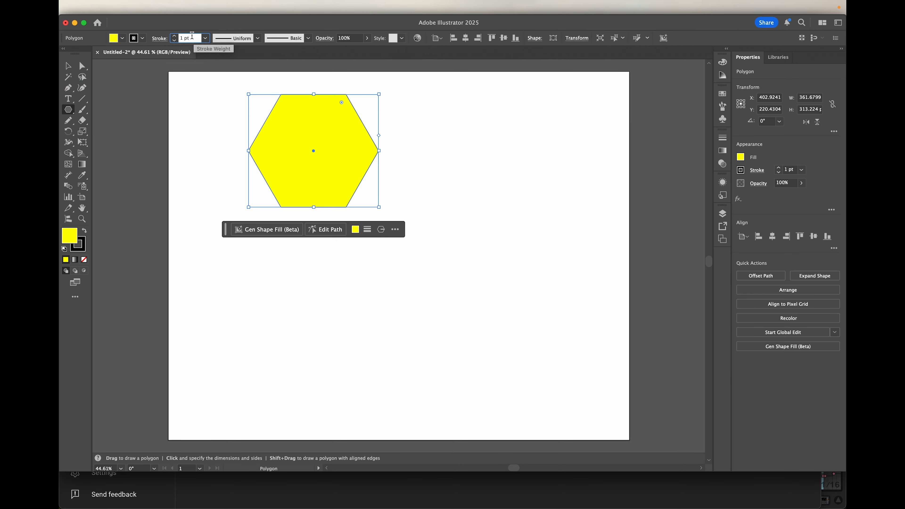
{"action": "left_click_drag", "start_coordinate": [192, 37], "coordinate": [174, 35]}
{"action": "type", "text": "10"}
{"action": "key", "text": "Return"}
{"action": "scroll", "coordinate": [210, 146], "scroll_direction": "up", "scroll_amount": 6}
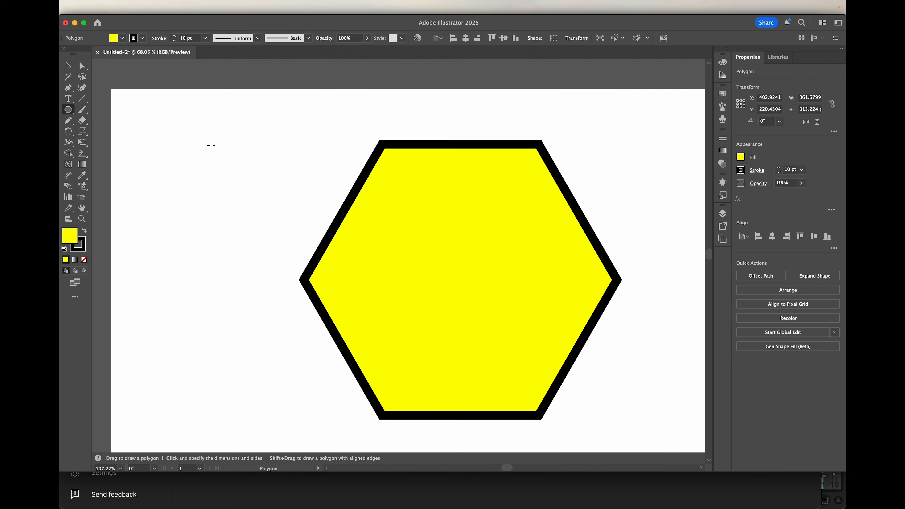
{"action": "scroll", "coordinate": [211, 145], "scroll_direction": "right", "scroll_amount": 4}
{"action": "scroll", "coordinate": [211, 146], "scroll_direction": "down", "scroll_amount": 2}
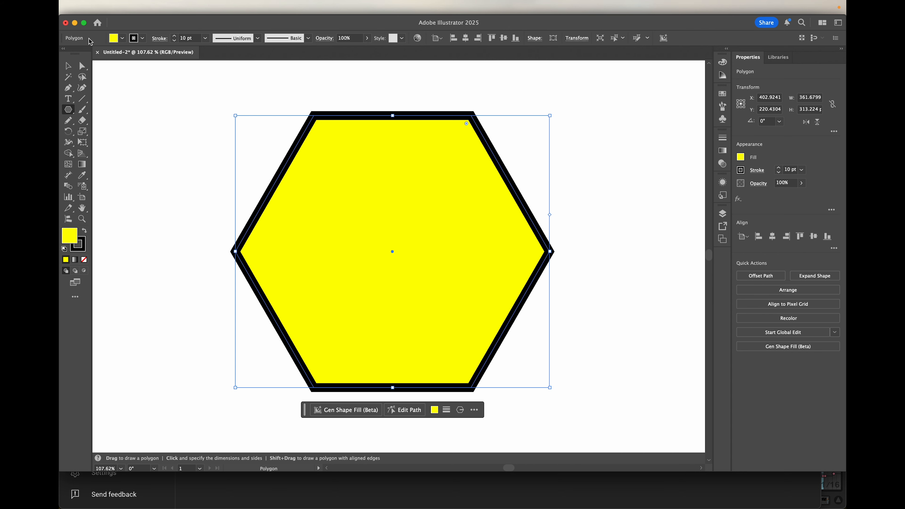
Try blue and purple fills on the hexagon from the colour spectrum, ending with yellow F4FF00.
{"action": "left_click", "coordinate": [122, 38]}
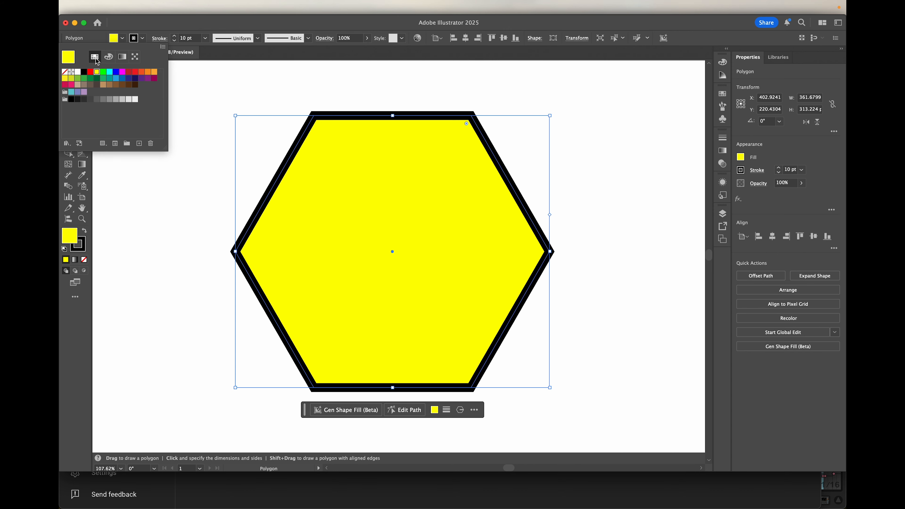
{"action": "left_click", "coordinate": [108, 56]}
{"action": "left_click", "coordinate": [130, 132]}
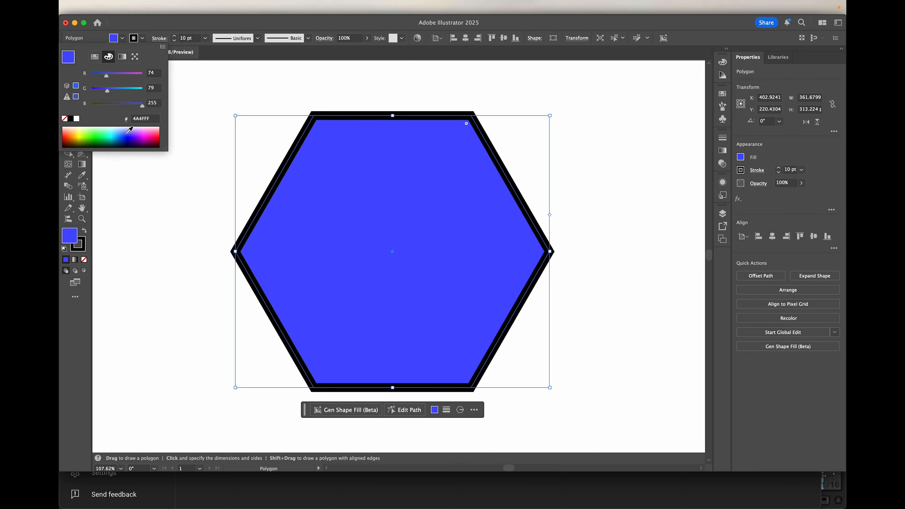
{"action": "left_click", "coordinate": [147, 138]}
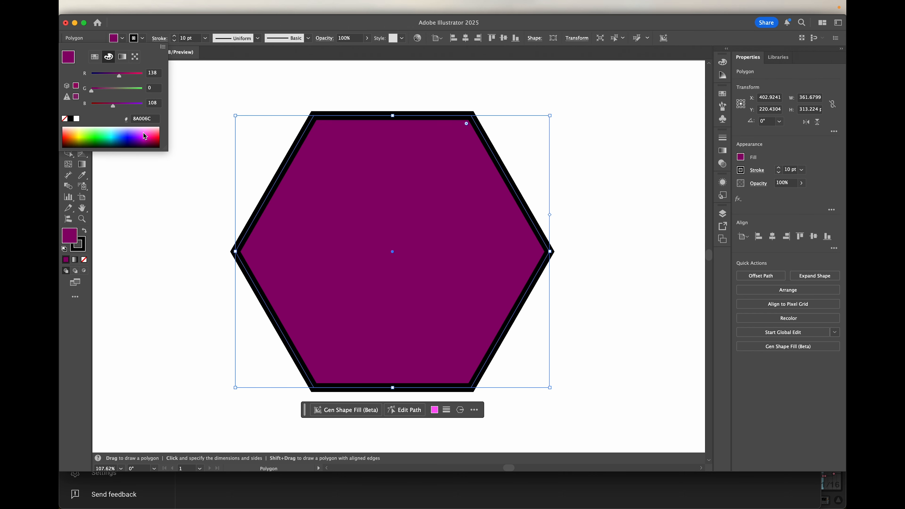
{"action": "left_click", "coordinate": [146, 133]}
{"action": "left_click", "coordinate": [83, 133]}
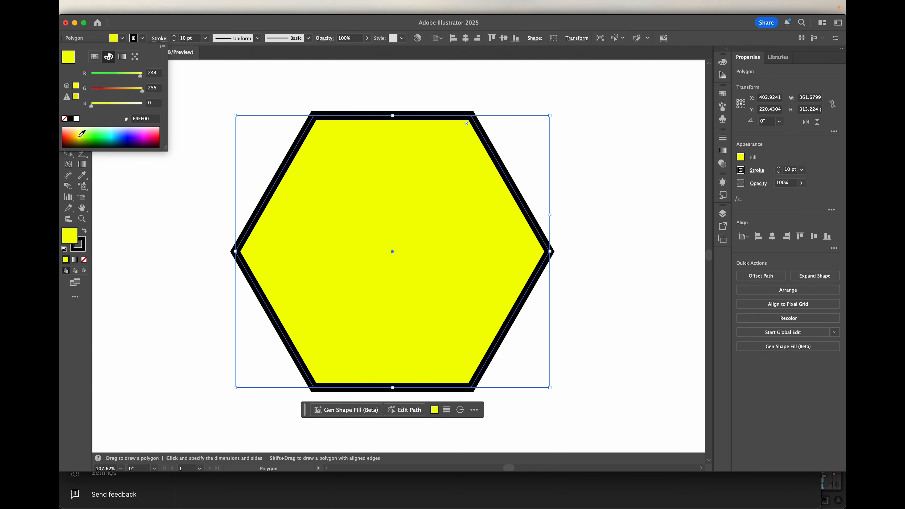
Try radial and freeform gradient fills on the hexagon, switch to a linear gradient and shift its starting end slightly.
{"action": "left_click", "coordinate": [123, 58]}
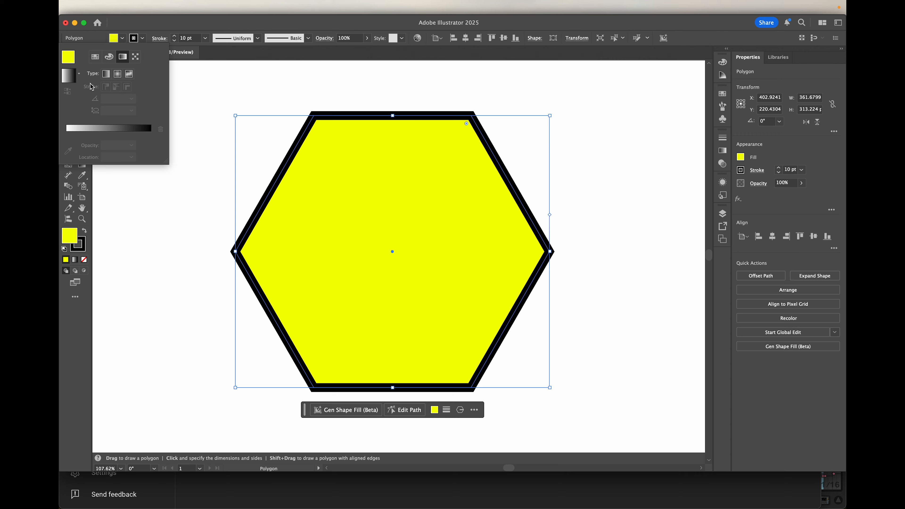
{"action": "left_click", "coordinate": [119, 76]}
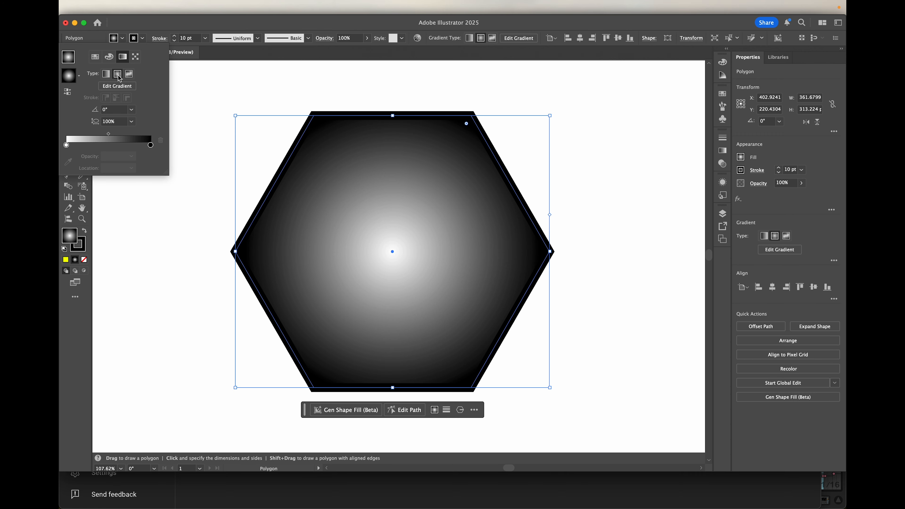
{"action": "left_click", "coordinate": [130, 74]}
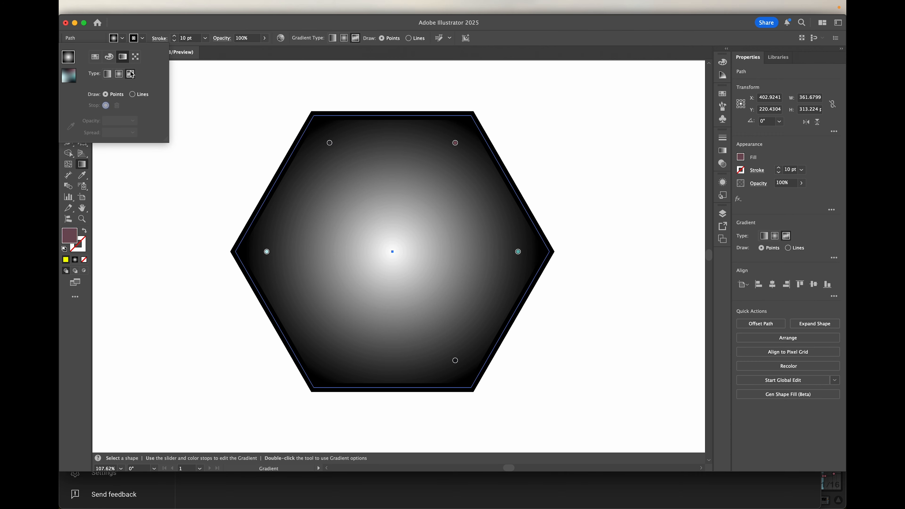
{"action": "left_click", "coordinate": [108, 75]}
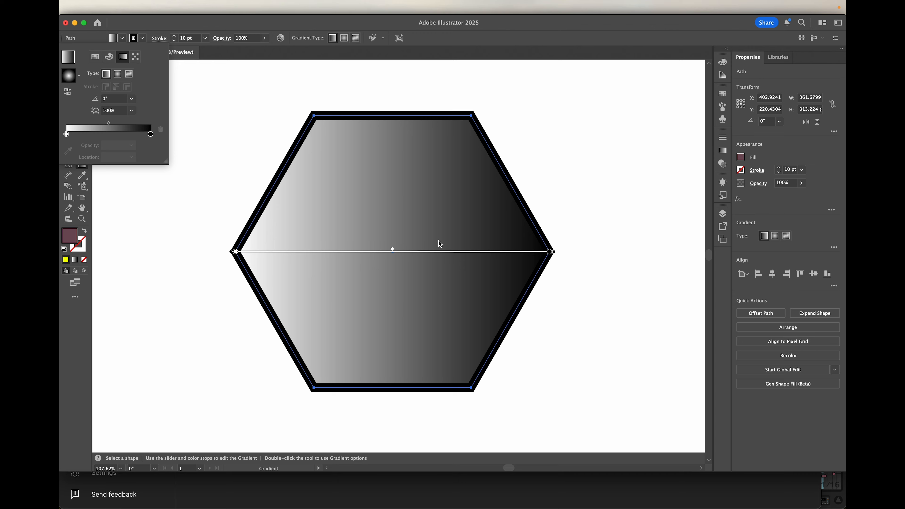
{"action": "left_click", "coordinate": [231, 252]}
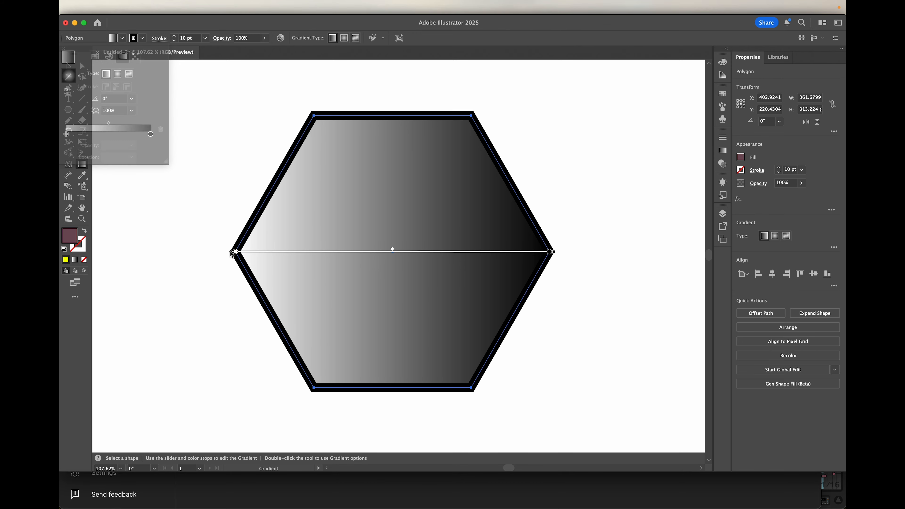
{"action": "mouse_move", "coordinate": [232, 254]}
{"action": "left_mouse_down"}
{"action": "mouse_move", "coordinate": [394, 253]}
{"action": "mouse_move", "coordinate": [346, 280]}
{"action": "mouse_move", "coordinate": [347, 320]}
{"action": "mouse_move", "coordinate": [348, 251]}
{"action": "mouse_move", "coordinate": [257, 256]}
{"action": "mouse_move", "coordinate": [174, 242]}
{"action": "mouse_move", "coordinate": [89, 259]}
{"action": "mouse_move", "coordinate": [468, 273]}
{"action": "mouse_move", "coordinate": [235, 256]}
{"action": "left_mouse_up"}
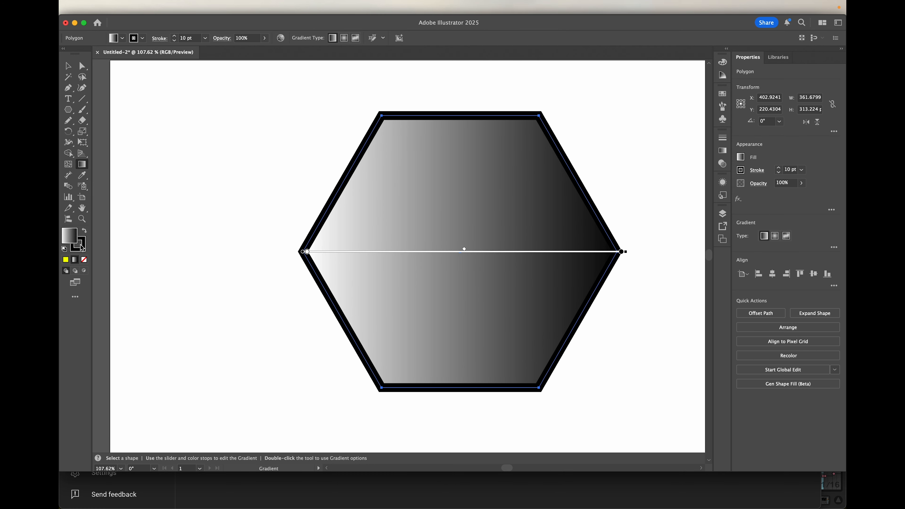
Compare radial and linear gradients on the hexagon, apply a freeform gradient and select its dark upper-right colour stop.
{"action": "left_click", "coordinate": [122, 38]}
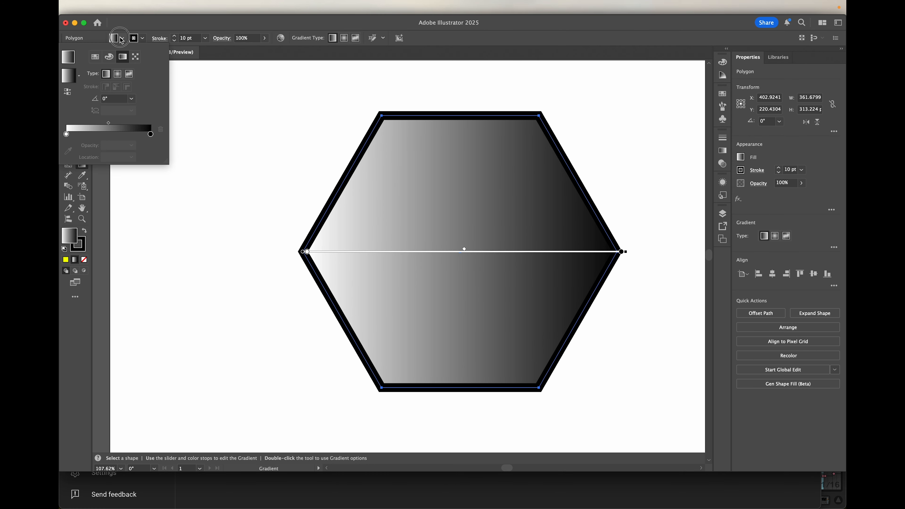
{"action": "left_click", "coordinate": [117, 74]}
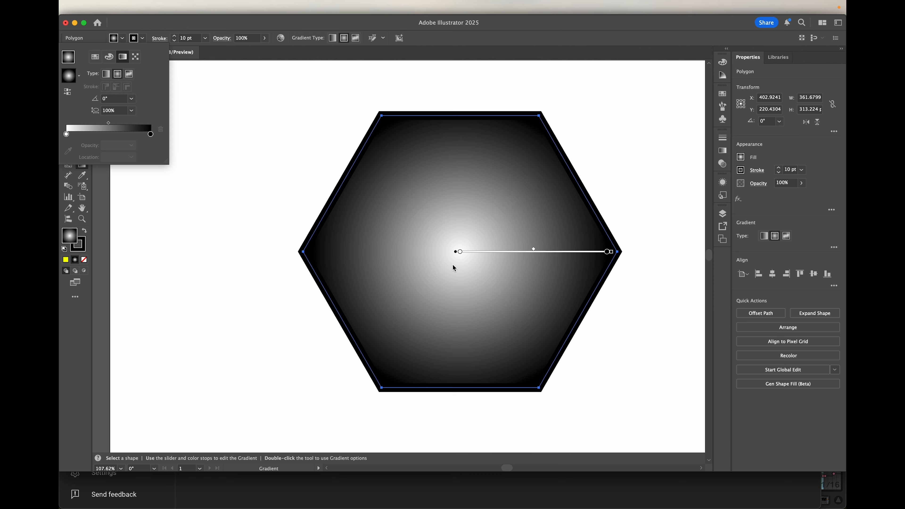
{"action": "left_click", "coordinate": [106, 74]}
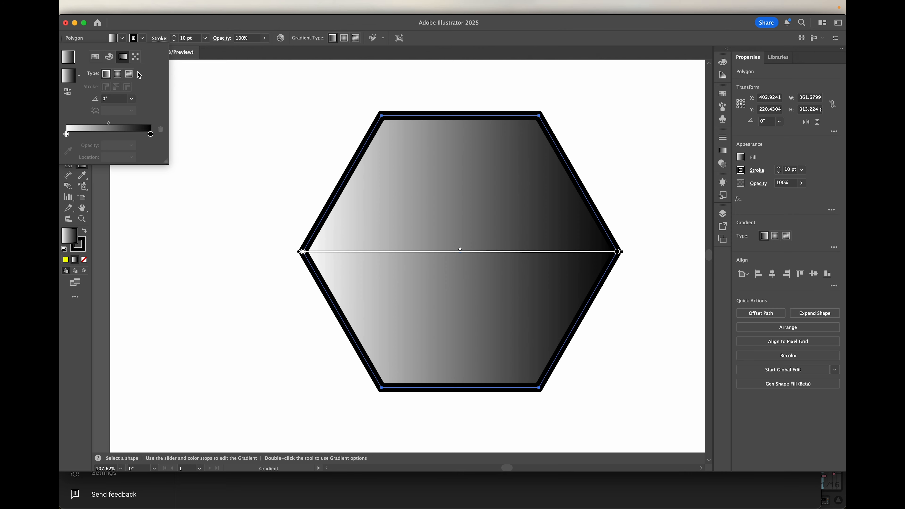
{"action": "left_click", "coordinate": [129, 74]}
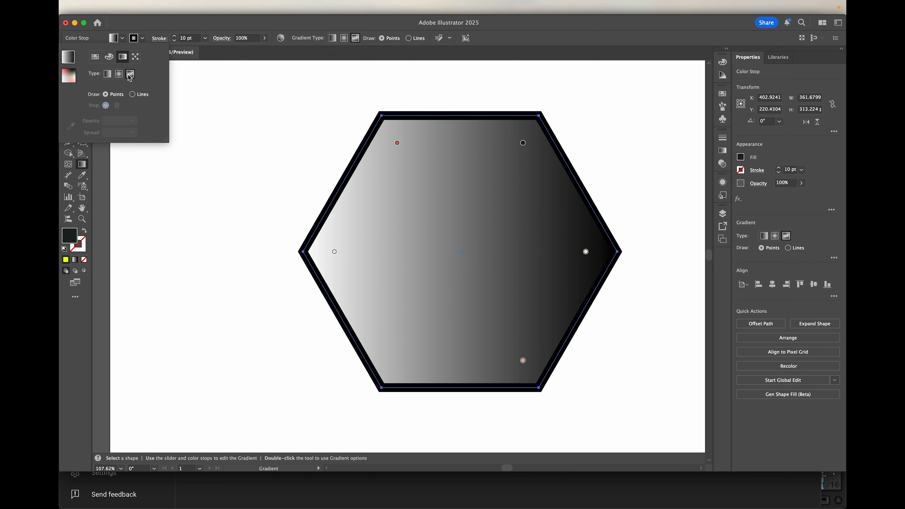
{"action": "left_click", "coordinate": [524, 144]}
{"action": "left_click", "coordinate": [517, 153]}
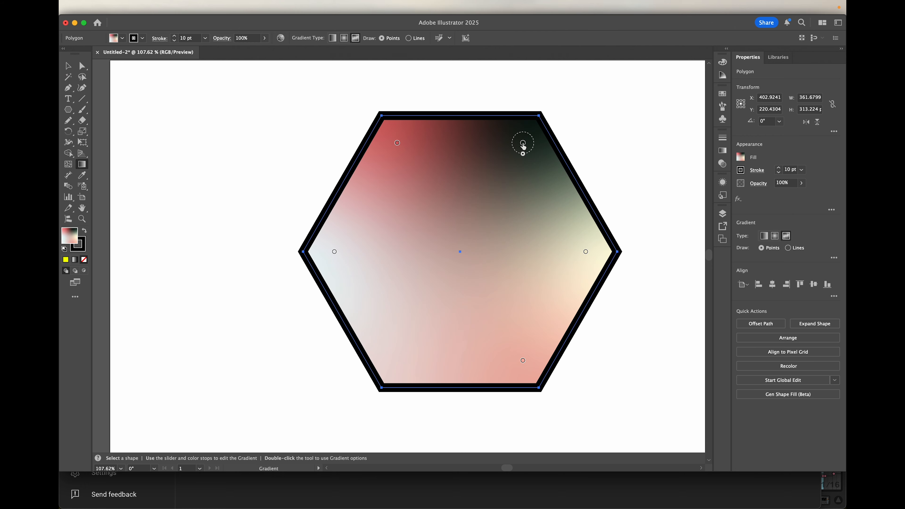
{"action": "left_click", "coordinate": [522, 143]}
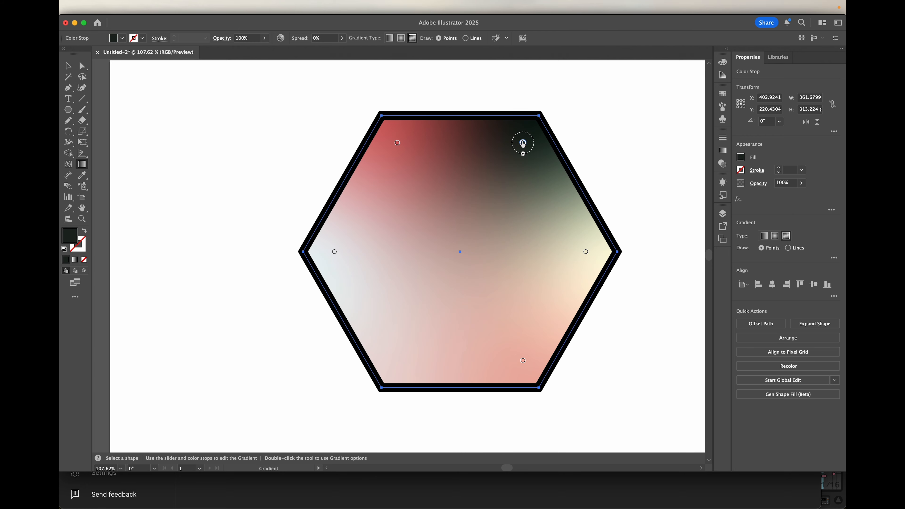
Recolour the freeform gradient's stop near the hexagon's right corner to crimson D40064 and move it slightly inward.
{"action": "left_click", "coordinate": [586, 253]}
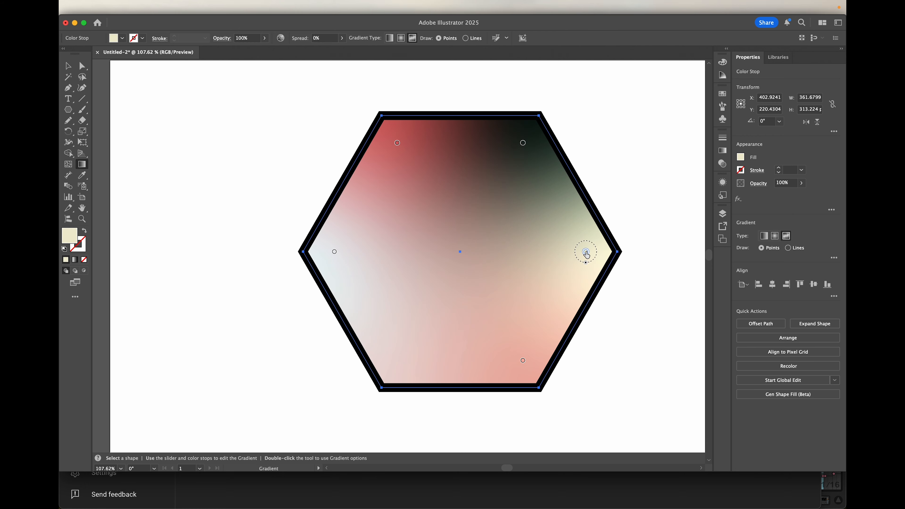
{"action": "double_click", "coordinate": [586, 253]}
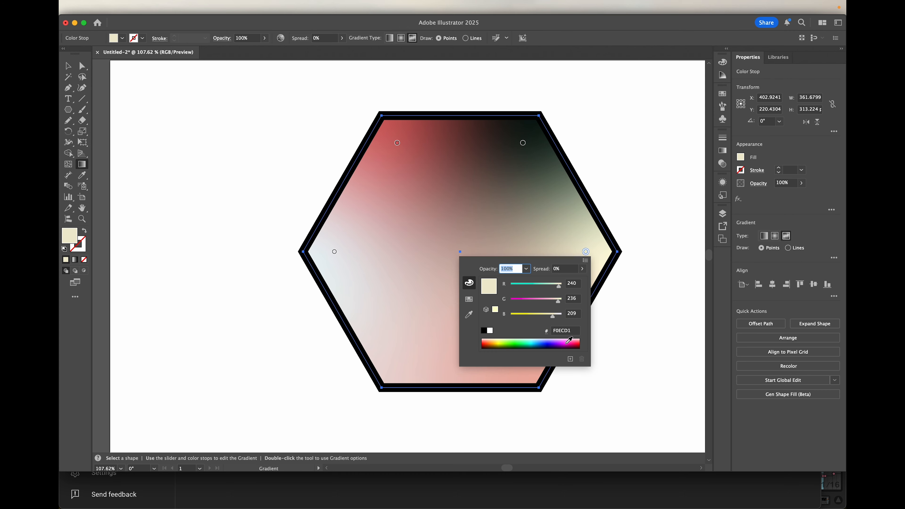
{"action": "left_click", "coordinate": [573, 343]}
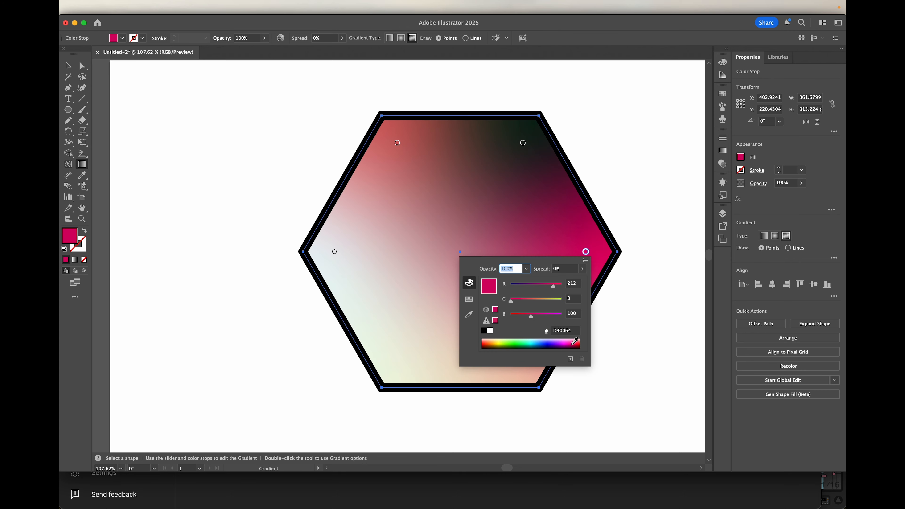
{"action": "left_click", "coordinate": [505, 234]}
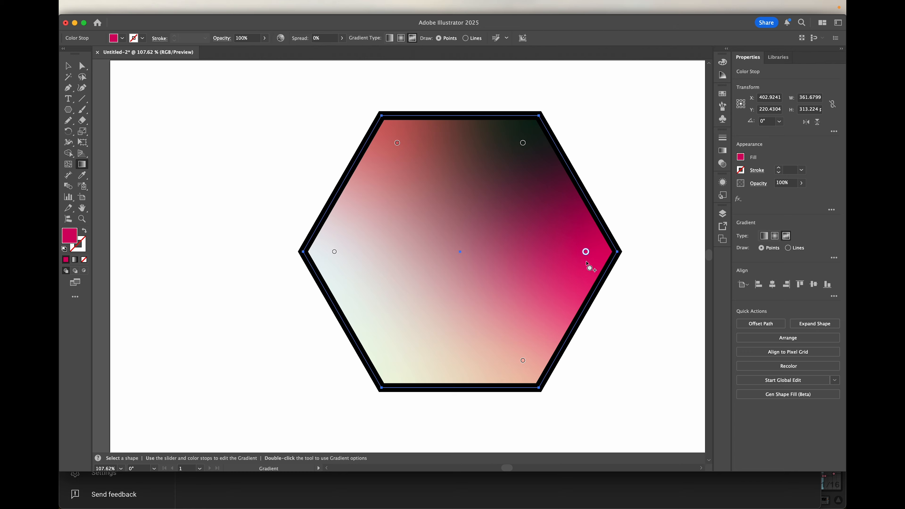
{"action": "left_click_drag", "start_coordinate": [586, 254], "coordinate": [568, 269]}
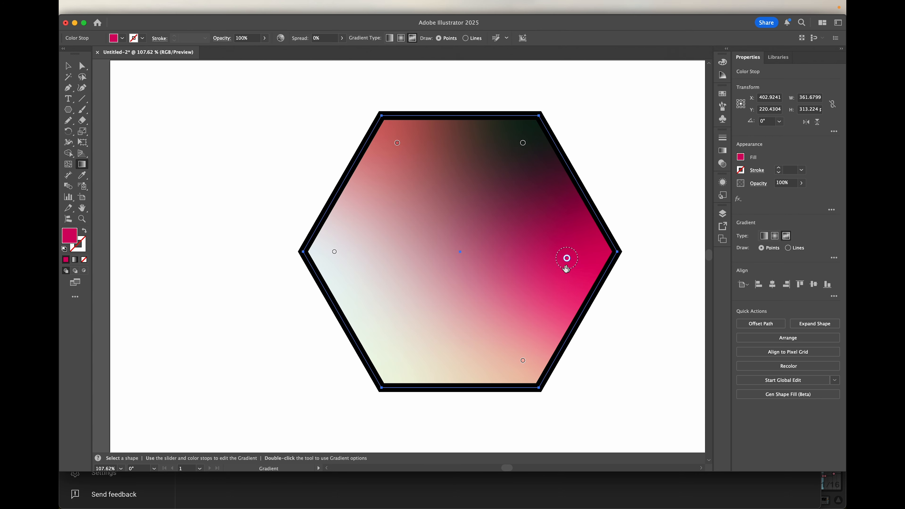
Apply a radial gradient to the hexagon's fill and move the midpoint between its white and black stops to about 63%.
{"action": "left_click", "coordinate": [123, 39]}
{"action": "left_click", "coordinate": [119, 74]}
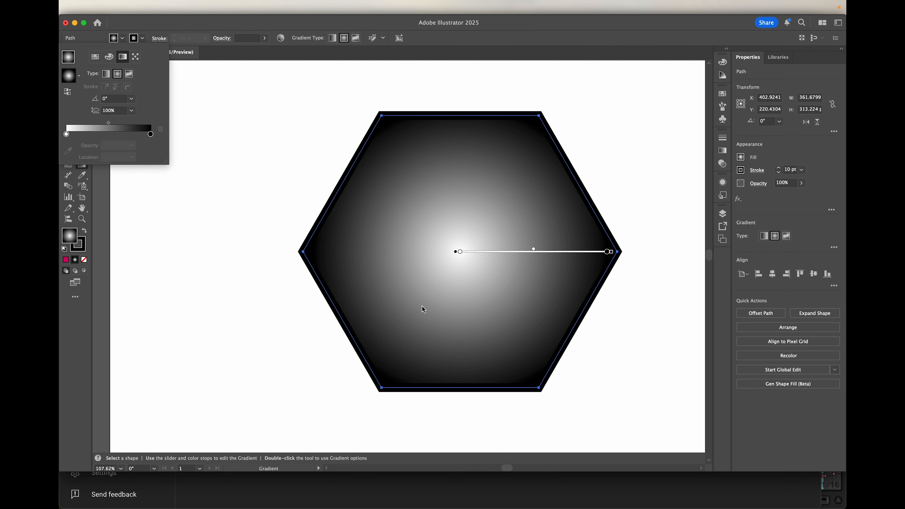
{"action": "left_click", "coordinate": [66, 135]}
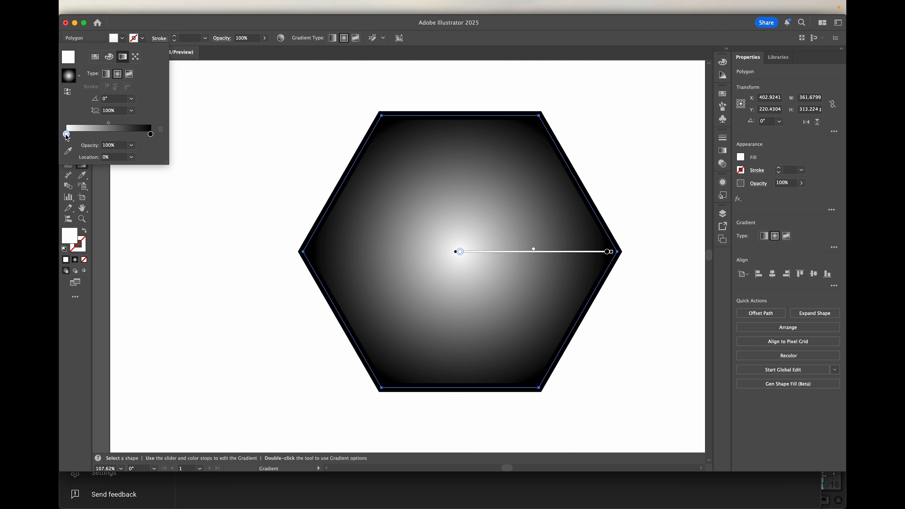
{"action": "left_click", "coordinate": [151, 134]}
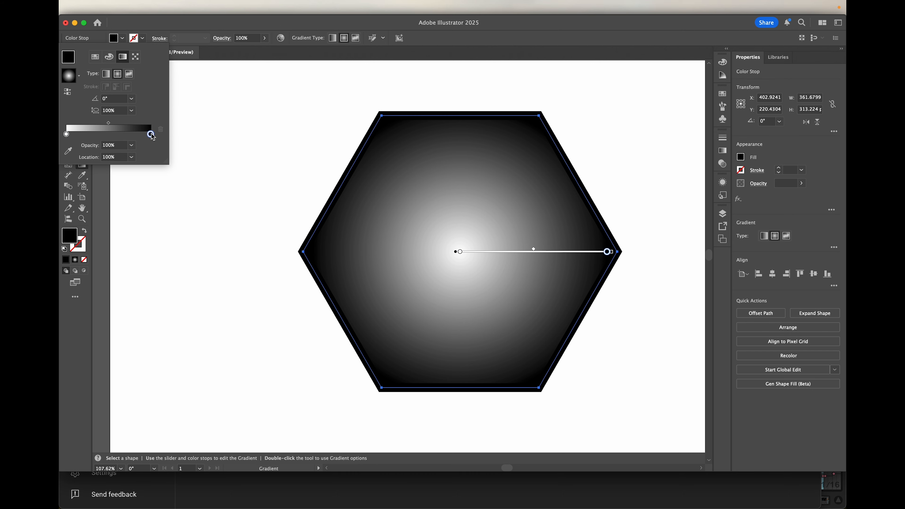
{"action": "left_click", "coordinate": [108, 123]}
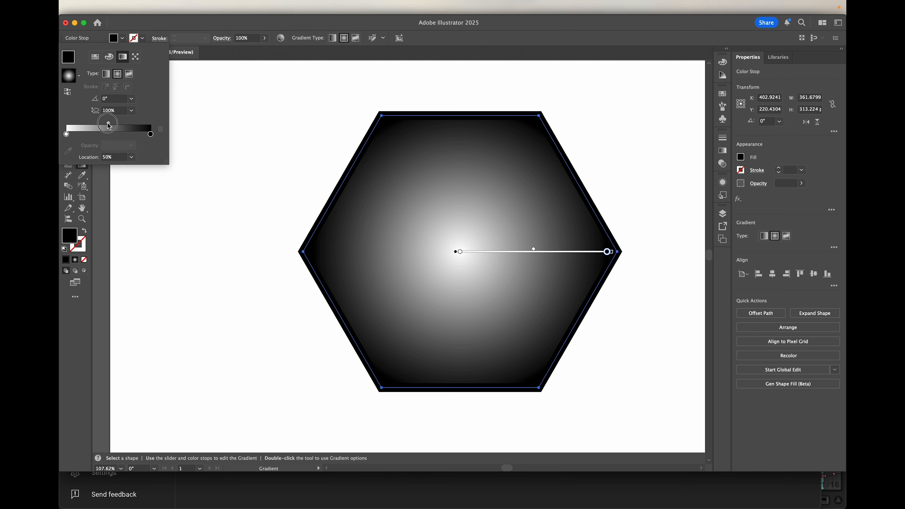
{"action": "mouse_move", "coordinate": [107, 125]}
{"action": "left_mouse_down"}
{"action": "mouse_move", "coordinate": [138, 126]}
{"action": "mouse_move", "coordinate": [76, 128]}
{"action": "mouse_move", "coordinate": [124, 127]}
{"action": "left_mouse_up"}
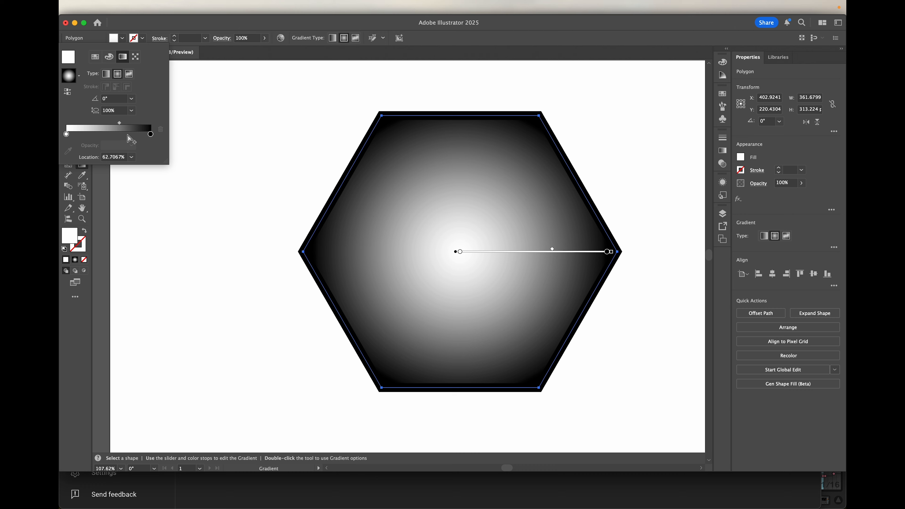
Try adding and removing a colour stop on the radial gradient, and add a new stop at about 58%.
{"action": "left_click", "coordinate": [127, 135]}
{"action": "left_click_drag", "start_coordinate": [127, 136], "coordinate": [133, 170]}
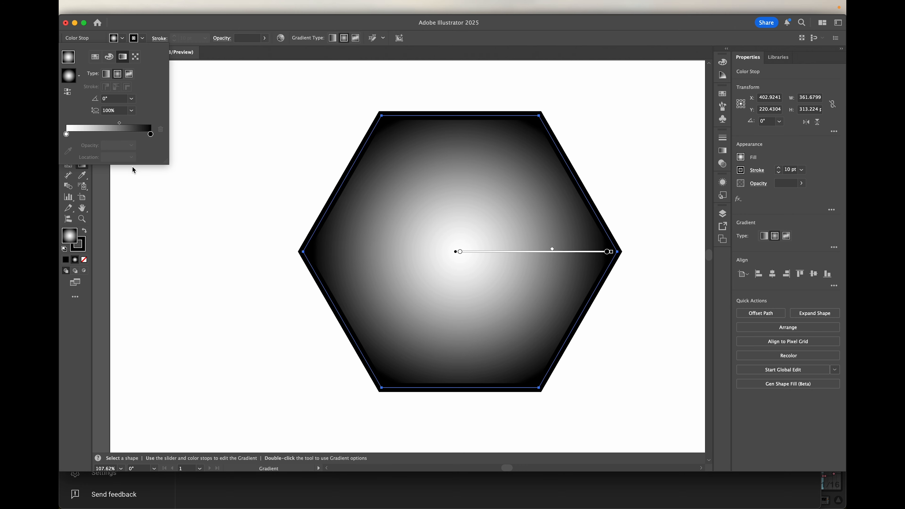
{"action": "left_click", "coordinate": [150, 135]}
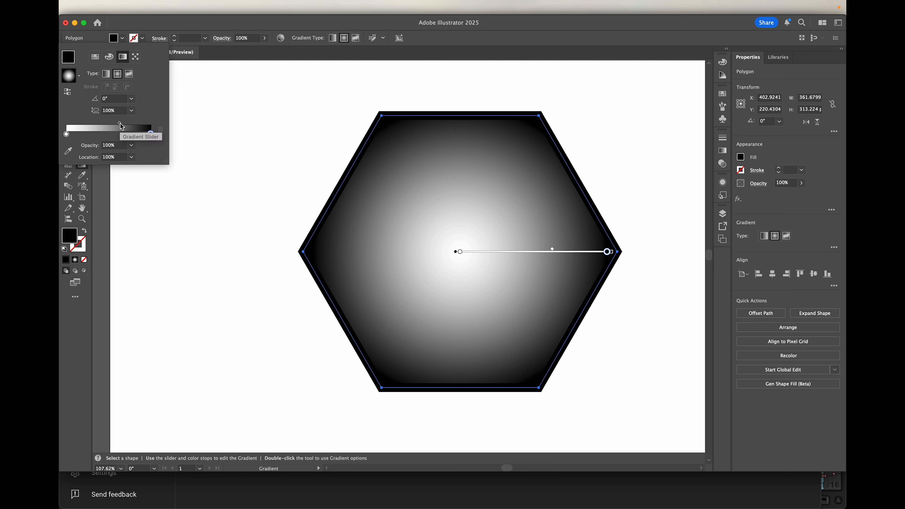
{"action": "left_click", "coordinate": [115, 133]}
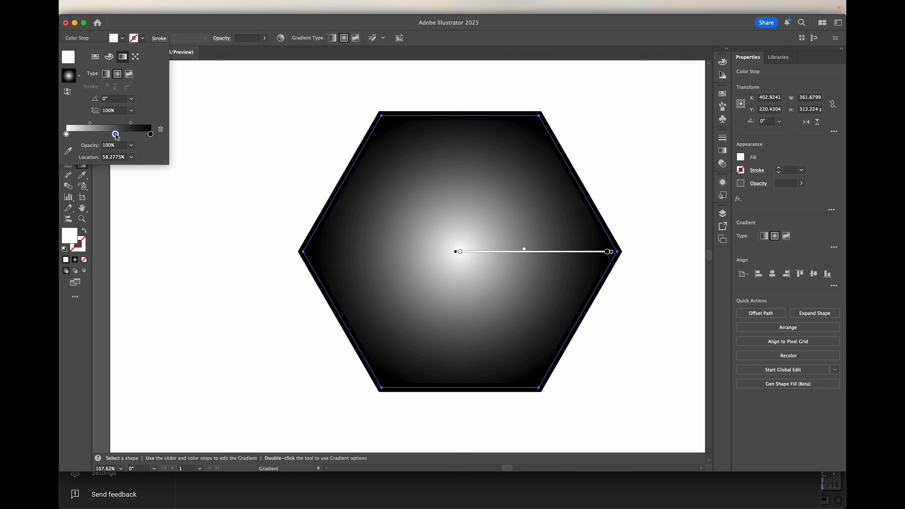
Remove the radial gradient's middle colour stop and move the midpoint to about 53%, keeping the white stop at 0% after trying about 58%.
{"action": "left_click", "coordinate": [161, 129]}
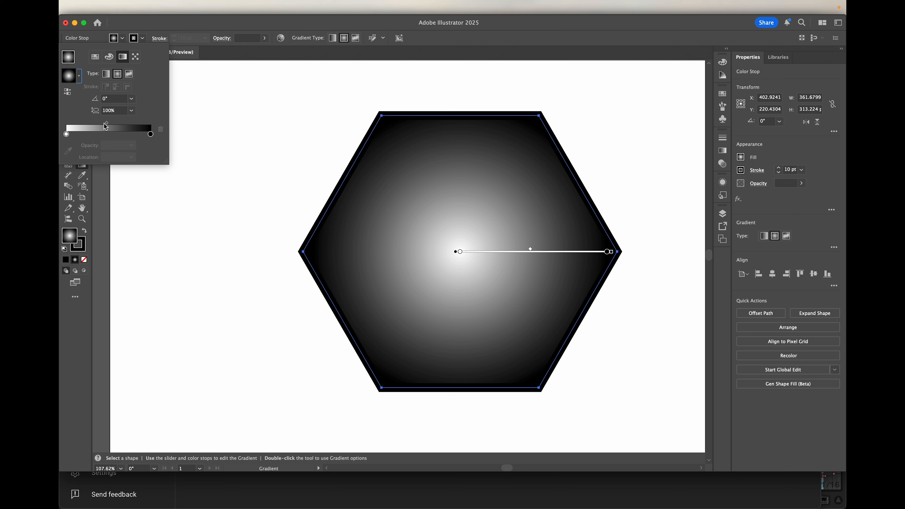
{"action": "mouse_move", "coordinate": [106, 124]}
{"action": "left_mouse_down"}
{"action": "mouse_move", "coordinate": [123, 126]}
{"action": "mouse_move", "coordinate": [111, 126]}
{"action": "left_mouse_up"}
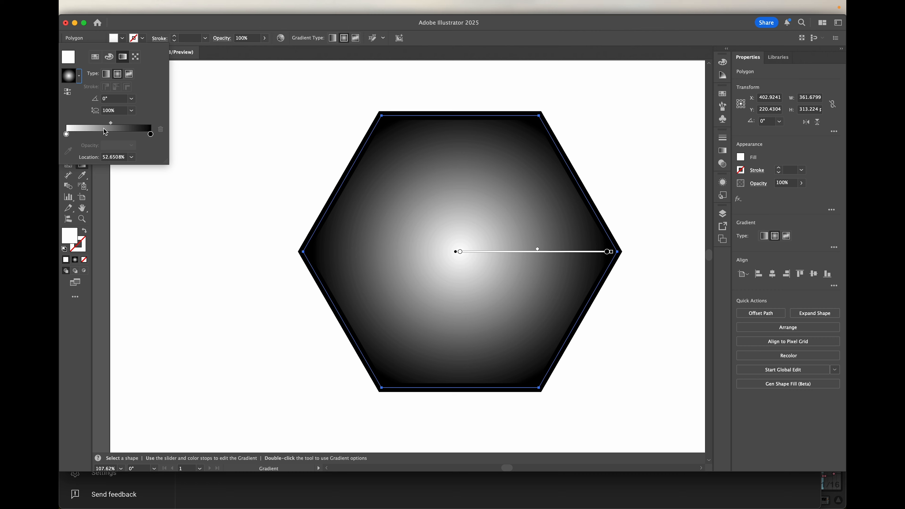
{"action": "left_click_drag", "start_coordinate": [66, 133], "coordinate": [115, 133]}
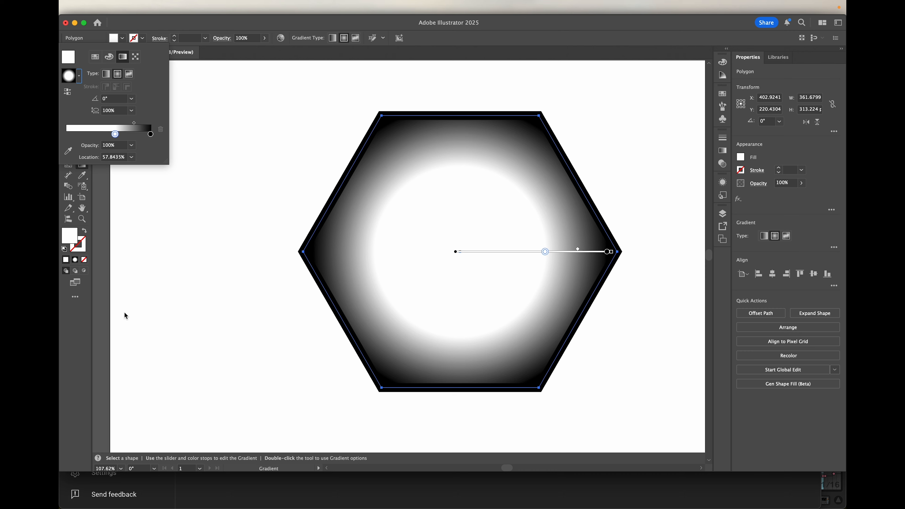
{"action": "left_click_drag", "start_coordinate": [116, 137], "coordinate": [61, 139]}
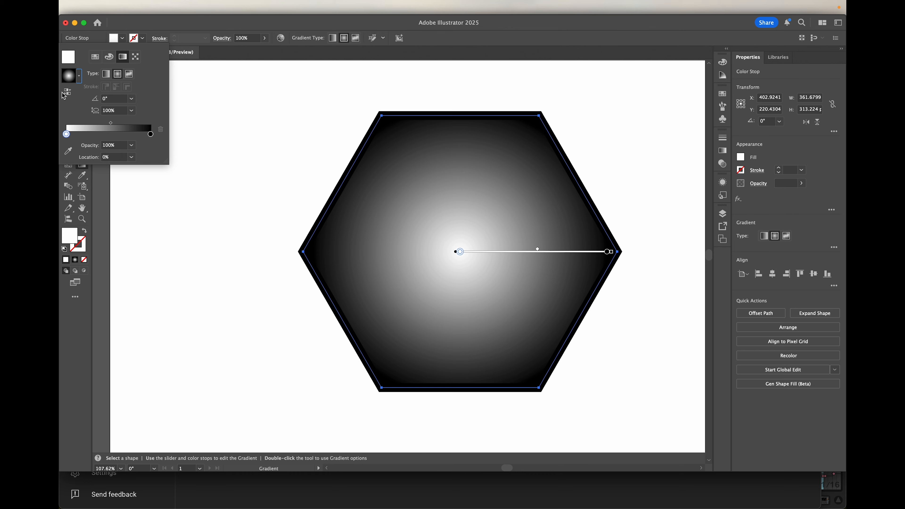
Recolour the radial gradient's white centre stop magenta and its black outer stop green using swatches.
{"action": "double_click", "coordinate": [66, 134]}
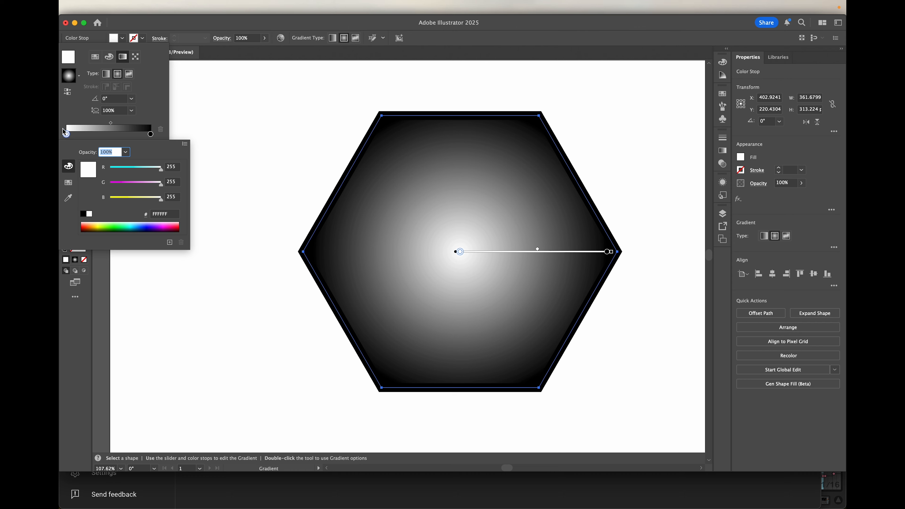
{"action": "left_click", "coordinate": [68, 182]}
{"action": "left_click", "coordinate": [126, 164]}
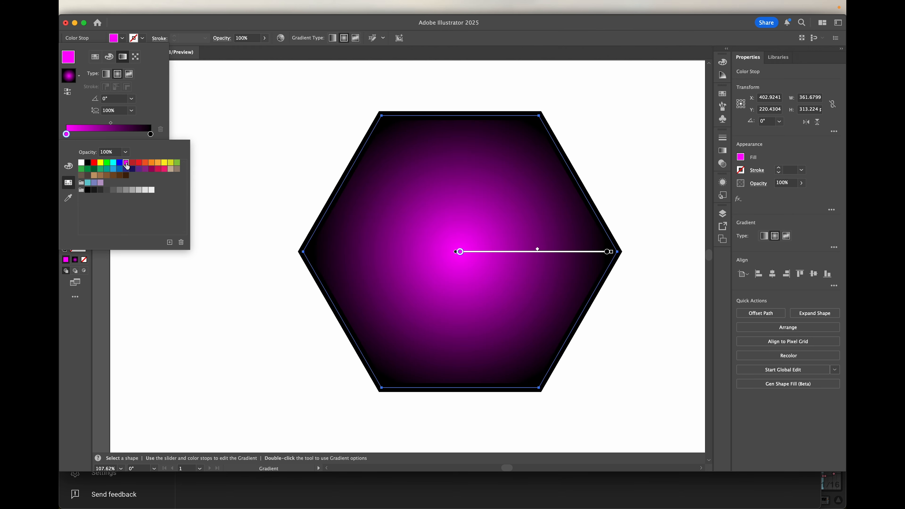
{"action": "left_click", "coordinate": [150, 134]}
{"action": "double_click", "coordinate": [150, 134]}
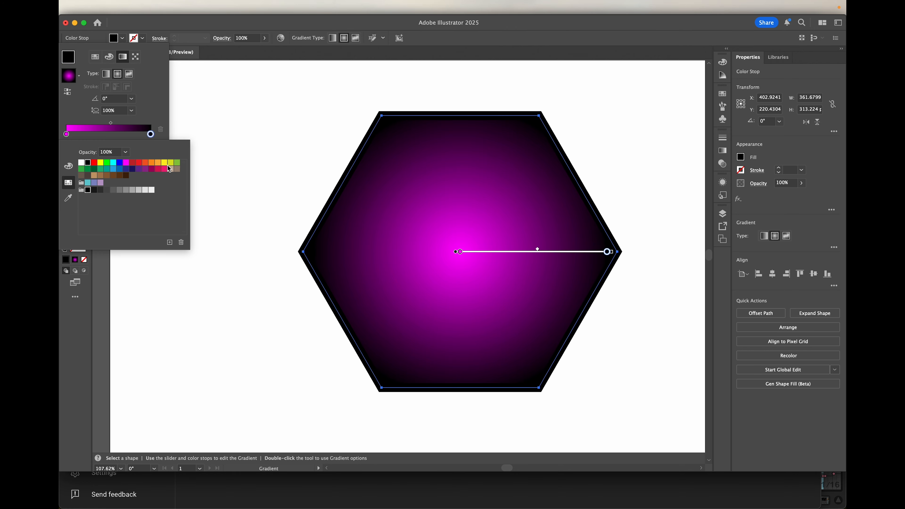
{"action": "left_click", "coordinate": [177, 163]}
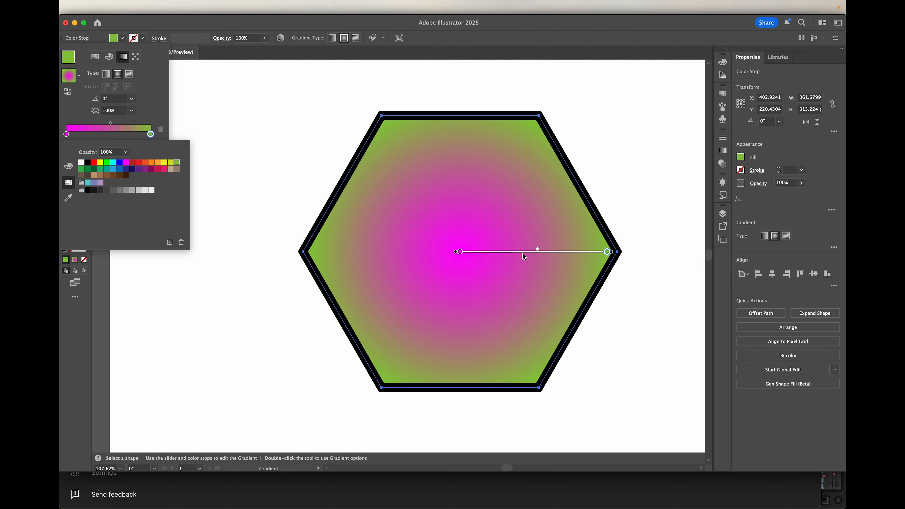
Move the gradient midpoint inward on the hexagon, closer to the magenta centre stop.
{"action": "left_click_drag", "start_coordinate": [538, 248], "coordinate": [549, 248]}
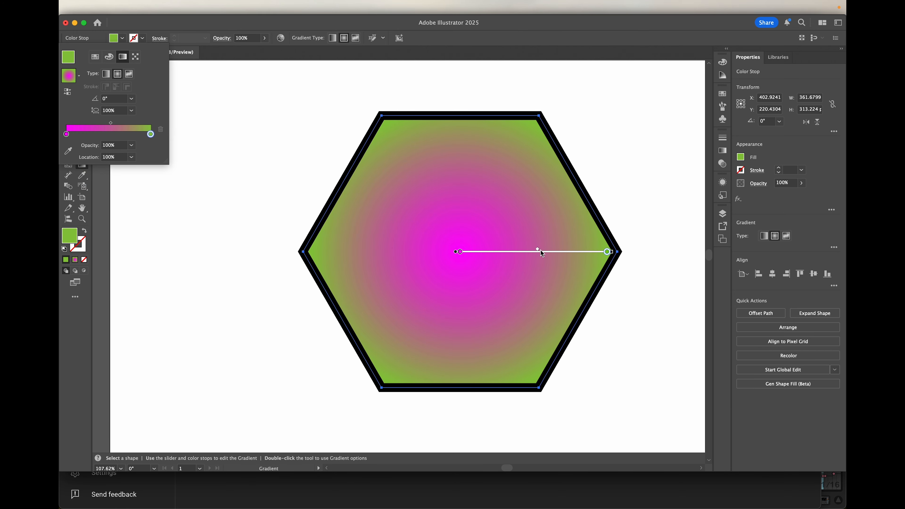
{"action": "left_click", "coordinate": [539, 249]}
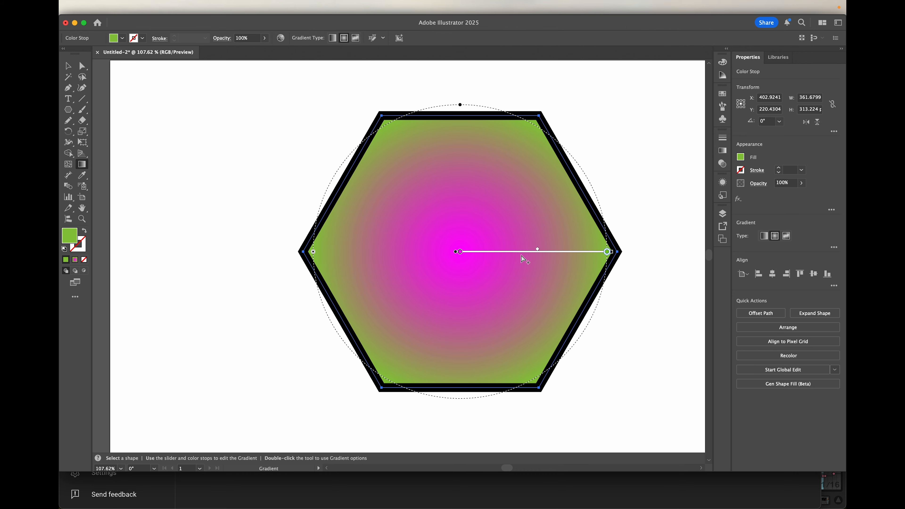
{"action": "left_click_drag", "start_coordinate": [538, 250], "coordinate": [514, 250]}
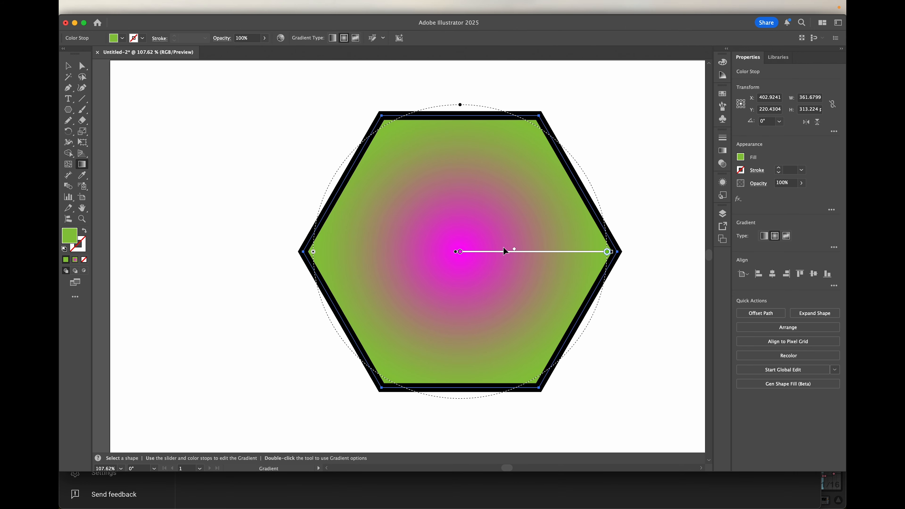
Try flattening the radial gradient into a thin horizontal ellipse and undo the distortion.
{"action": "double_click", "coordinate": [460, 252]}
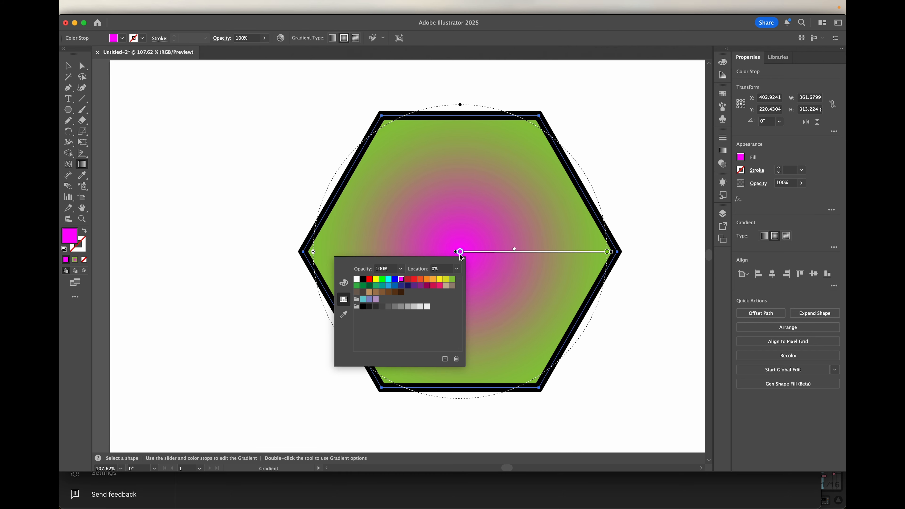
{"action": "left_click", "coordinate": [460, 253]}
{"action": "mouse_move", "coordinate": [460, 253]}
{"action": "left_mouse_down"}
{"action": "mouse_move", "coordinate": [511, 253]}
{"action": "mouse_move", "coordinate": [452, 264]}
{"action": "left_mouse_up"}
{"action": "mouse_move", "coordinate": [608, 251]}
{"action": "left_mouse_down"}
{"action": "mouse_move", "coordinate": [567, 254]}
{"action": "mouse_move", "coordinate": [608, 252]}
{"action": "left_mouse_up"}
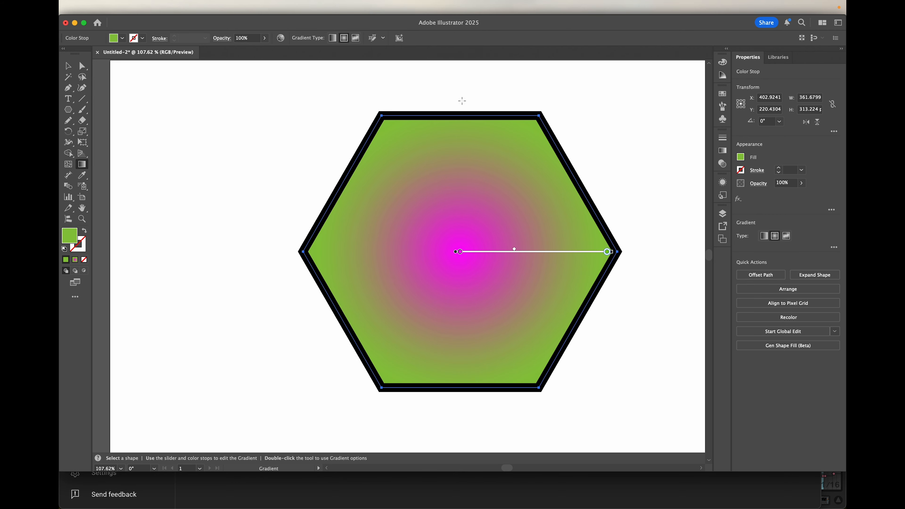
{"action": "left_click_drag", "start_coordinate": [461, 107], "coordinate": [472, 286]}
{"action": "scroll", "coordinate": [471, 282], "scroll_direction": "down", "scroll_amount": 5}
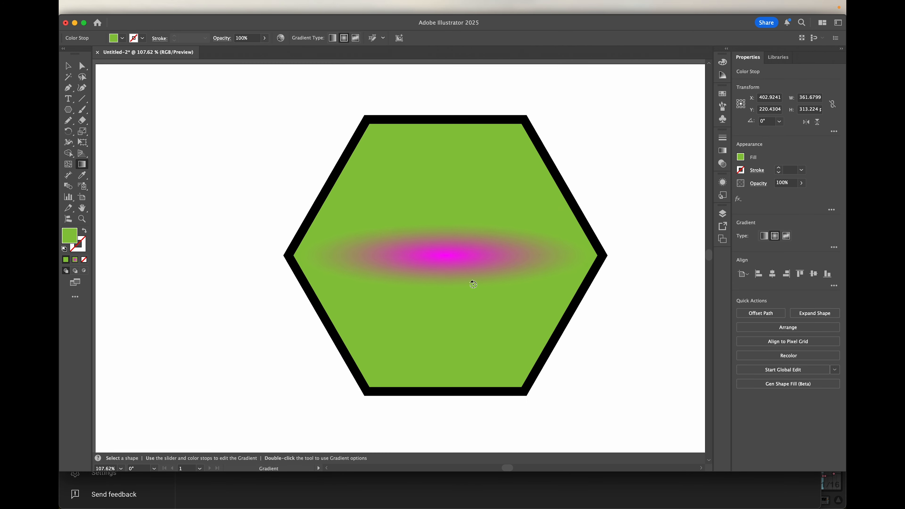
{"action": "key", "text": "super+z"}
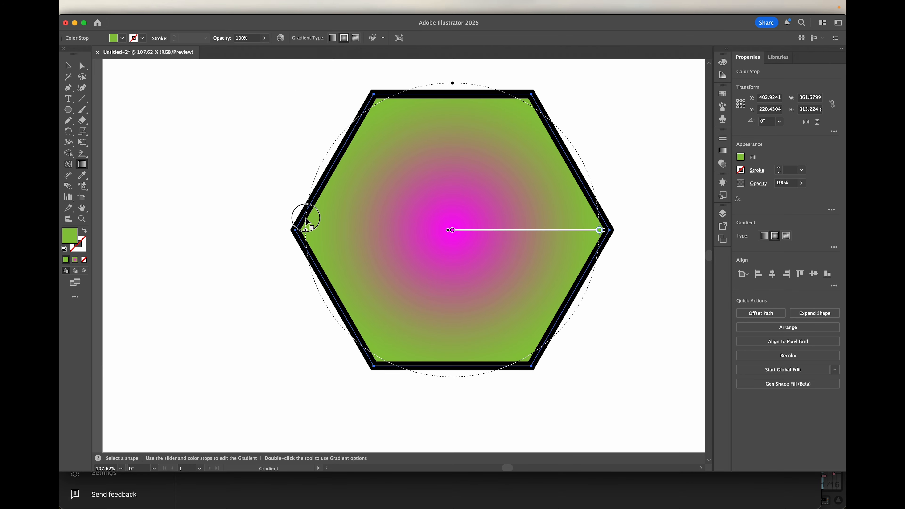
Enlarge the radial gradient well beyond the hexagon's edges and add an RGB Cyan colour stop at about 25.7%.
{"action": "left_click_drag", "start_coordinate": [303, 216], "coordinate": [213, 257]}
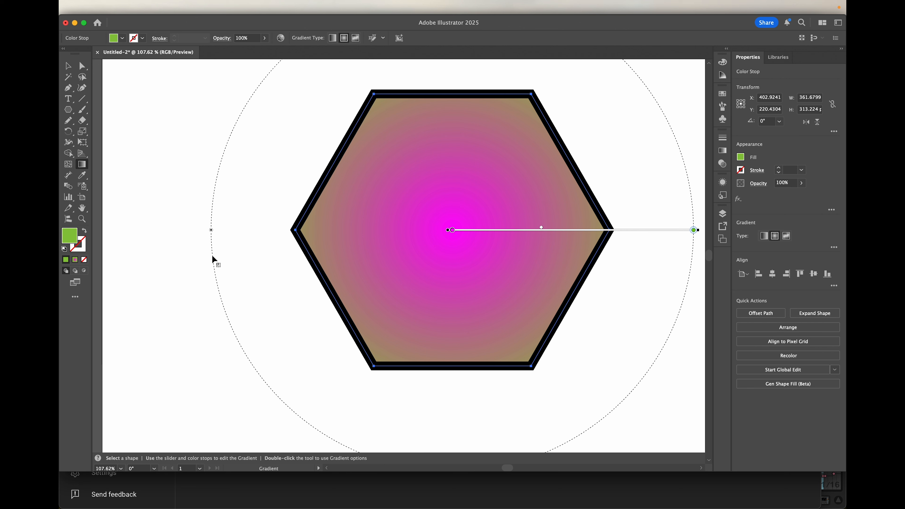
{"action": "left_click", "coordinate": [515, 237]}
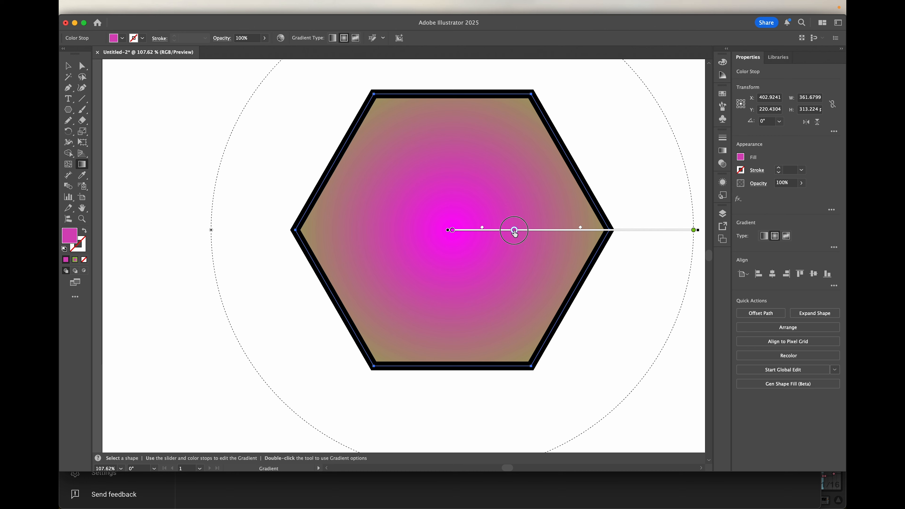
{"action": "double_click", "coordinate": [514, 231]}
{"action": "left_click", "coordinate": [443, 258]}
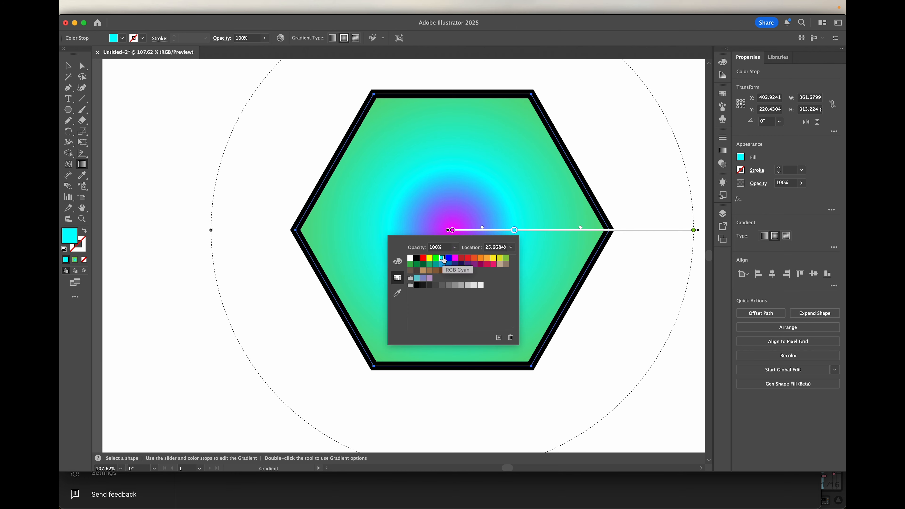
Move the gradient midpoints on both sides of the cyan stop closer to it for sharper colour transitions.
{"action": "left_click_drag", "start_coordinate": [580, 226], "coordinate": [527, 229]}
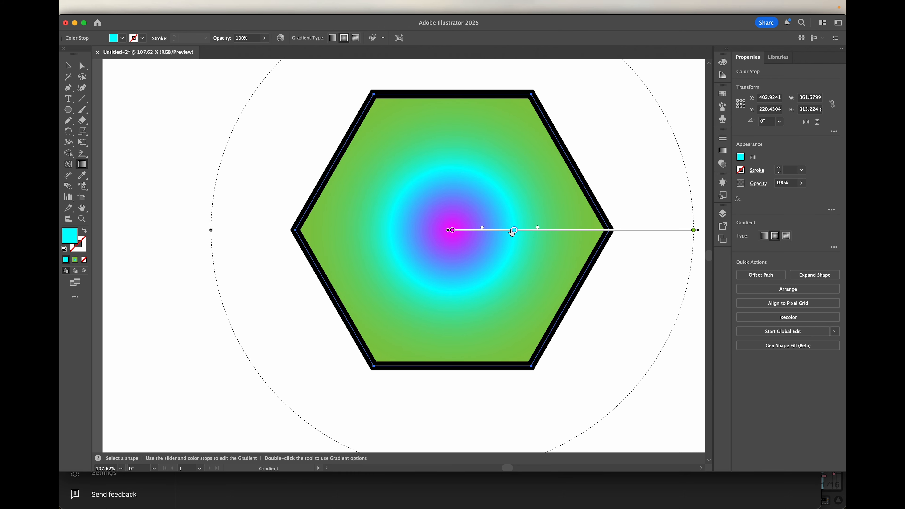
{"action": "left_click", "coordinate": [535, 229]}
{"action": "left_click_drag", "start_coordinate": [483, 230], "coordinate": [502, 231]}
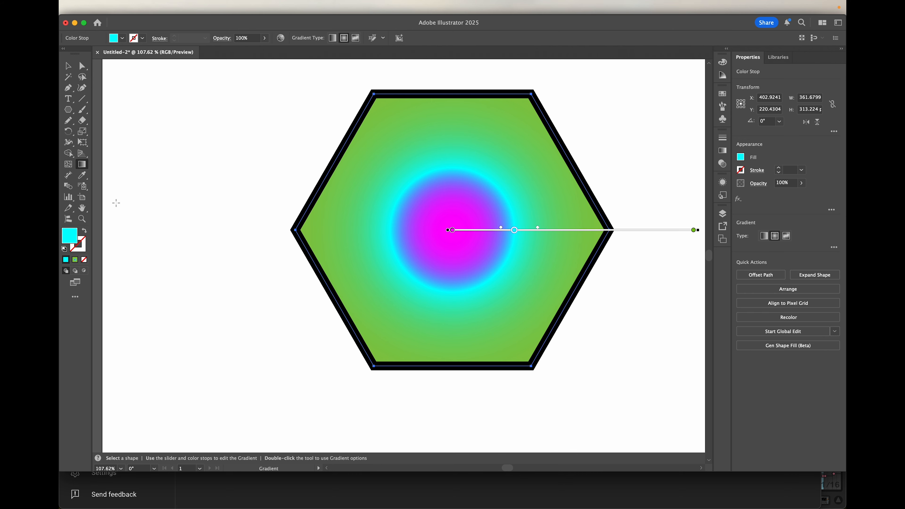
Draw a rectangle about 346 wide and 361 high on the artboard to the right of the hexagon.
{"action": "scroll", "coordinate": [238, 272], "scroll_direction": "down", "scroll_amount": 5}
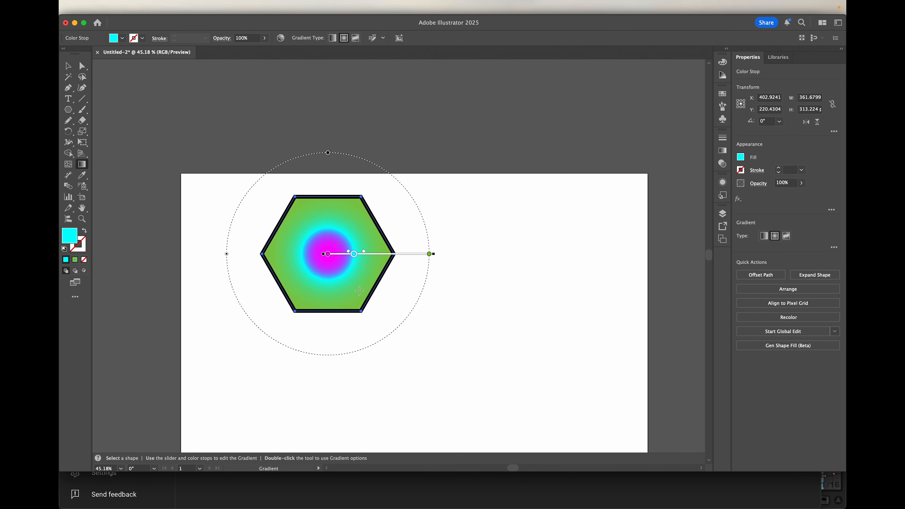
{"action": "left_click", "coordinate": [68, 113]}
{"action": "left_click_drag", "start_coordinate": [69, 113], "coordinate": [111, 110]}
{"action": "left_click_drag", "start_coordinate": [499, 213], "coordinate": [625, 344]}
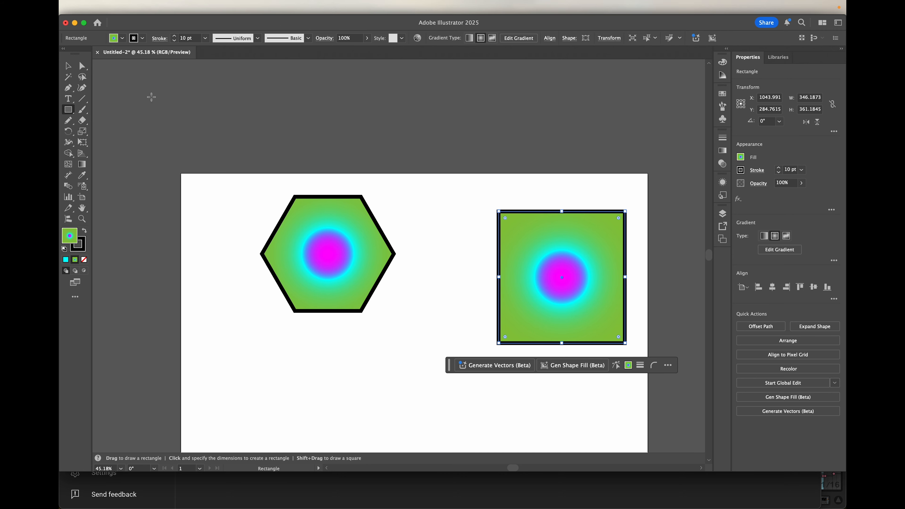
Generate a Text to Pattern fill for the rectangle from the prompt "red flowers on black background".
{"action": "left_click", "coordinate": [122, 39]}
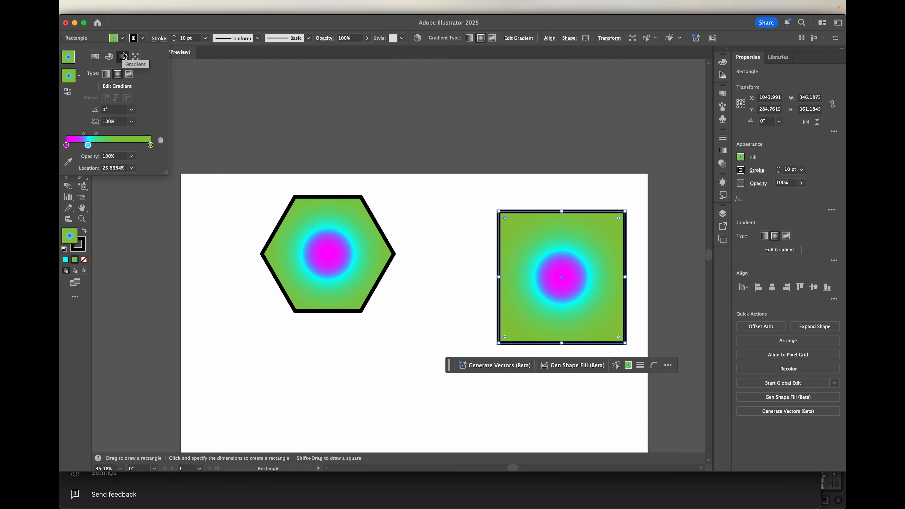
{"action": "mouse_move", "coordinate": [136, 57]}
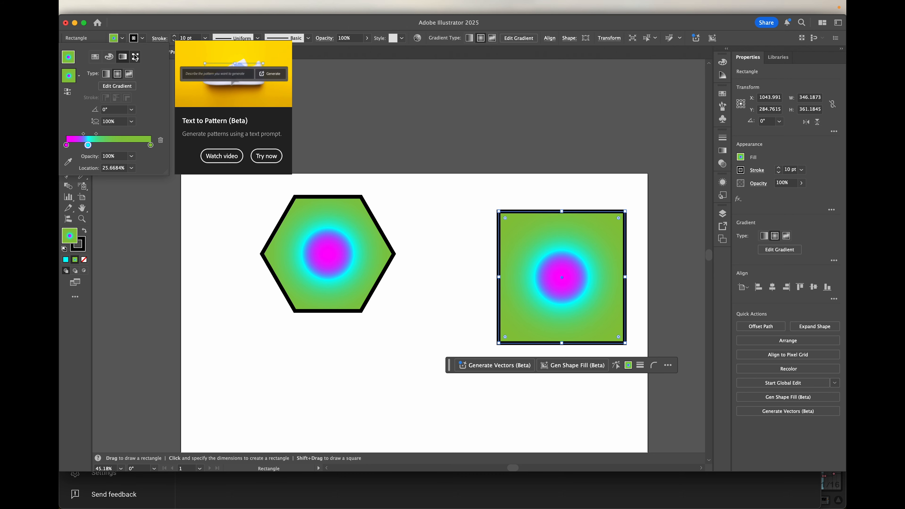
{"action": "left_click", "coordinate": [135, 57]}
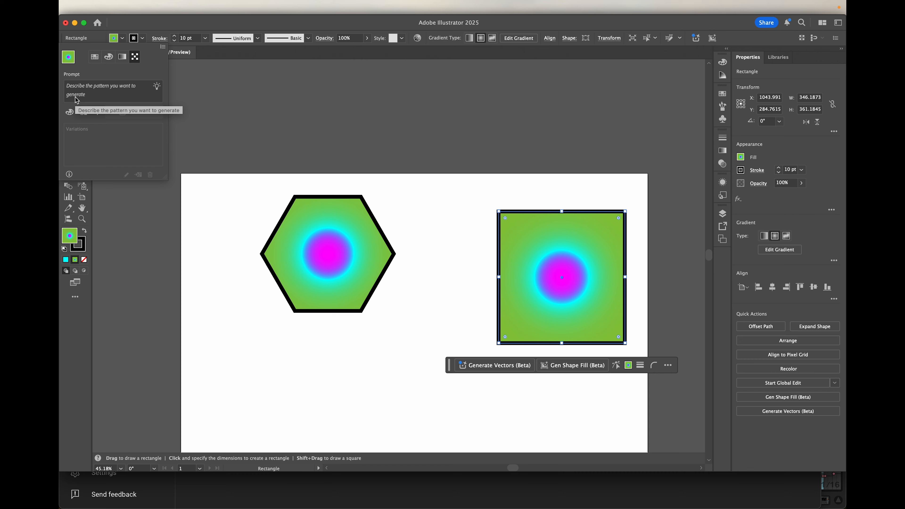
{"action": "left_click", "coordinate": [95, 95]}
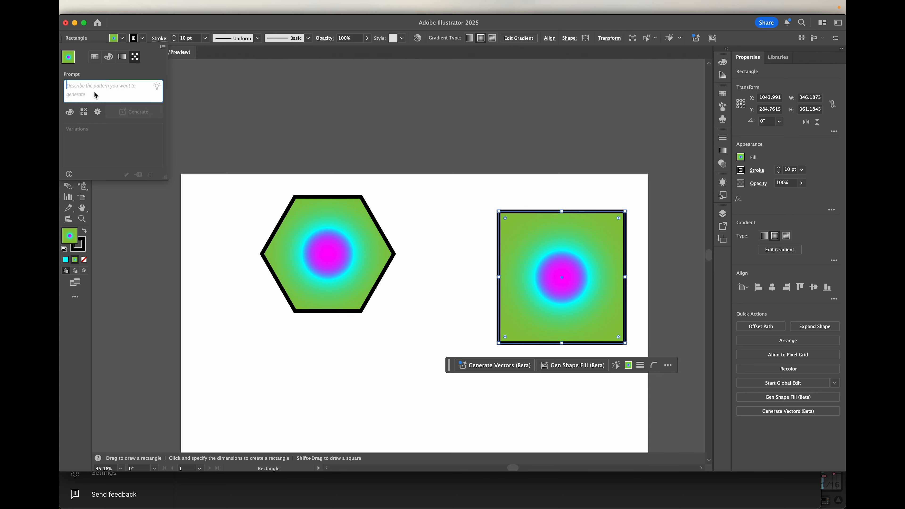
{"action": "type", "text": "red flowers on bla"}
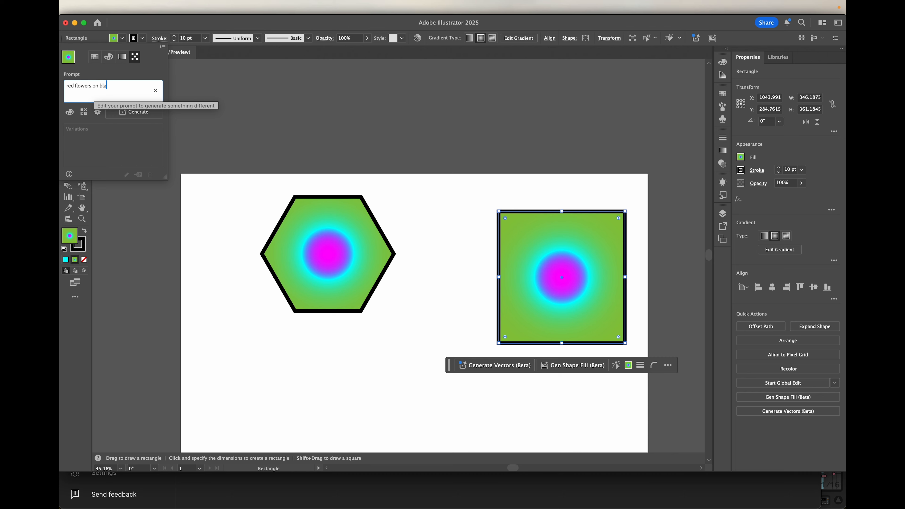
{"action": "type", "text": "ck background"}
{"action": "key", "text": "Return"}
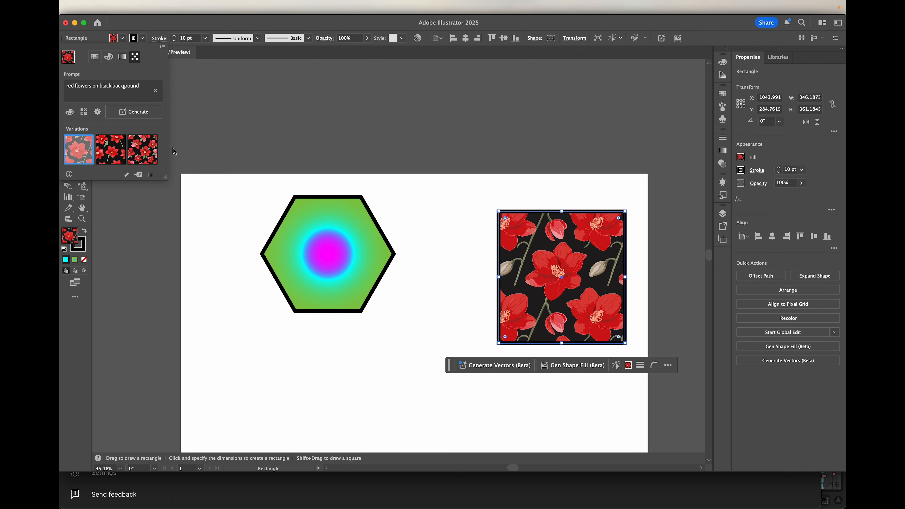
Compare the generated flower pattern variations on the rectangle and apply the third one.
{"action": "mouse_move", "coordinate": [138, 156]}
{"action": "left_click", "coordinate": [106, 153]}
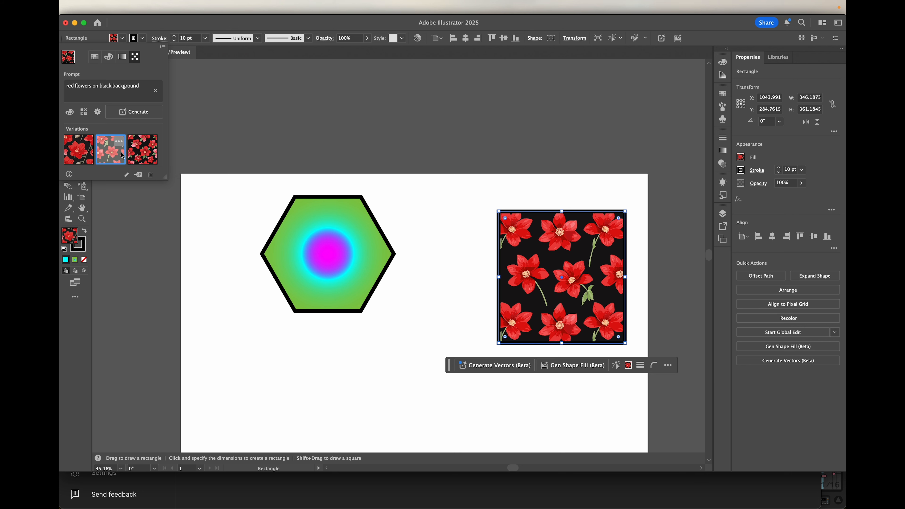
{"action": "left_click", "coordinate": [147, 157]}
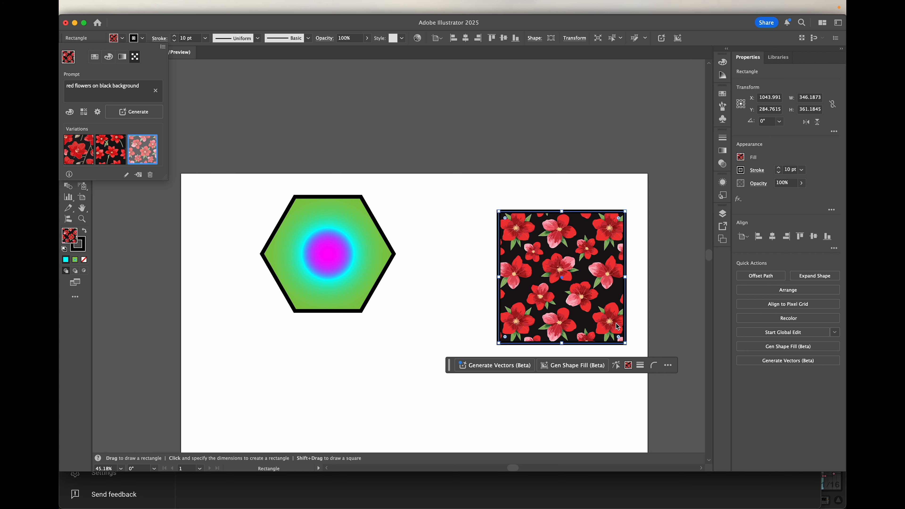
{"action": "left_click", "coordinate": [87, 154]}
{"action": "left_click", "coordinate": [111, 159]}
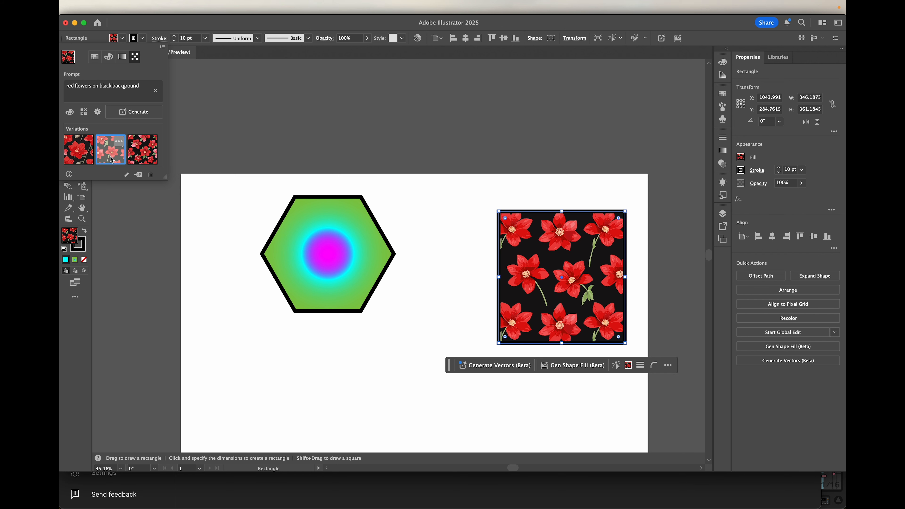
{"action": "left_click", "coordinate": [131, 159]}
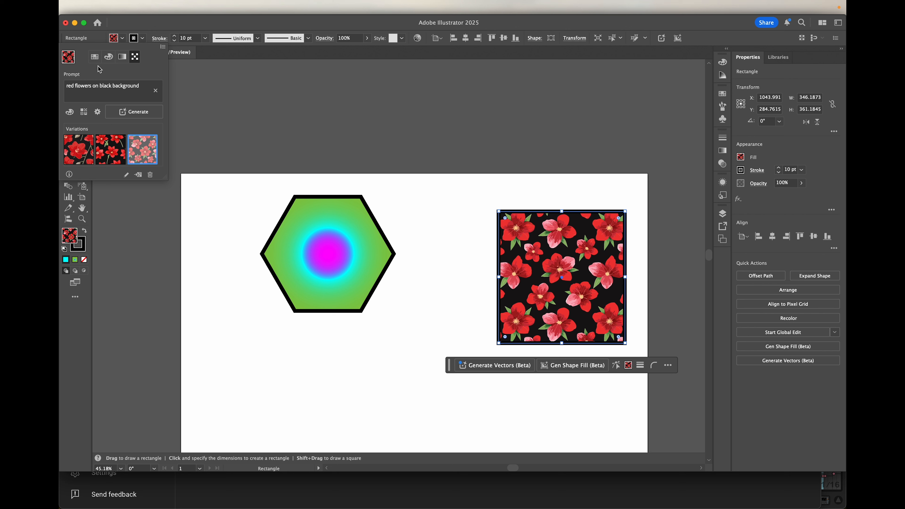
Open the Basic Graphics_Dots pattern swatch library and move it higher, clear of the rectangle.
{"action": "left_click", "coordinate": [95, 57]}
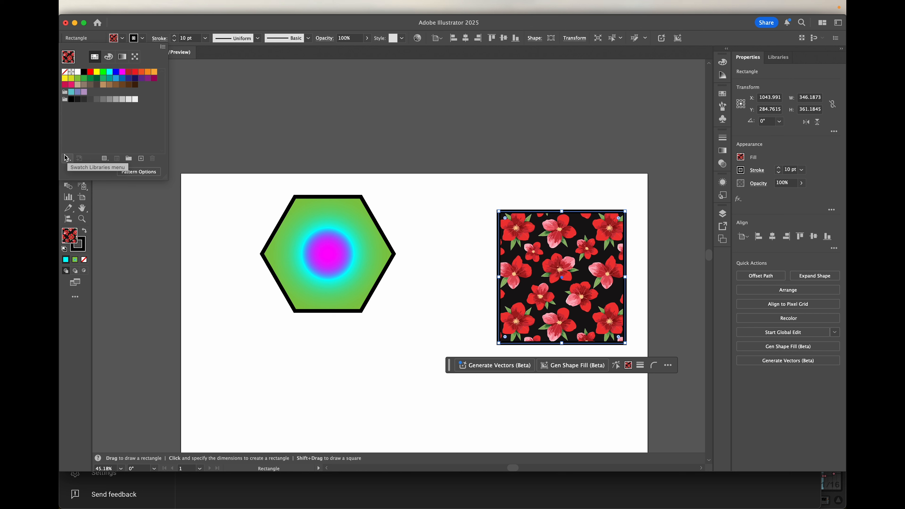
{"action": "left_click", "coordinate": [122, 56]}
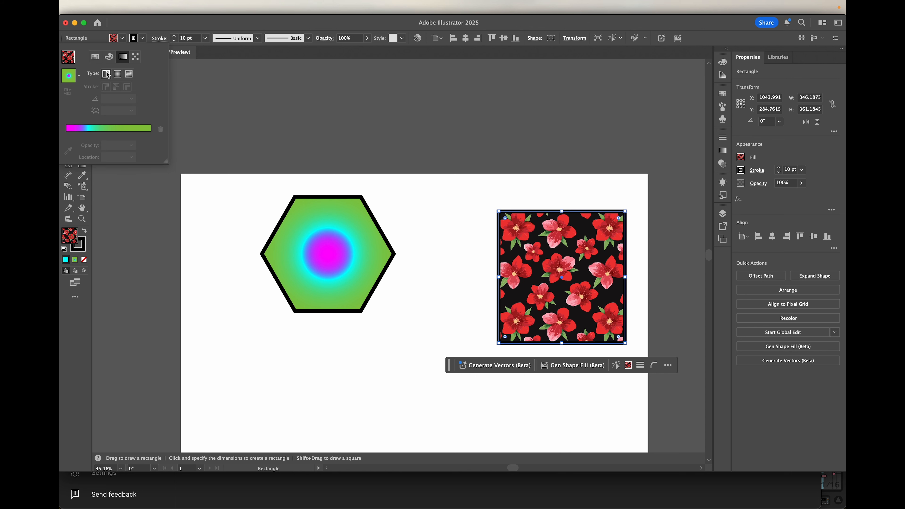
{"action": "left_click", "coordinate": [95, 56]}
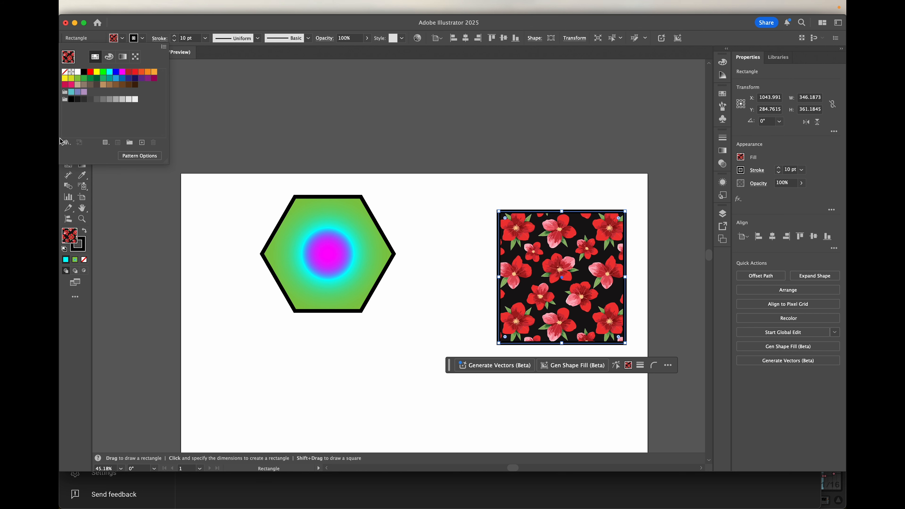
{"action": "left_click", "coordinate": [67, 143]}
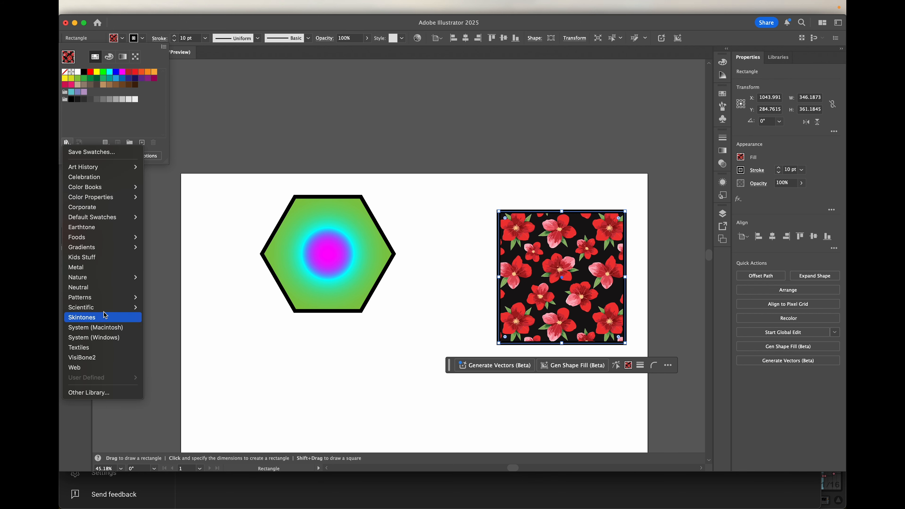
{"action": "mouse_move", "coordinate": [106, 307]}
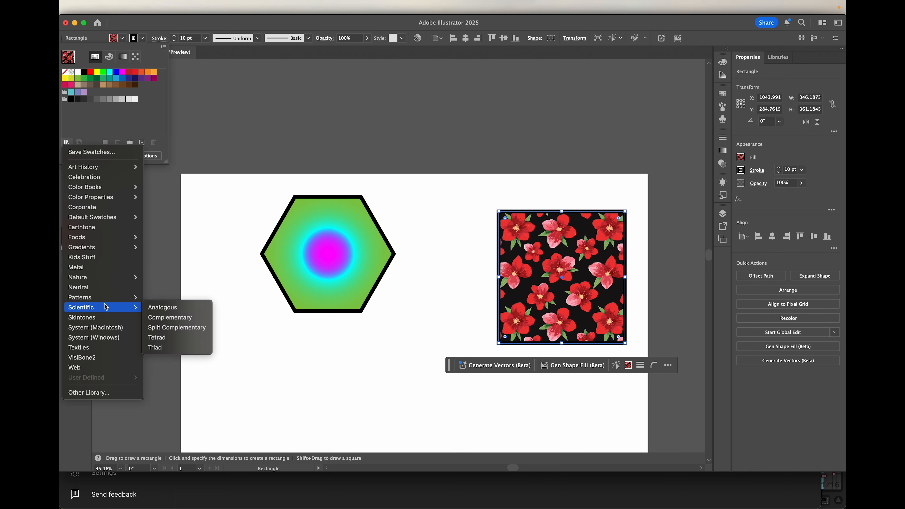
{"action": "mouse_move", "coordinate": [116, 189]}
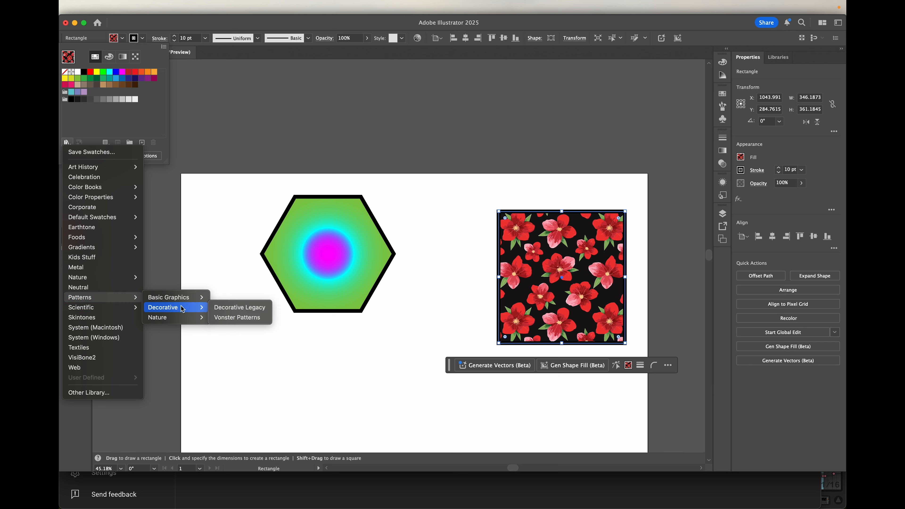
{"action": "mouse_move", "coordinate": [189, 300]}
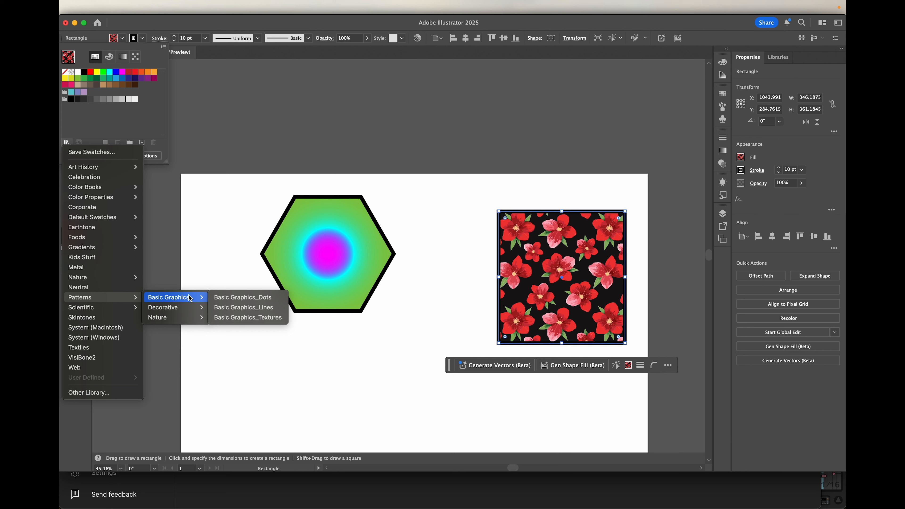
{"action": "left_click", "coordinate": [249, 298]}
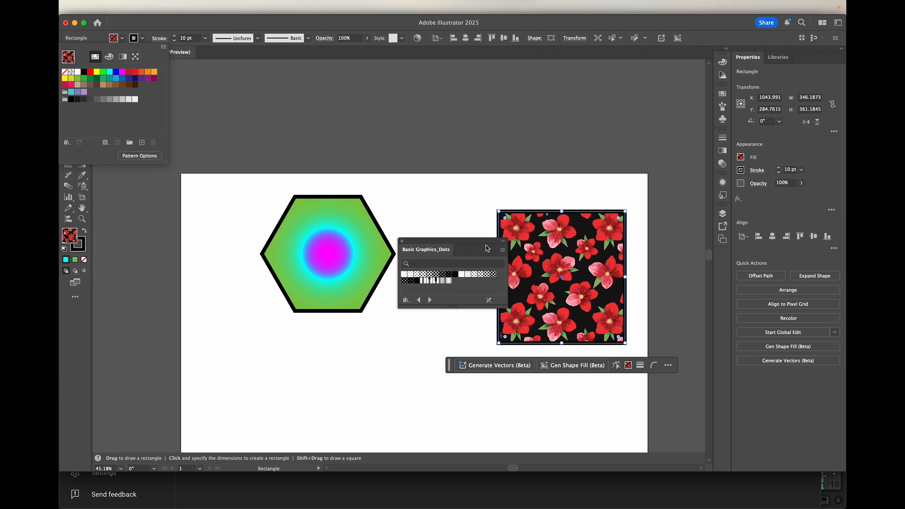
{"action": "left_click_drag", "start_coordinate": [463, 239], "coordinate": [433, 164]}
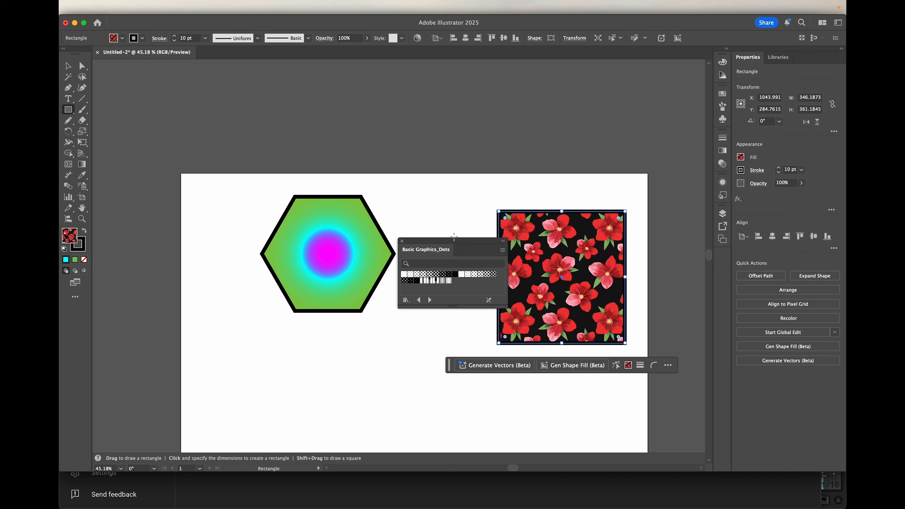
{"action": "left_click_drag", "start_coordinate": [457, 241], "coordinate": [433, 155]}
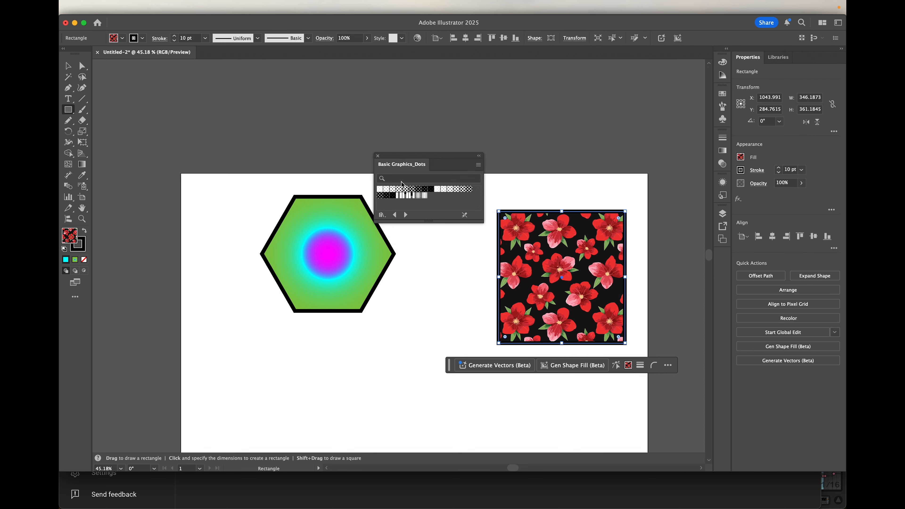
Try several dot and dot-gradation swatches on the rectangle, apply the medium black-dot pattern, and move the swatch library above the artboard.
{"action": "left_click", "coordinate": [412, 190]}
{"action": "left_click", "coordinate": [413, 191]}
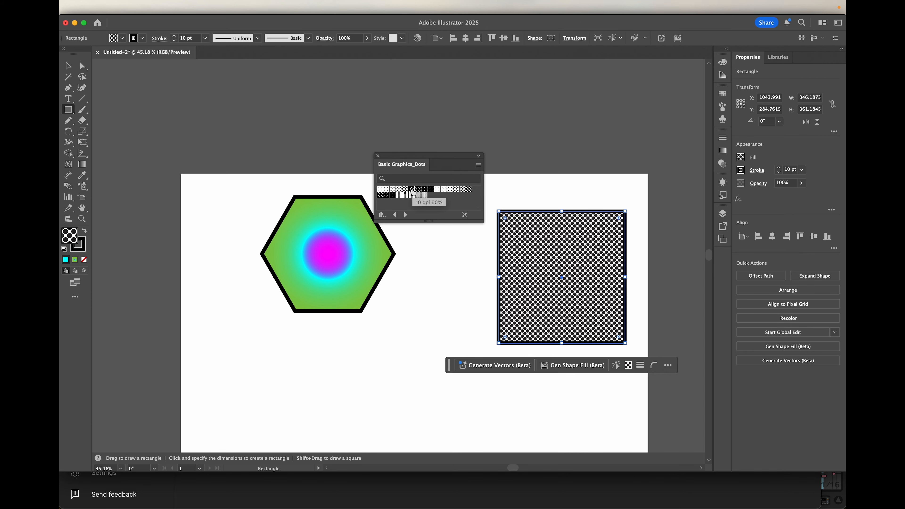
{"action": "left_click", "coordinate": [469, 193]}
{"action": "left_click", "coordinate": [463, 191]}
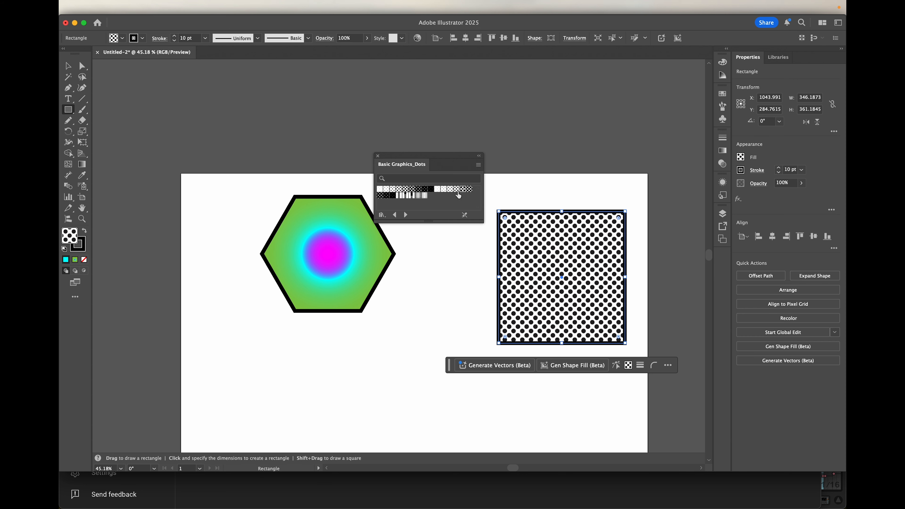
{"action": "left_click", "coordinate": [397, 197]}
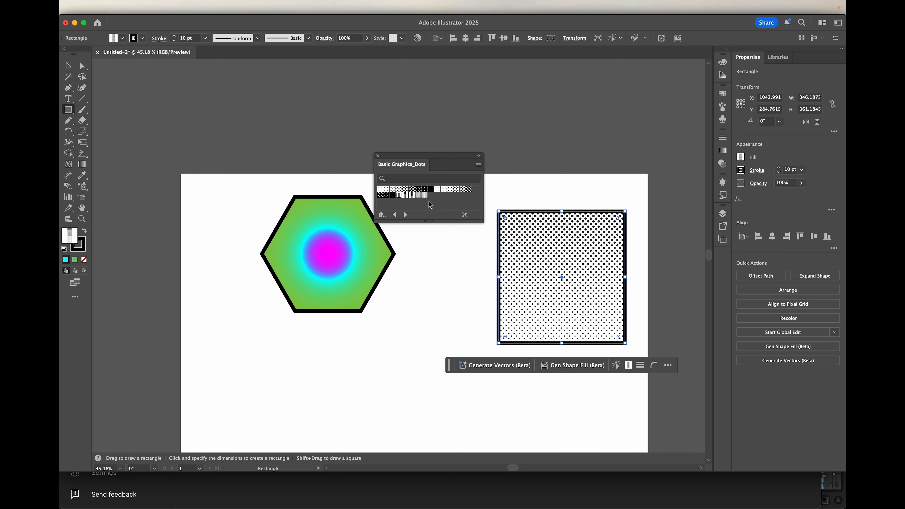
{"action": "left_click", "coordinate": [419, 196]}
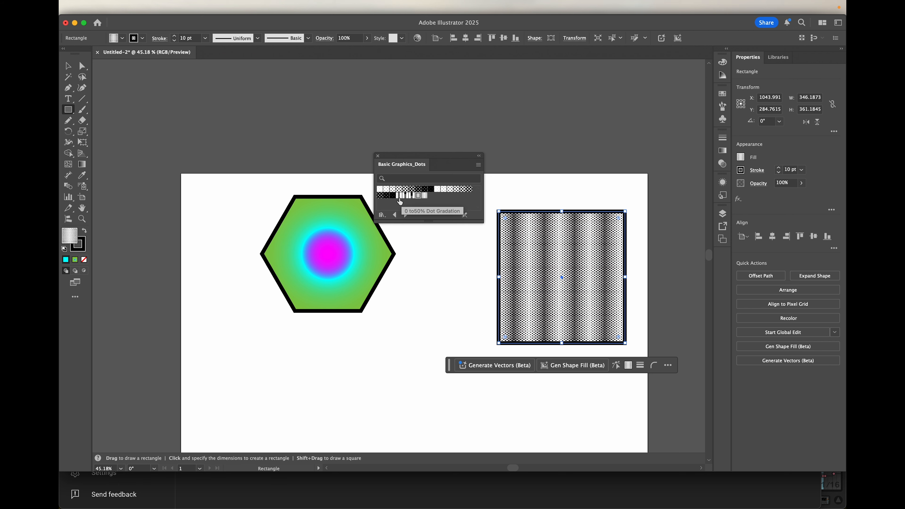
{"action": "left_click", "coordinate": [379, 195]}
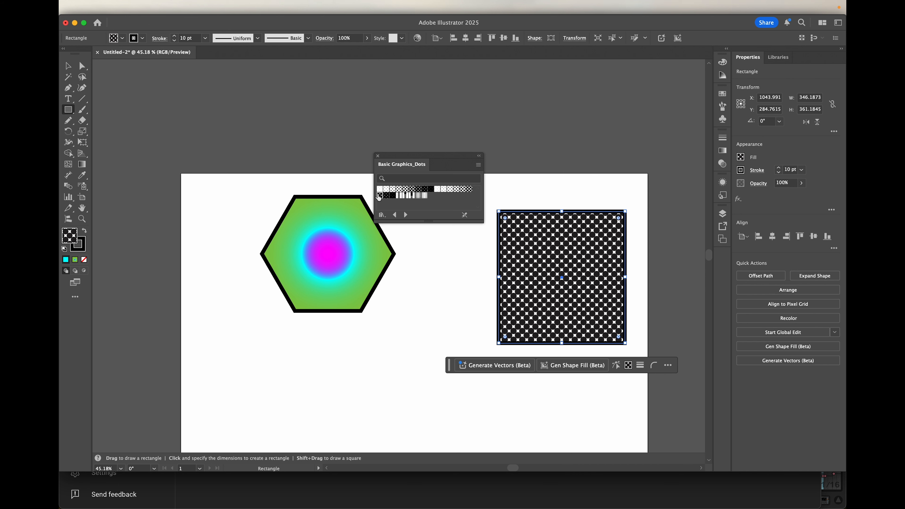
{"action": "left_click", "coordinate": [386, 189]}
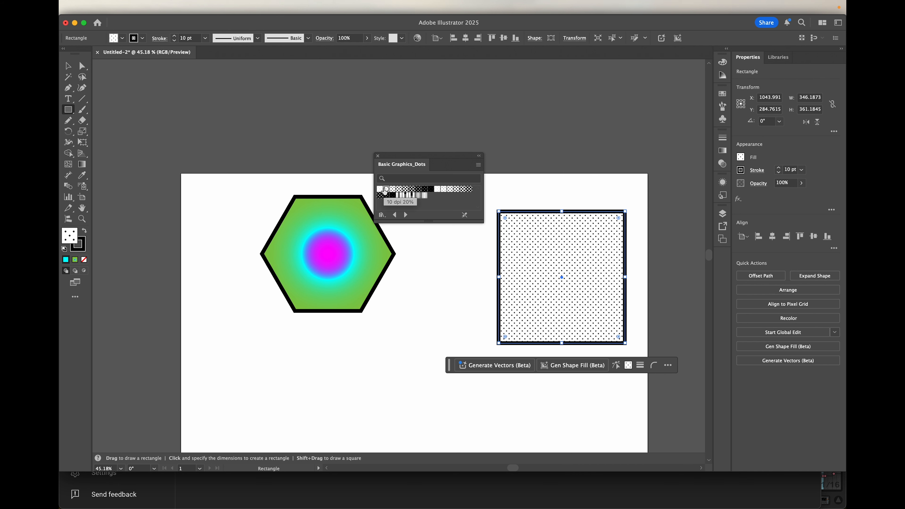
{"action": "left_click", "coordinate": [400, 189]}
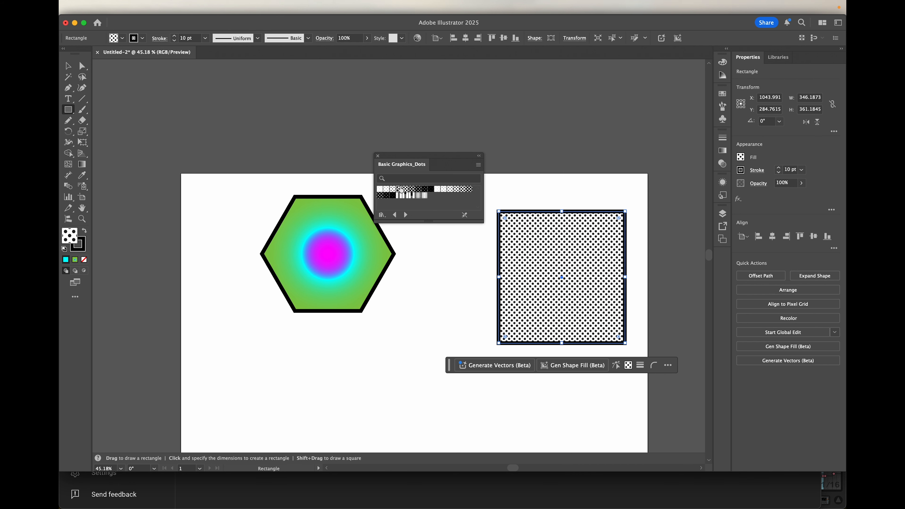
{"action": "left_click", "coordinate": [418, 190]}
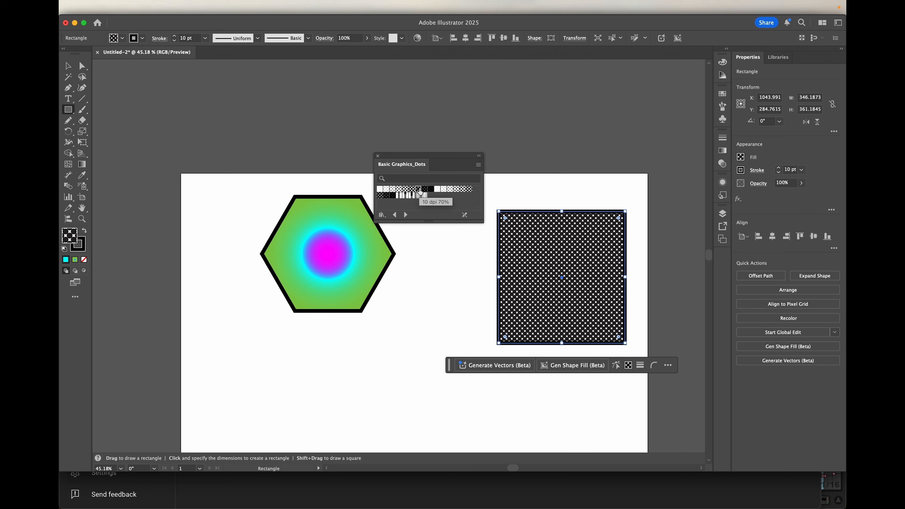
{"action": "left_click", "coordinate": [399, 191]}
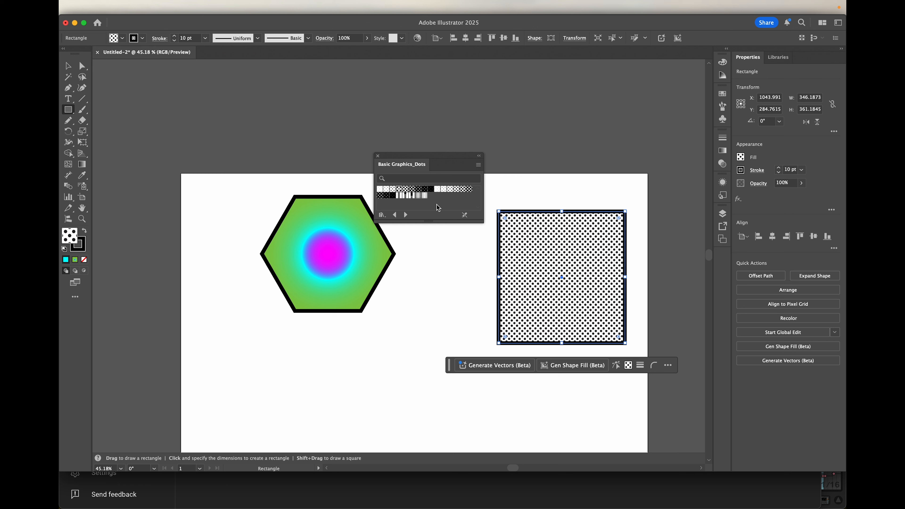
{"action": "left_click_drag", "start_coordinate": [438, 156], "coordinate": [465, 85]}
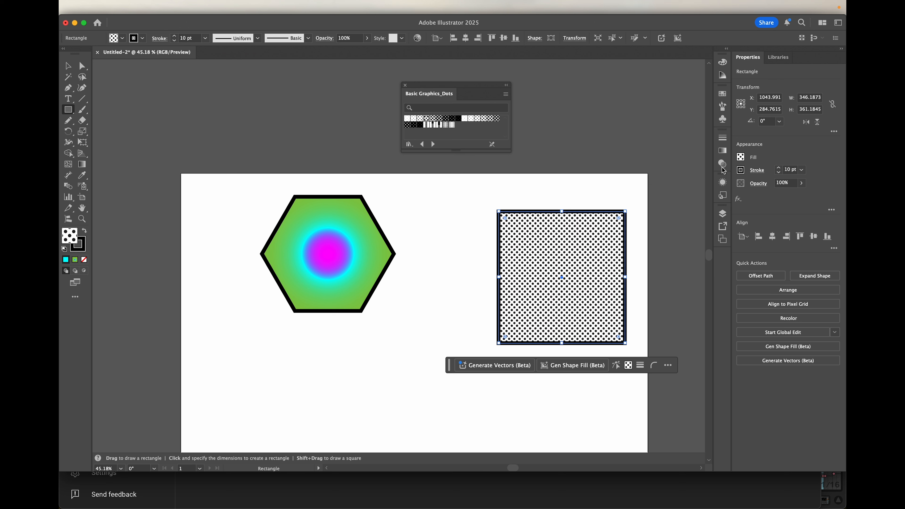
Show the rectangle's appearance attributes and view the options of its stroke.
{"action": "left_click", "coordinate": [722, 183]}
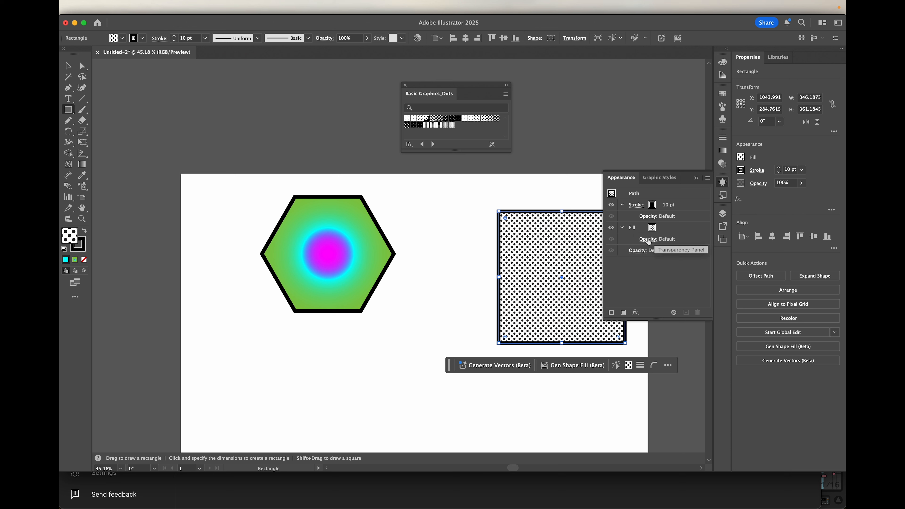
{"action": "left_click", "coordinate": [634, 206]}
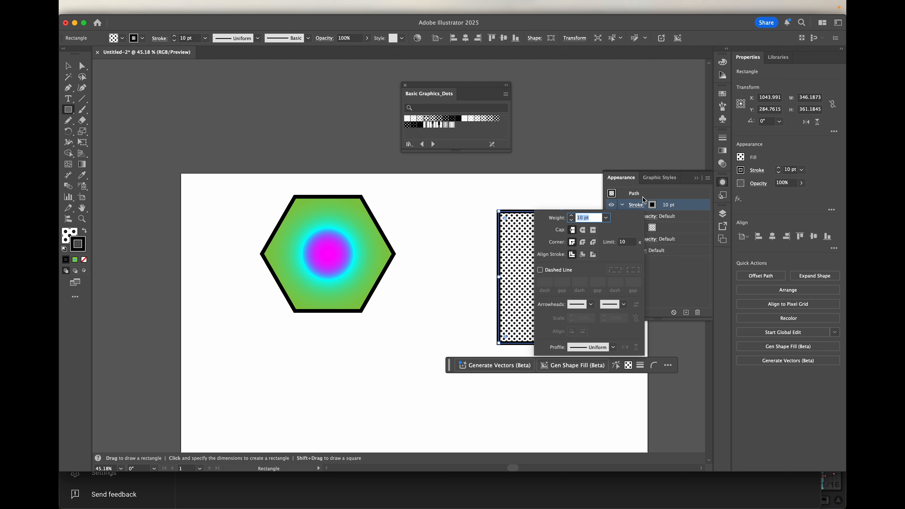
{"action": "left_click", "coordinate": [663, 195]}
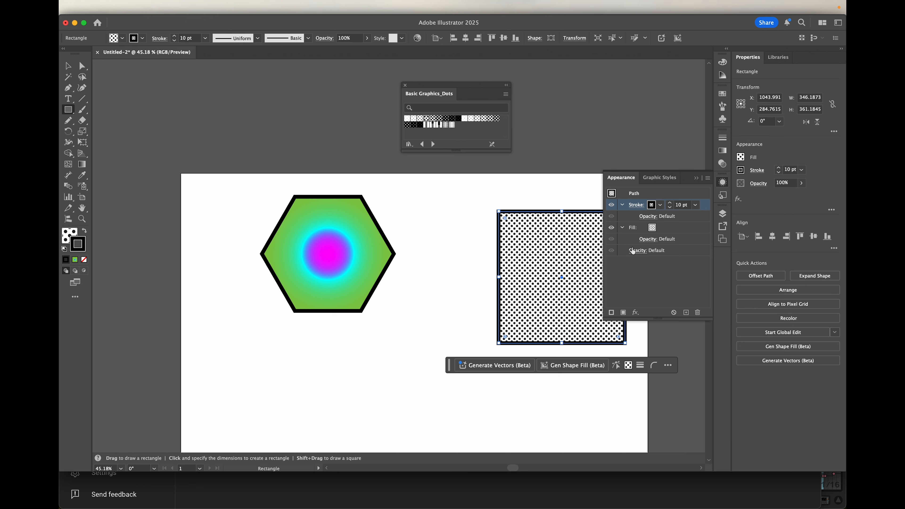
Try an overall opacity of 46% on the rectangle and restore it to 100%.
{"action": "left_click", "coordinate": [640, 252]}
{"action": "left_click", "coordinate": [638, 268]}
{"action": "left_click", "coordinate": [619, 281]}
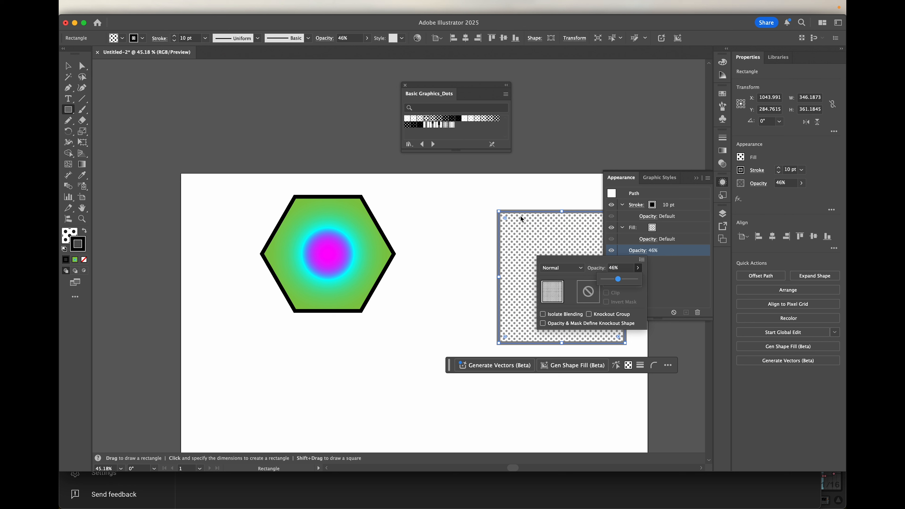
{"action": "left_click_drag", "start_coordinate": [617, 278], "coordinate": [650, 280]}
{"action": "left_click", "coordinate": [674, 276]}
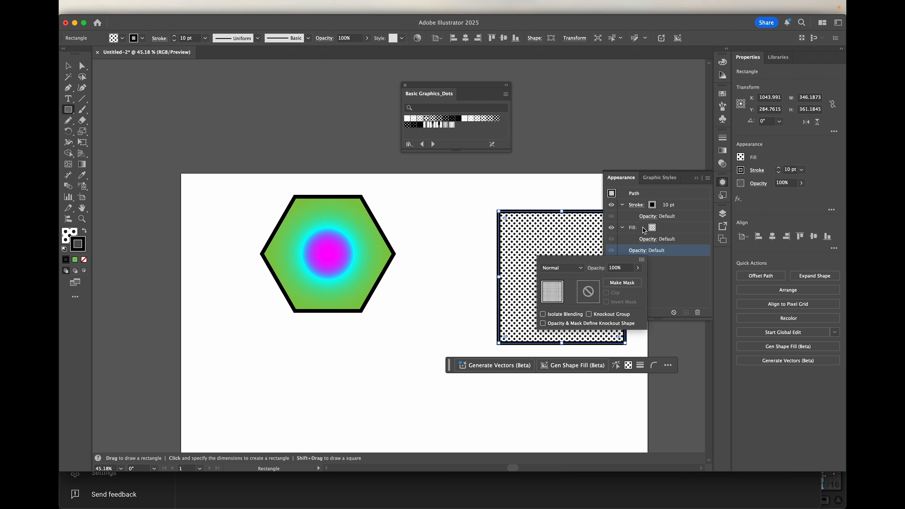
Try an opacity of 42% on only the rectangle's dotted fill and restore it to 100%.
{"action": "left_click", "coordinate": [644, 241]}
{"action": "left_click", "coordinate": [645, 242]}
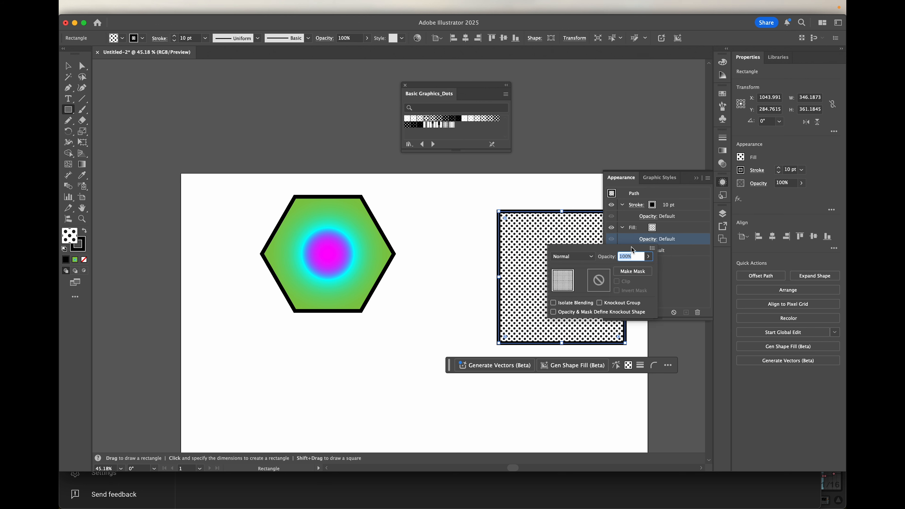
{"action": "left_click", "coordinate": [648, 256]}
{"action": "left_click_drag", "start_coordinate": [646, 268], "coordinate": [629, 271]}
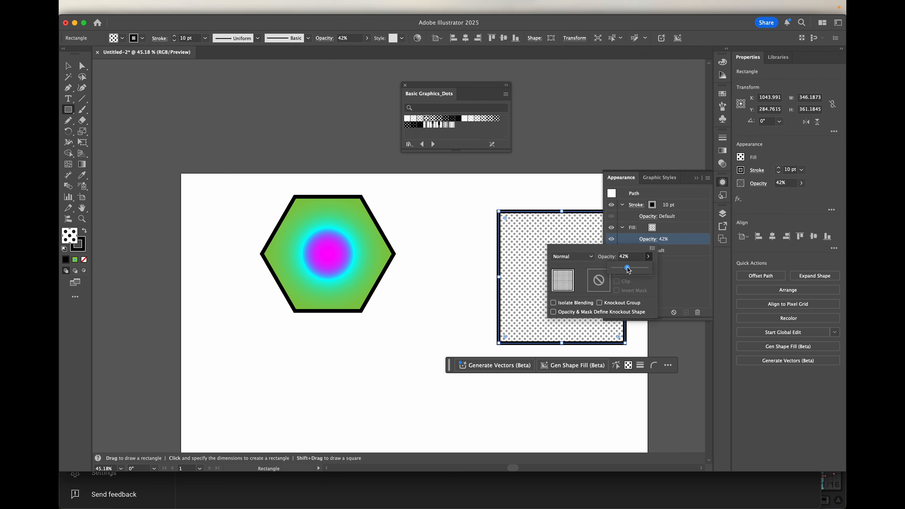
{"action": "left_click_drag", "start_coordinate": [628, 270], "coordinate": [647, 268]}
{"action": "left_click", "coordinate": [673, 275]}
{"action": "left_click", "coordinate": [673, 275]}
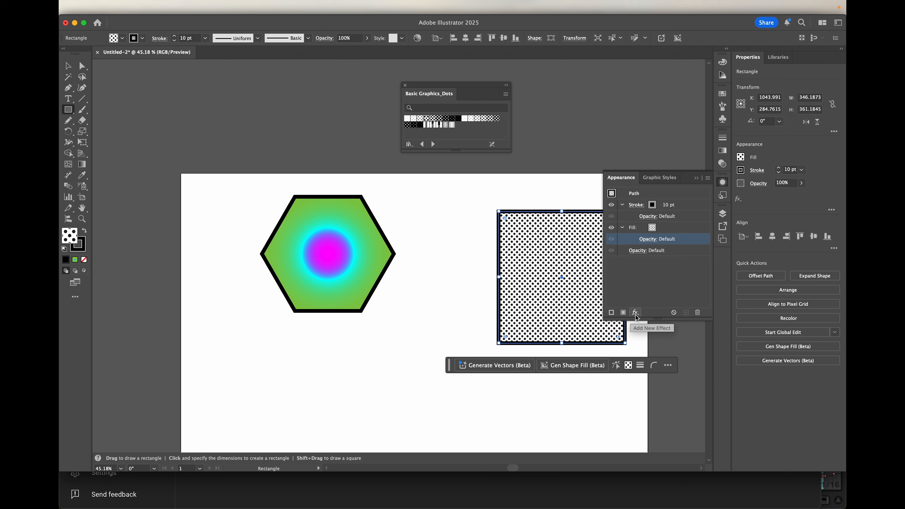
Add a second fill in red to the rectangle and reorder it below the stroke, above the dotted fill.
{"action": "left_click", "coordinate": [623, 312]}
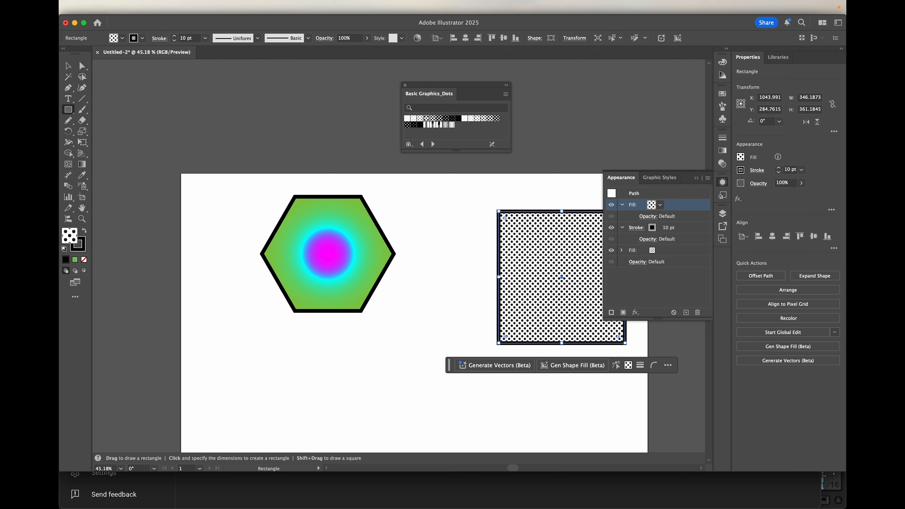
{"action": "left_click", "coordinate": [653, 204]}
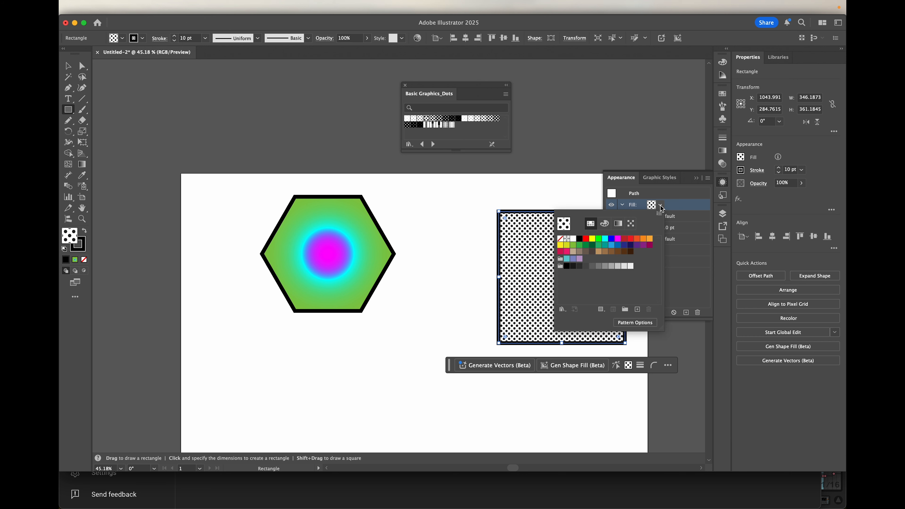
{"action": "left_click", "coordinate": [630, 242]}
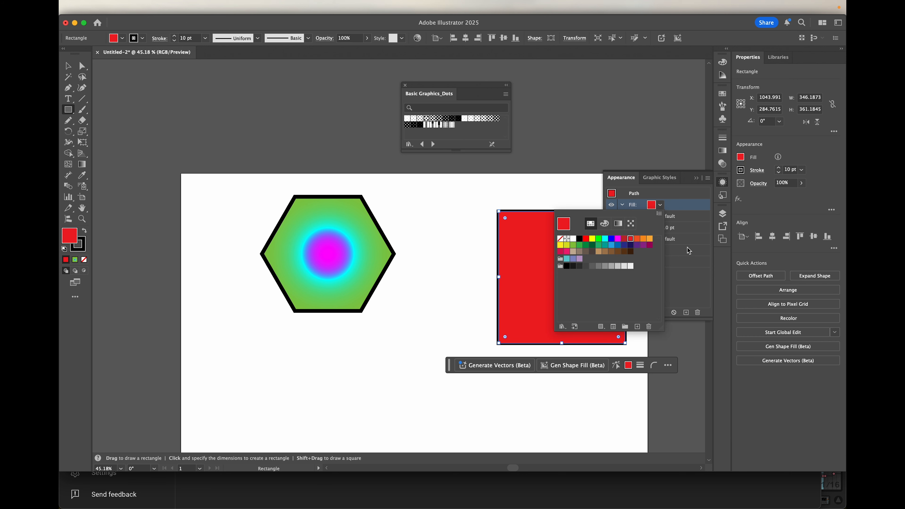
{"action": "scroll", "coordinate": [504, 210], "scroll_direction": "up", "scroll_amount": 5}
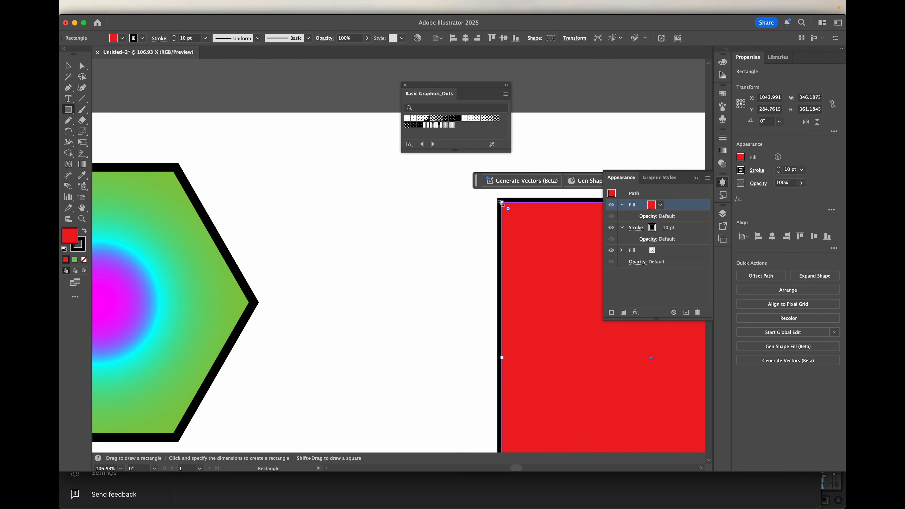
{"action": "left_click", "coordinate": [681, 202]}
{"action": "left_click_drag", "start_coordinate": [681, 201], "coordinate": [689, 244]}
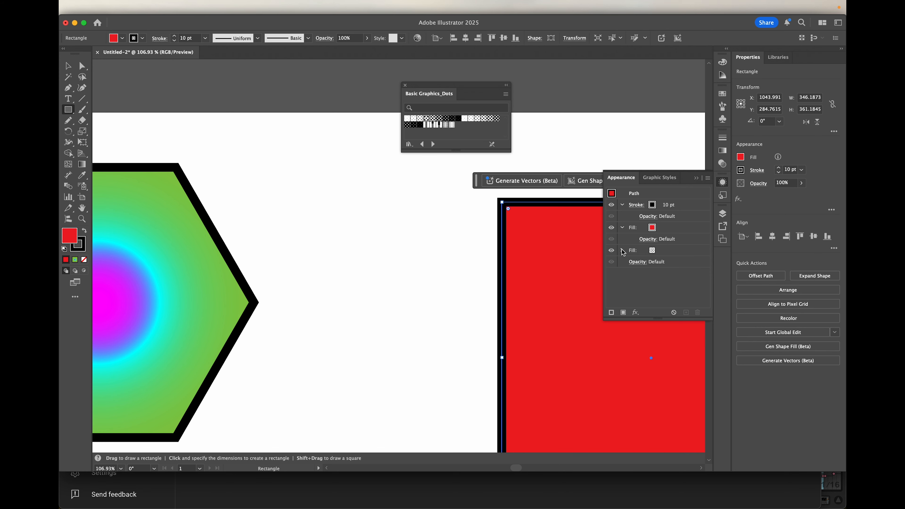
Set the blending mode of the rectangle's red fill to Multiply.
{"action": "left_click", "coordinate": [649, 241]}
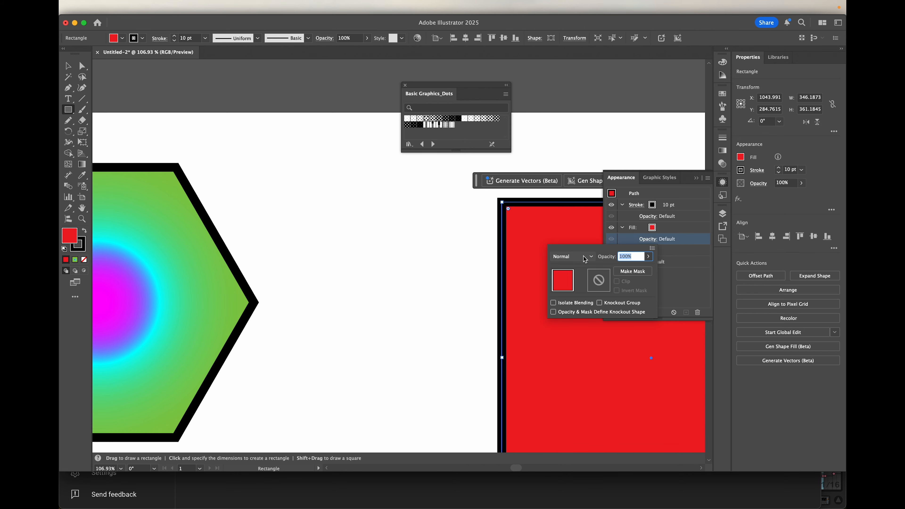
{"action": "left_click", "coordinate": [591, 257]}
{"action": "left_click", "coordinate": [583, 289]}
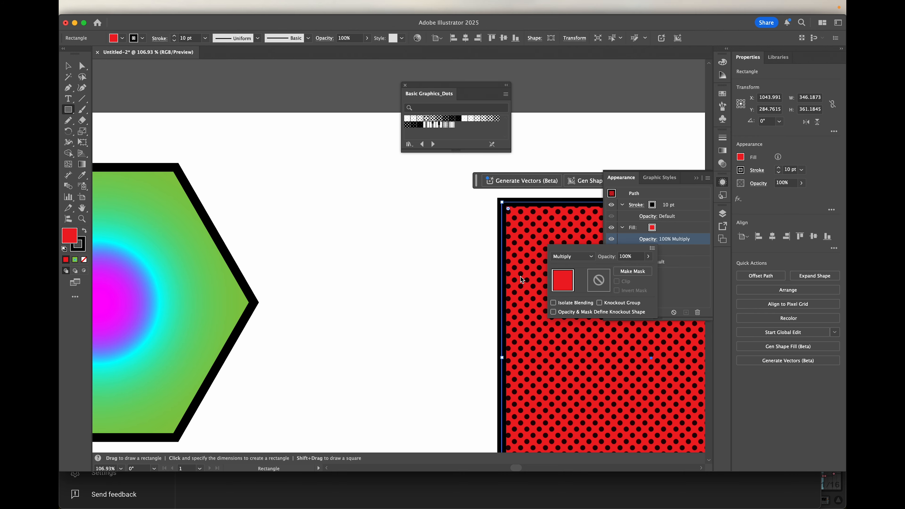
Replace the rectangle's red fill with the custom magenta, cyan and green radial gradient.
{"action": "left_click", "coordinate": [689, 291]}
{"action": "scroll", "coordinate": [529, 305], "scroll_direction": "down", "scroll_amount": 3}
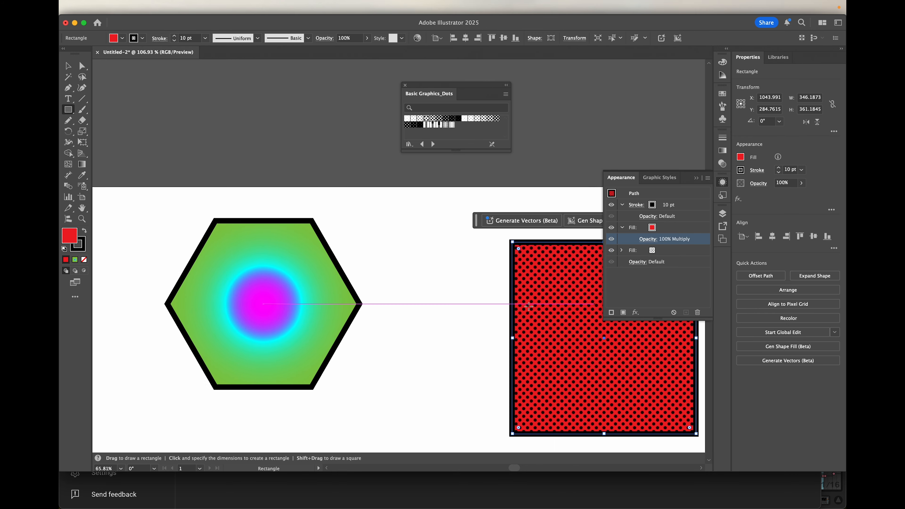
{"action": "scroll", "coordinate": [529, 306], "scroll_direction": "up", "scroll_amount": 3}
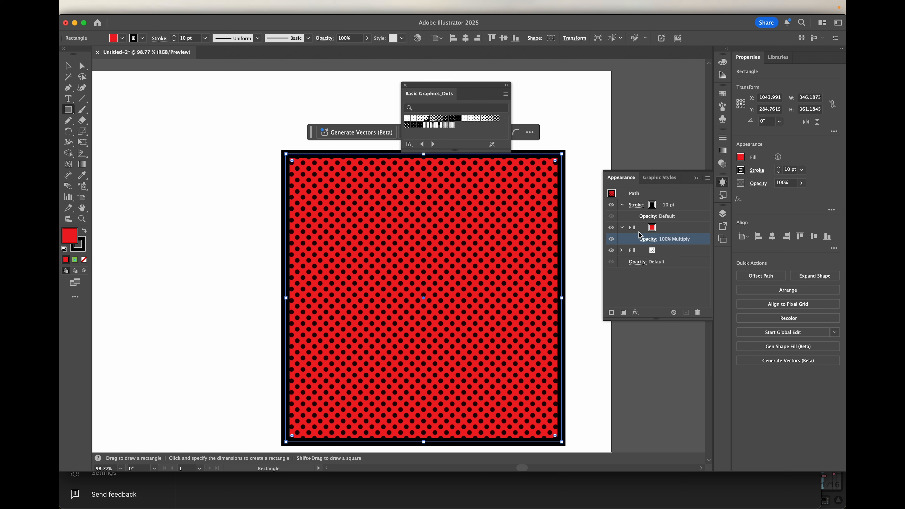
{"action": "left_click", "coordinate": [663, 231]}
{"action": "left_click", "coordinate": [660, 228]}
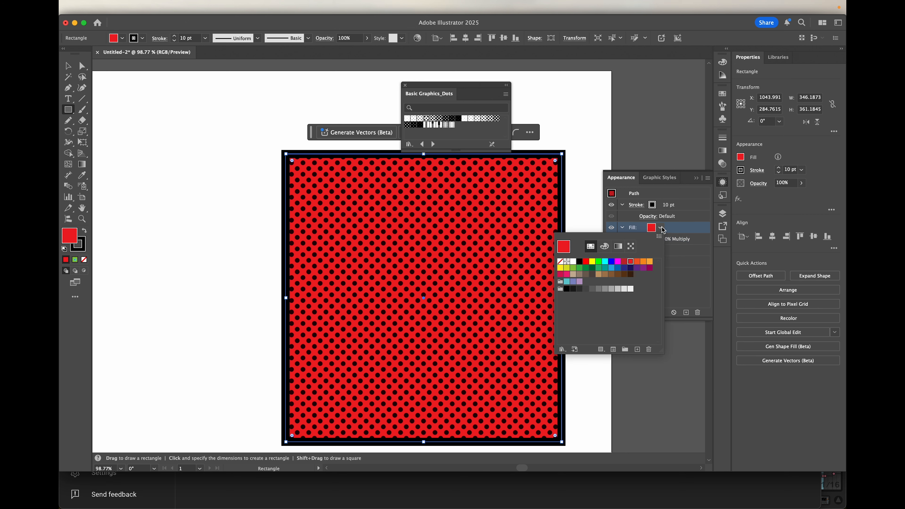
{"action": "left_click", "coordinate": [619, 246]}
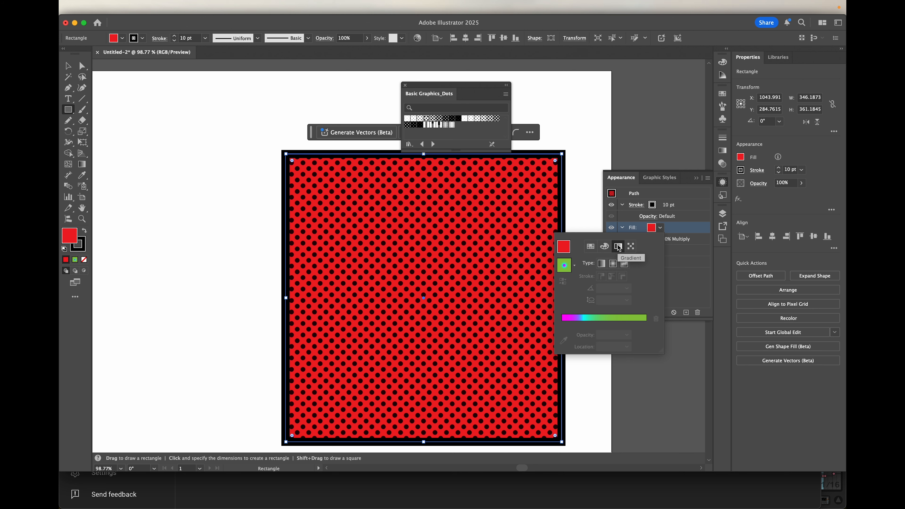
{"action": "left_click", "coordinate": [566, 266]}
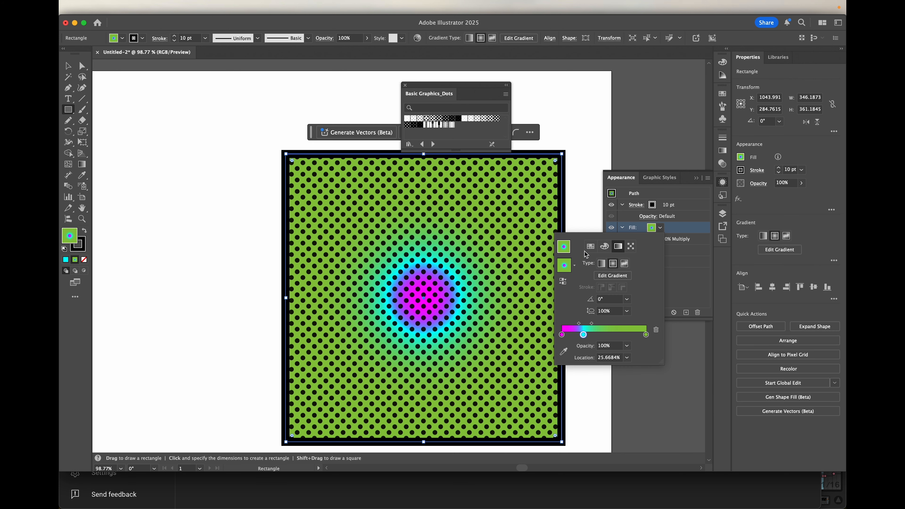
{"action": "left_click", "coordinate": [699, 280]}
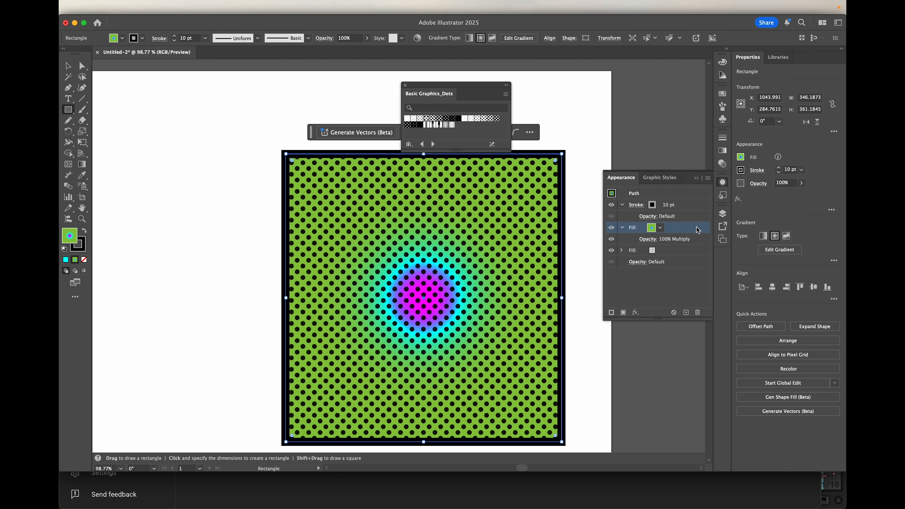
Enlarge the radial gradient on the rectangle with the Gradient tool so it extends well beyond the shape's edges.
{"action": "left_click", "coordinate": [83, 167]}
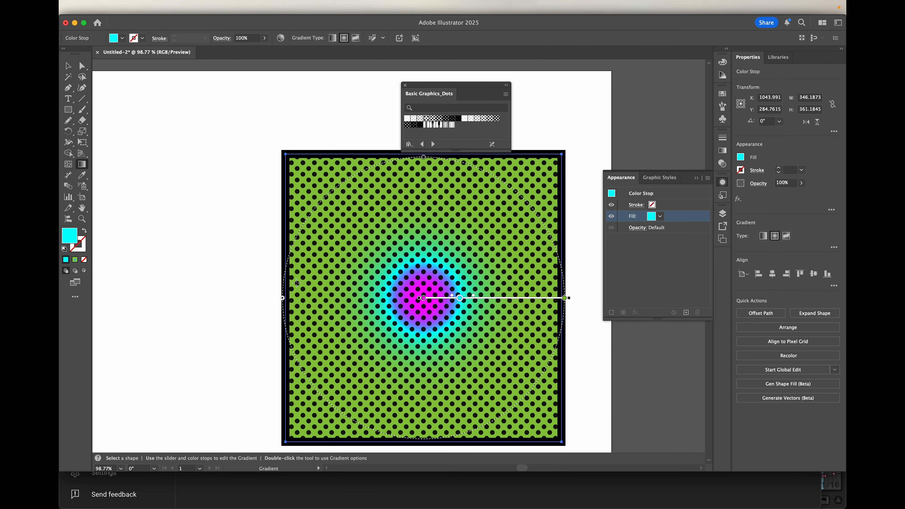
{"action": "left_click_drag", "start_coordinate": [283, 300], "coordinate": [143, 300]}
{"action": "scroll", "coordinate": [355, 294], "scroll_direction": "right", "scroll_amount": 3}
{"action": "scroll", "coordinate": [355, 294], "scroll_direction": "right", "scroll_amount": 2}
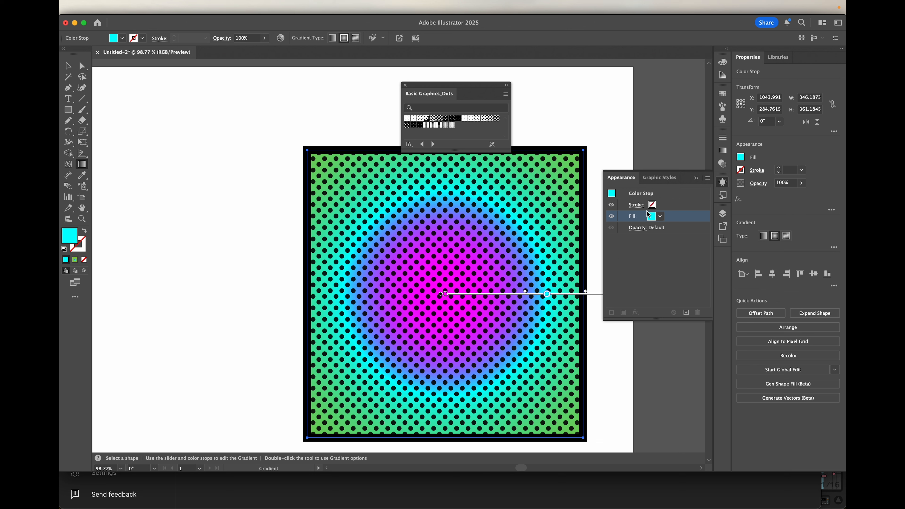
Try yellow for the middle color stop of the rectangle's gradient and restore it to cyan.
{"action": "left_click", "coordinate": [661, 217]}
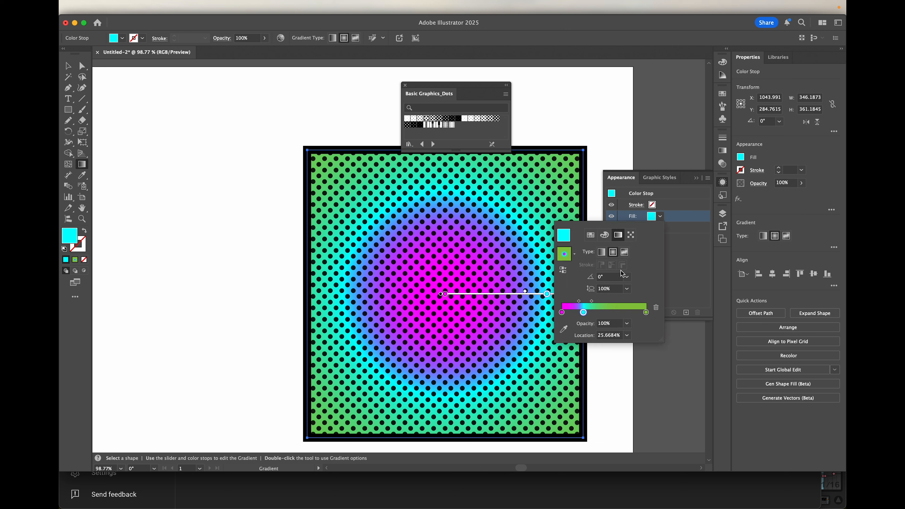
{"action": "double_click", "coordinate": [583, 313]}
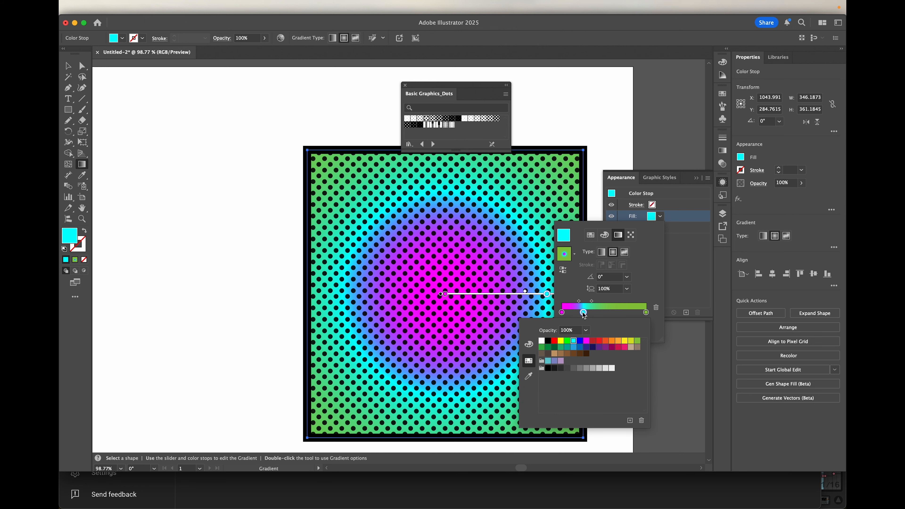
{"action": "left_click", "coordinate": [624, 342]}
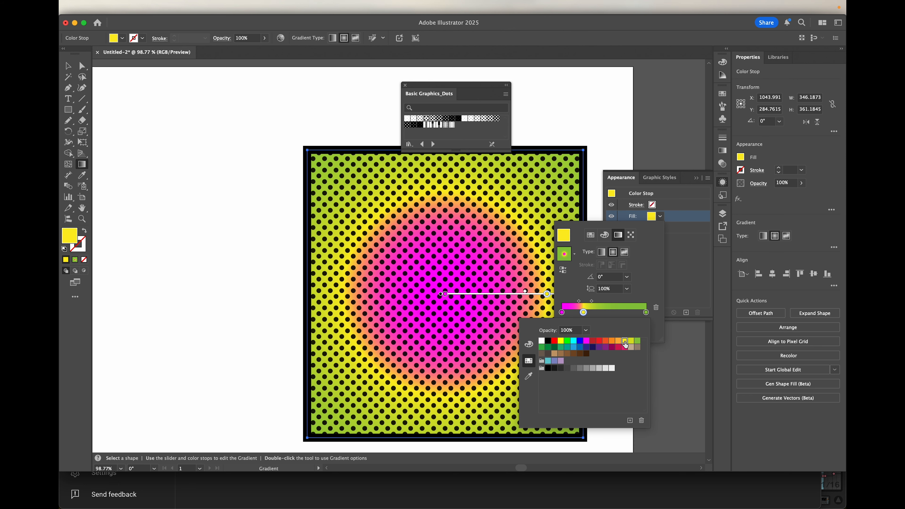
{"action": "left_click", "coordinate": [574, 341]}
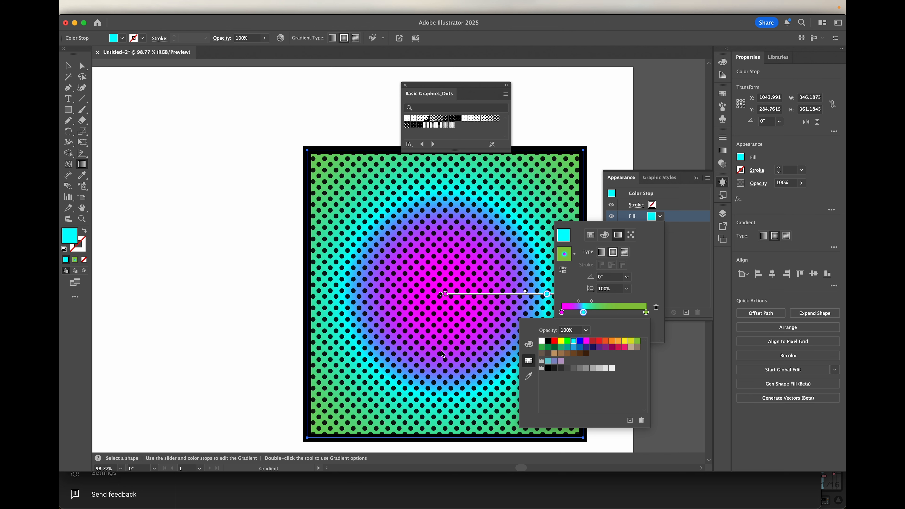
{"action": "left_click", "coordinate": [683, 271]}
{"action": "left_click", "coordinate": [684, 256]}
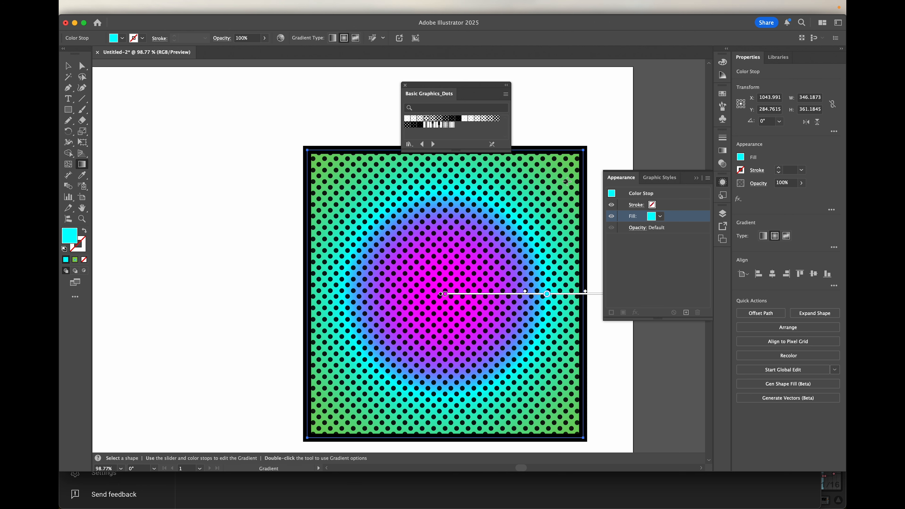
Try the Screen, Overlay and Hard Light blending modes on the rectangle's gradient fill.
{"action": "left_click", "coordinate": [65, 68]}
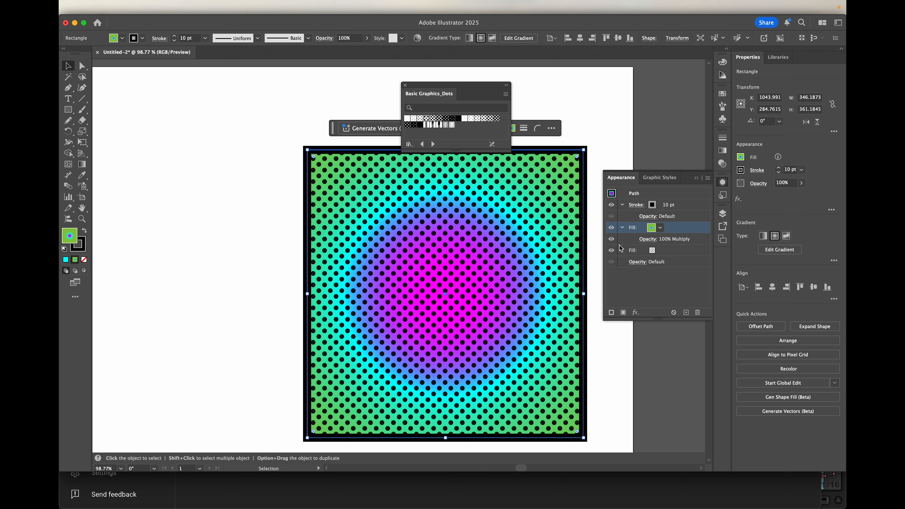
{"action": "left_click", "coordinate": [649, 239]}
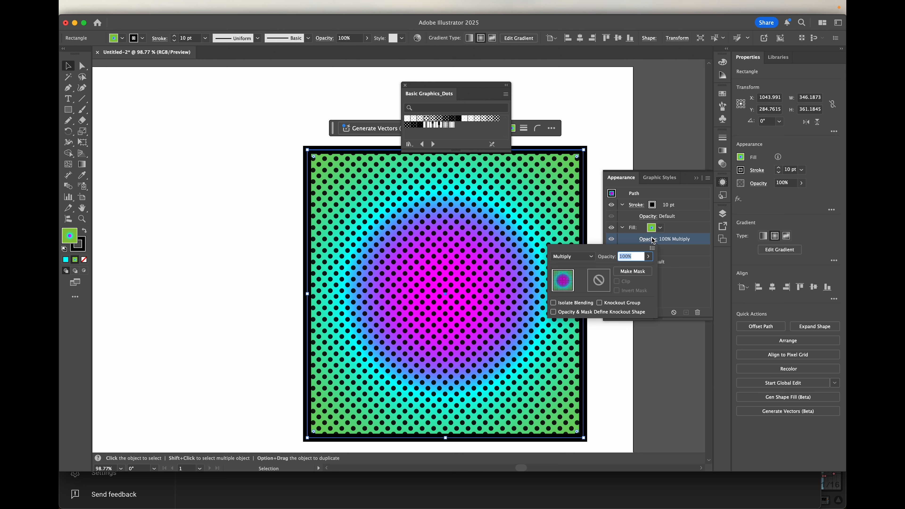
{"action": "left_click", "coordinate": [592, 258]}
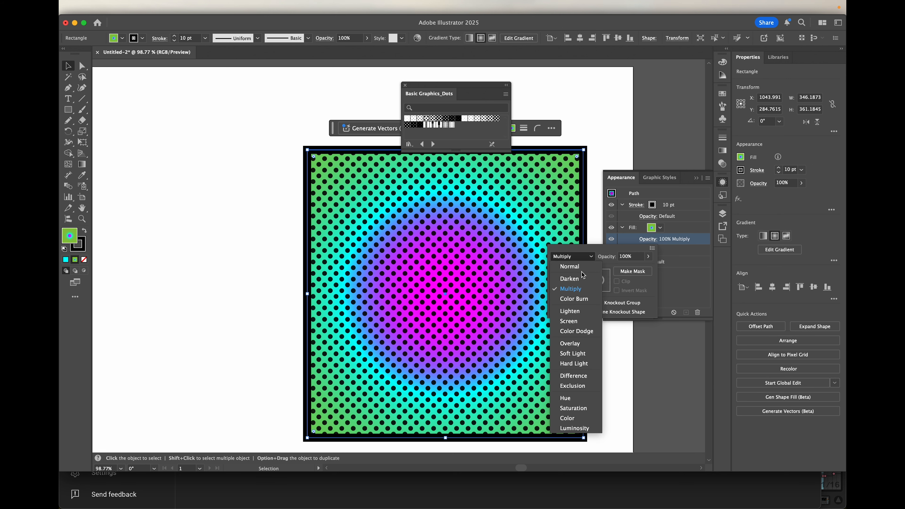
{"action": "left_click", "coordinate": [570, 321]}
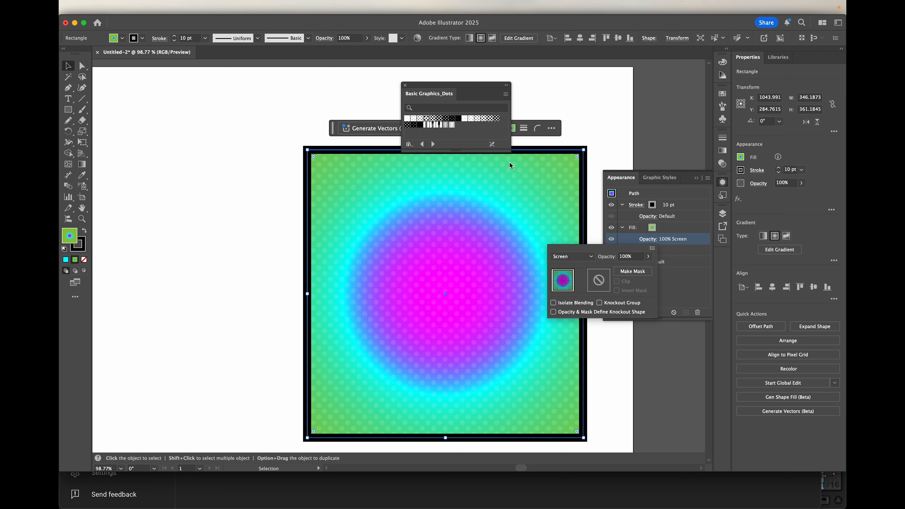
{"action": "left_click", "coordinate": [592, 258]}
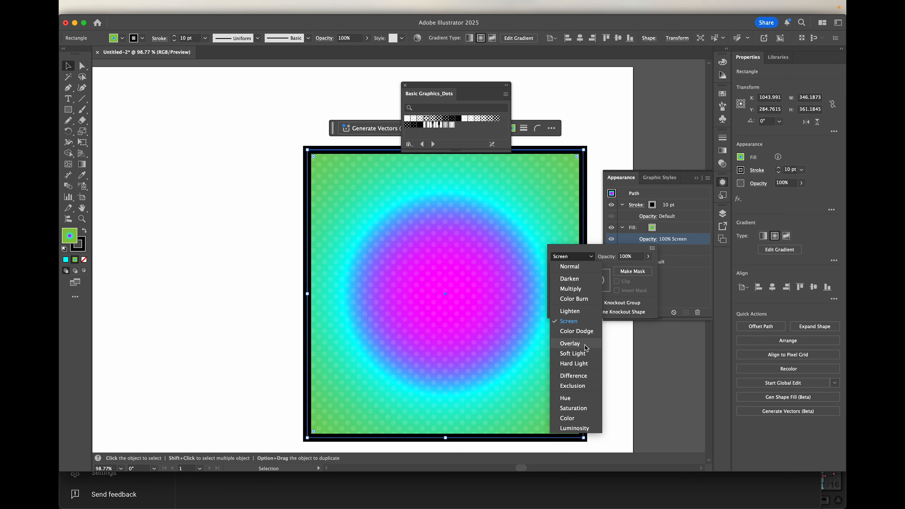
{"action": "left_click", "coordinate": [570, 343]}
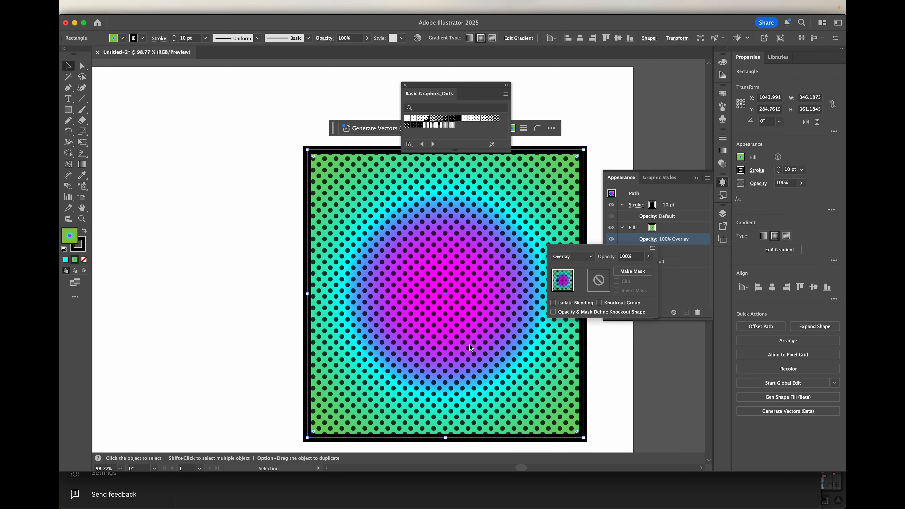
{"action": "left_click", "coordinate": [577, 257]}
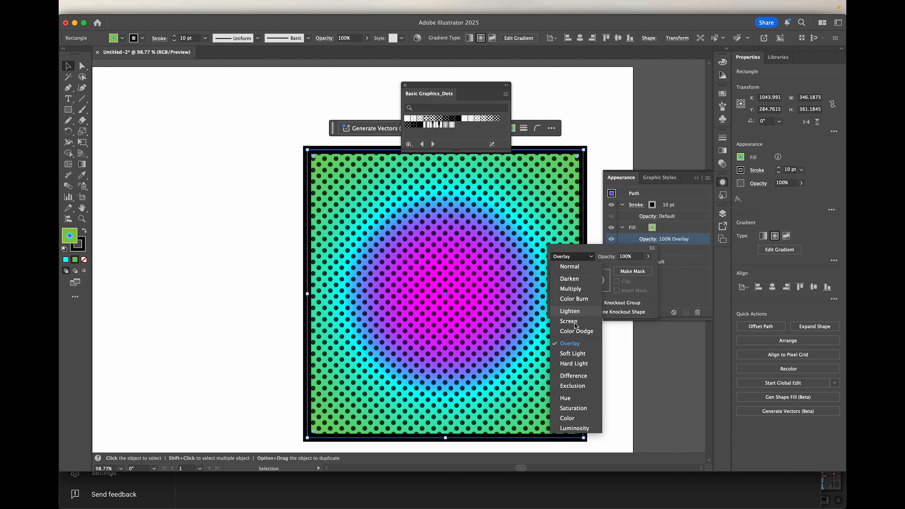
{"action": "left_click", "coordinate": [580, 364]}
{"action": "left_click", "coordinate": [591, 257]}
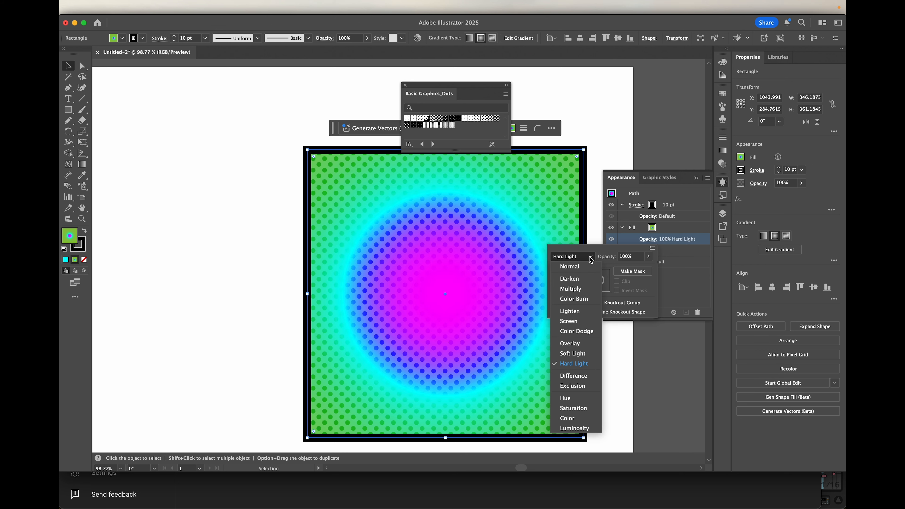
{"action": "left_click", "coordinate": [693, 278]}
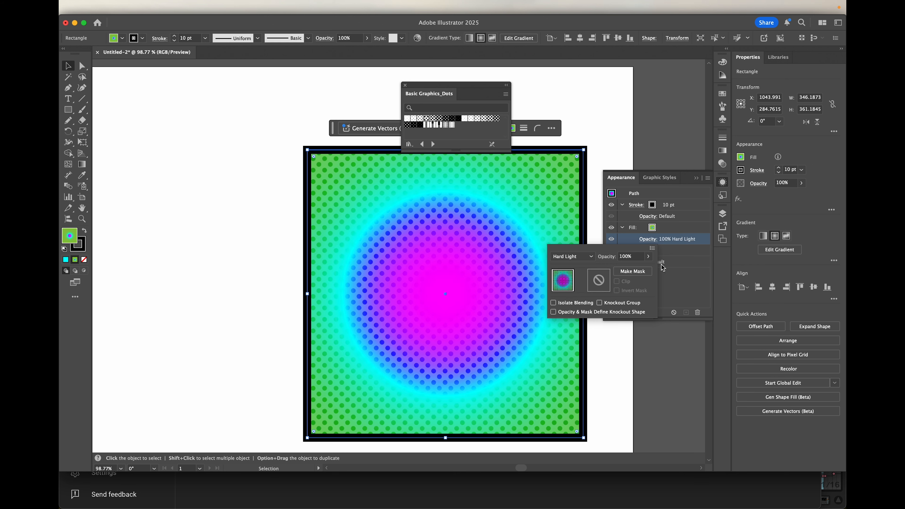
Set the gradient fill's blending mode to Normal and move that fill below the dotted fill.
{"action": "left_click", "coordinate": [591, 257]}
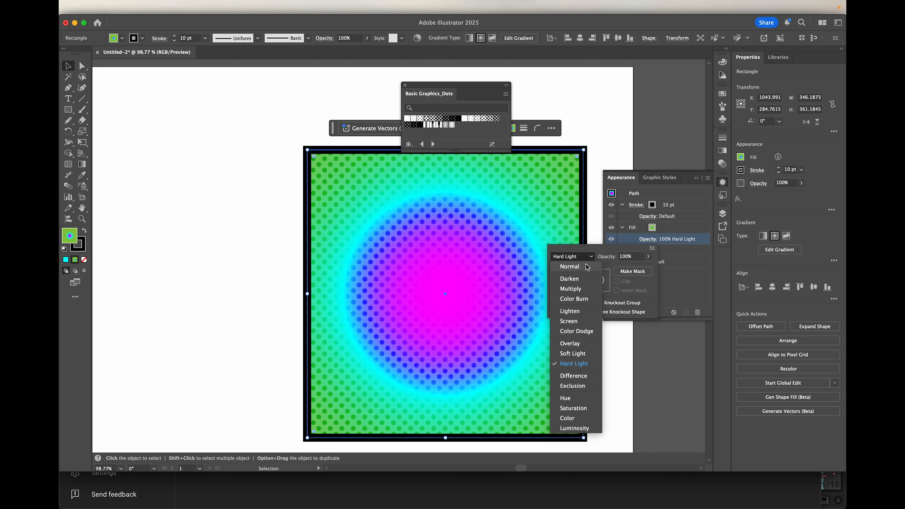
{"action": "left_click", "coordinate": [587, 266]}
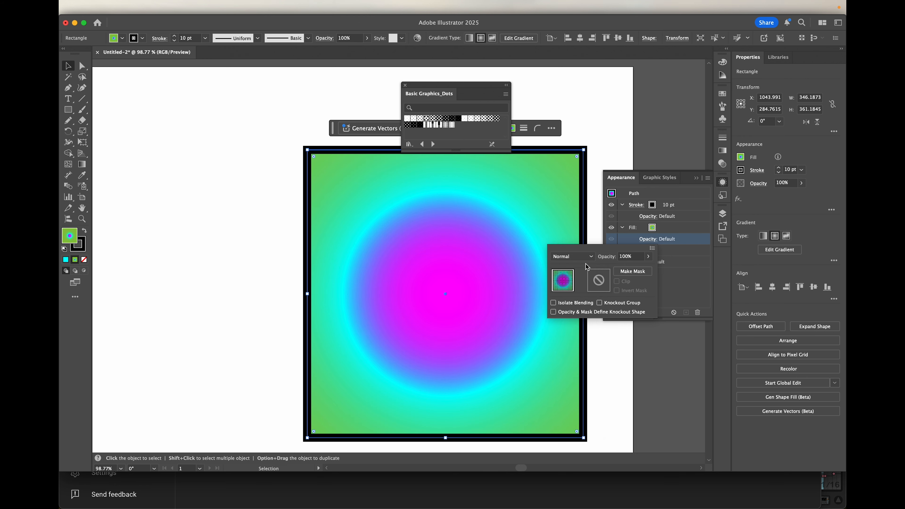
{"action": "left_click", "coordinate": [688, 289]}
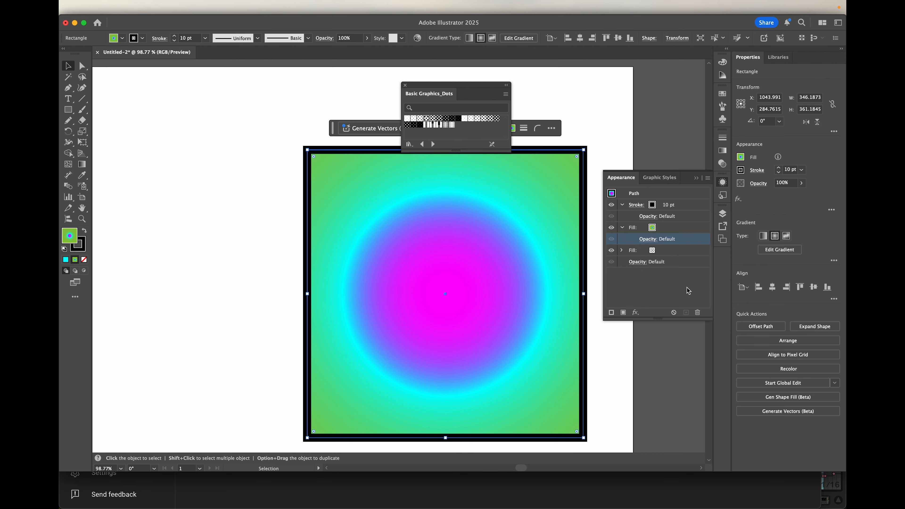
{"action": "left_click", "coordinate": [671, 229]}
{"action": "left_click_drag", "start_coordinate": [671, 229], "coordinate": [675, 255]}
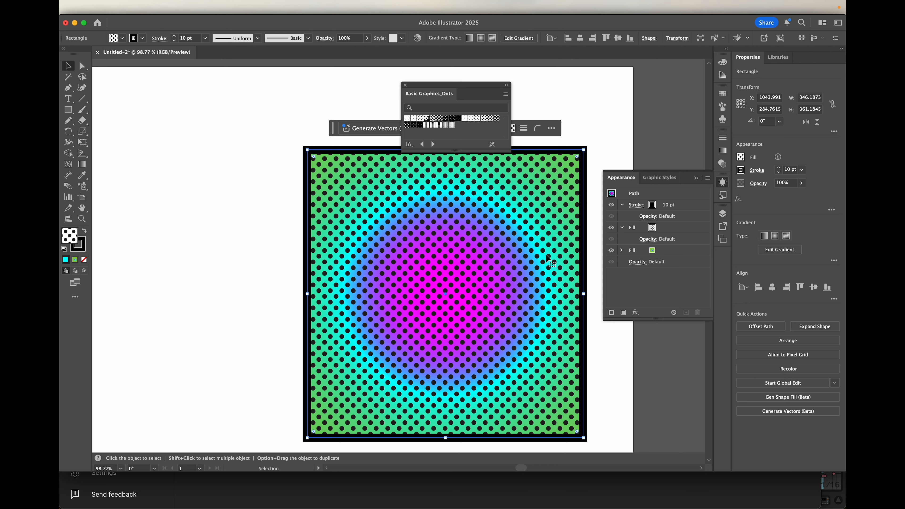
Try a lower opacity on the rectangle's dotted fill and restore it to 100%.
{"action": "left_click", "coordinate": [648, 239]}
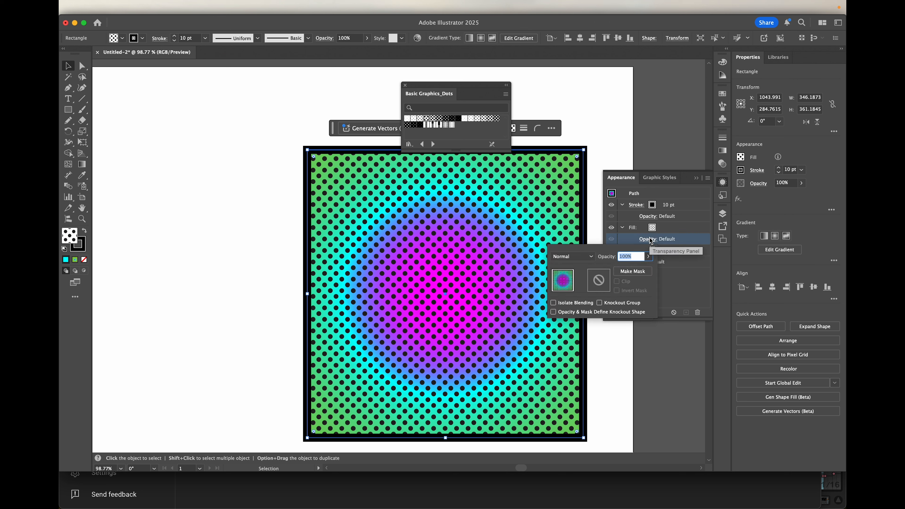
{"action": "left_click", "coordinate": [649, 257]}
{"action": "left_click_drag", "start_coordinate": [647, 268], "coordinate": [628, 268]}
{"action": "left_click_drag", "start_coordinate": [630, 270], "coordinate": [658, 271]}
Try the Difference blending mode on the rectangle's dotted fill, settling on Color Dodge.
{"action": "left_click", "coordinate": [591, 256]}
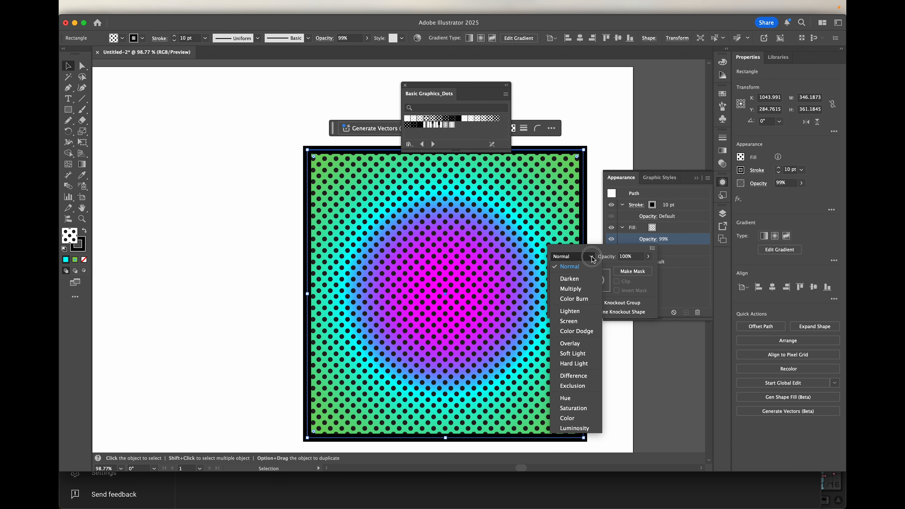
{"action": "left_click", "coordinate": [580, 376]}
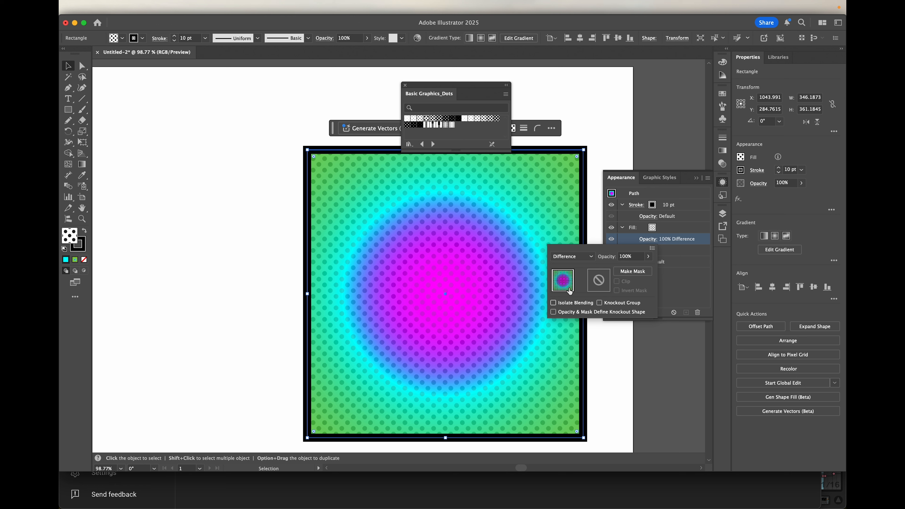
{"action": "left_click", "coordinate": [591, 257]}
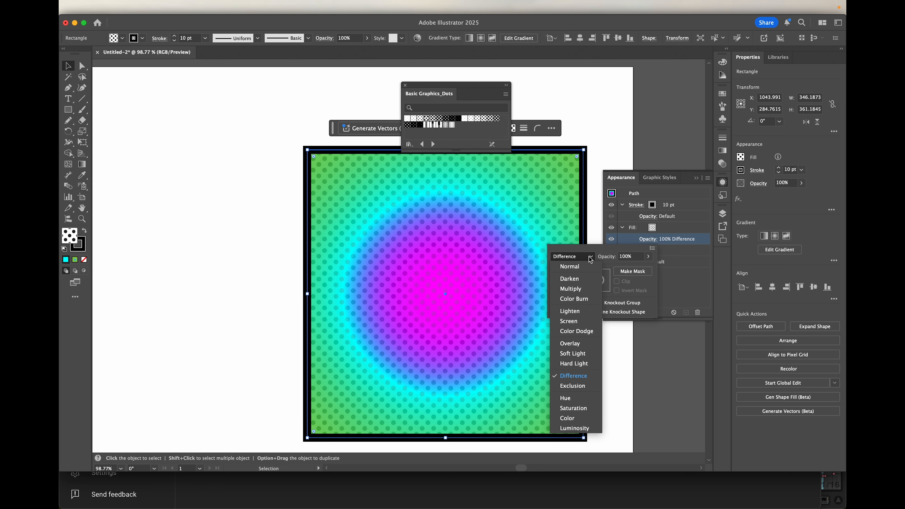
{"action": "left_click", "coordinate": [585, 332]}
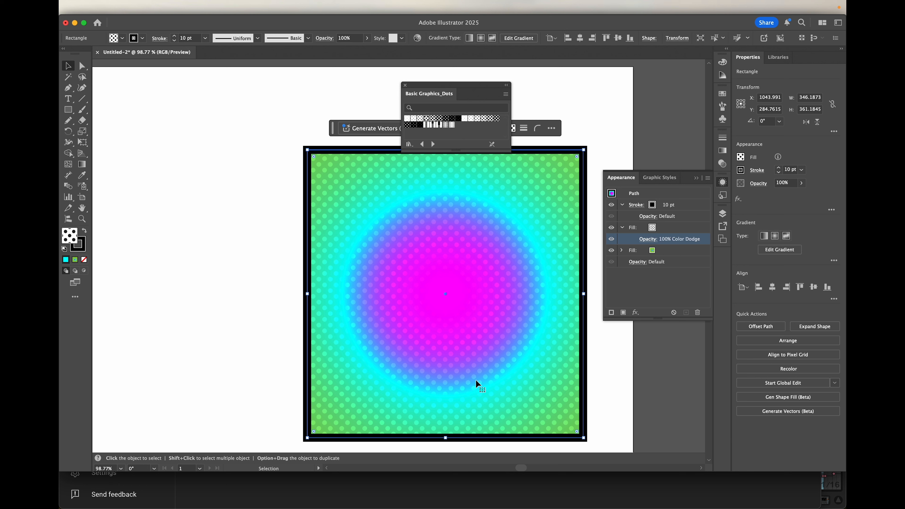
Add a third fill above the rectangle's stroke and apply the White, Black gradient preset to it.
{"action": "left_click", "coordinate": [623, 313]}
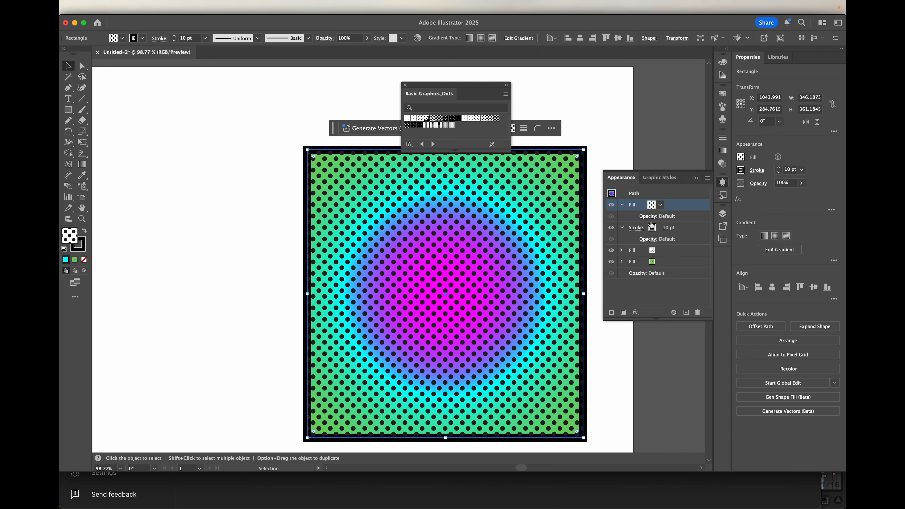
{"action": "left_click", "coordinate": [661, 205]}
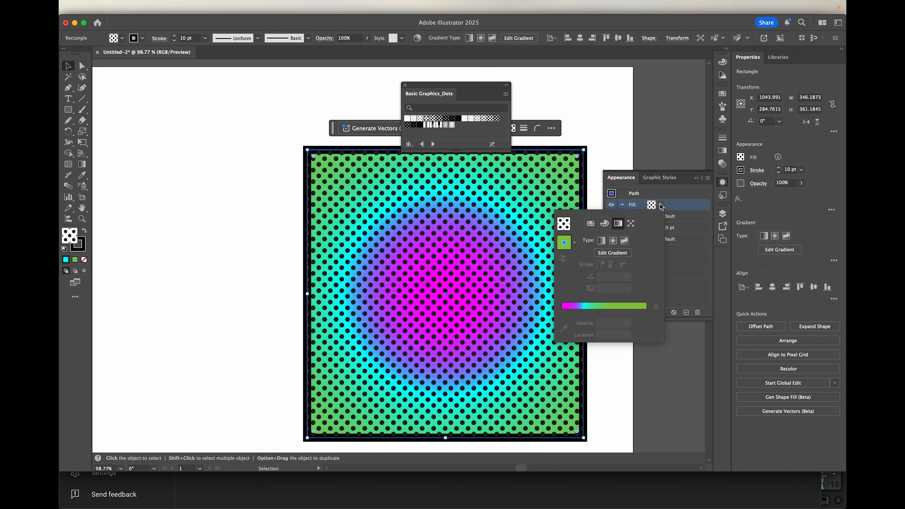
{"action": "left_click", "coordinate": [574, 244]}
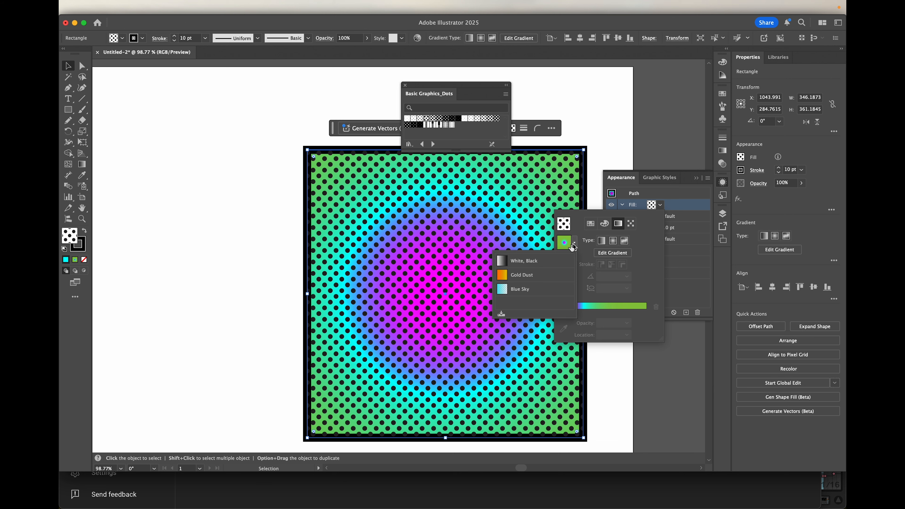
{"action": "left_click", "coordinate": [503, 261]}
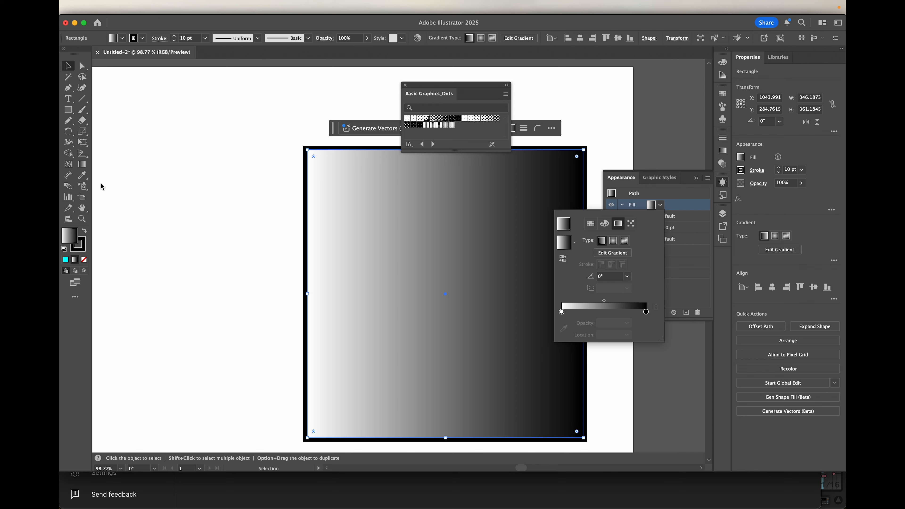
Set the angle of the rectangle's black-and-white gradient fill to 90°.
{"action": "left_click", "coordinate": [627, 276]}
{"action": "left_click", "coordinate": [637, 327]}
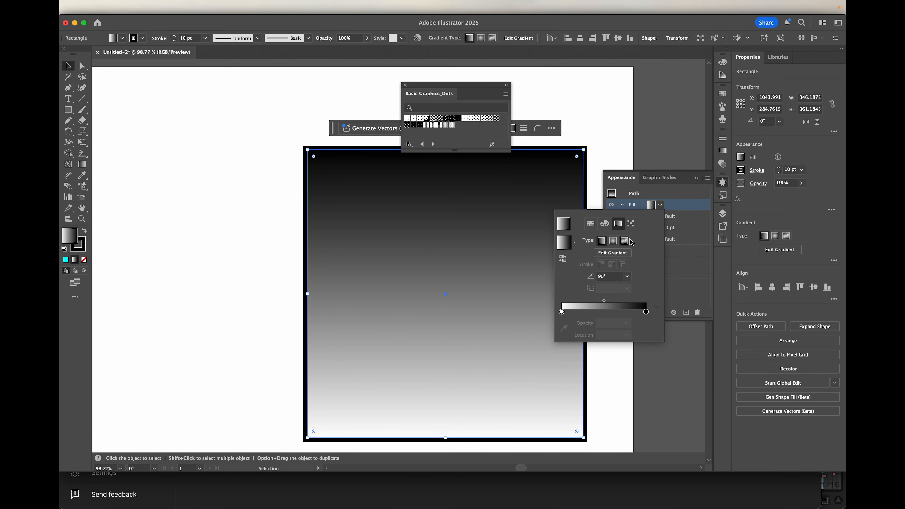
{"action": "left_click", "coordinate": [691, 206]}
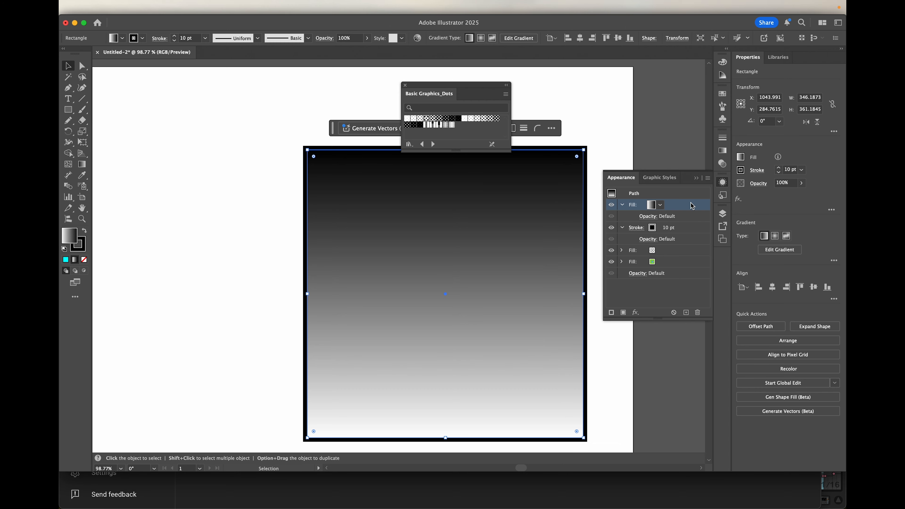
Try the Multiply, Overlay, Color Burn and Screen blending modes on the rectangle's black-and-white gradient fill.
{"action": "left_click", "coordinate": [654, 218]}
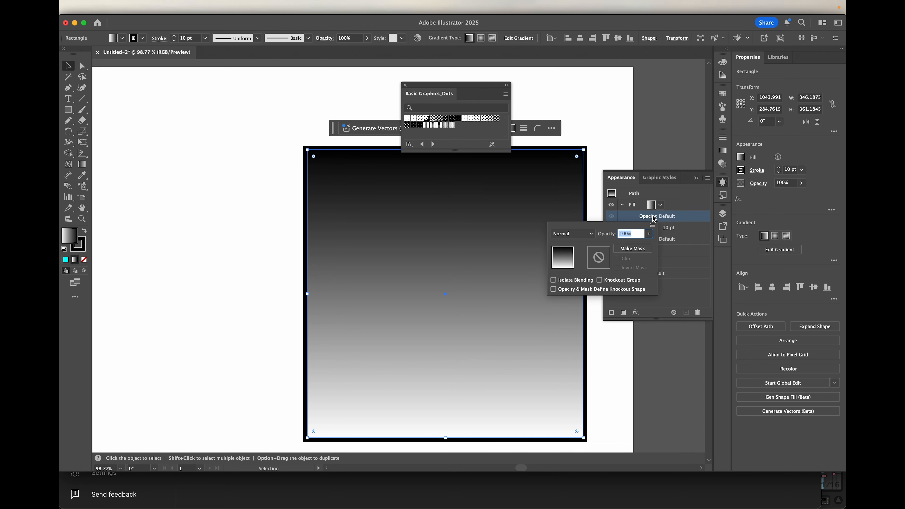
{"action": "left_click", "coordinate": [591, 235]}
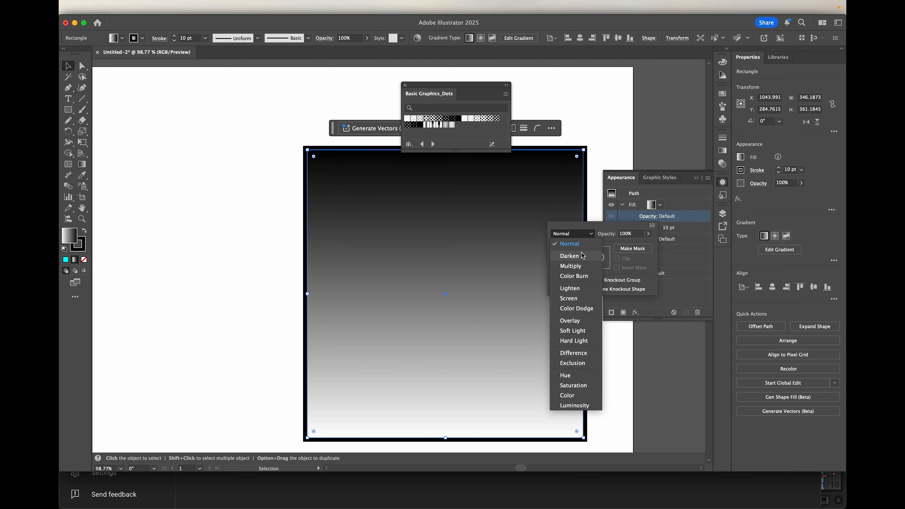
{"action": "left_click", "coordinate": [580, 266]}
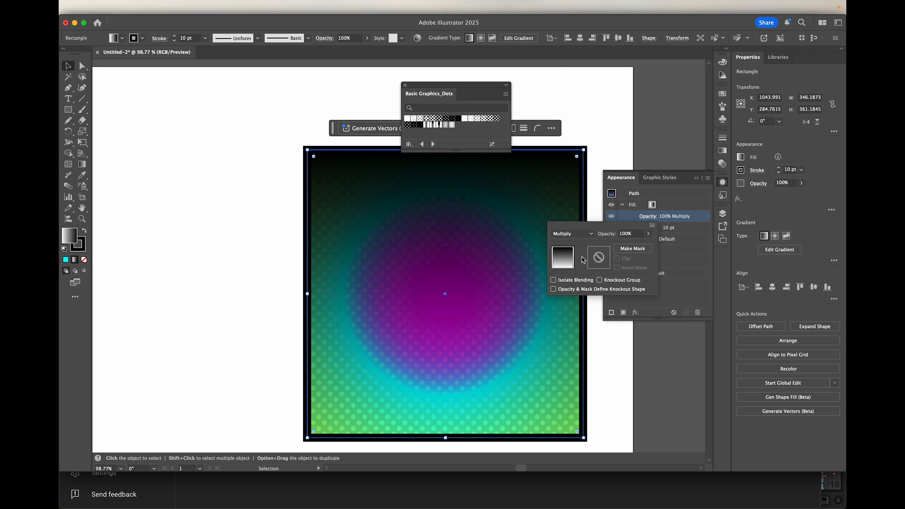
{"action": "left_click", "coordinate": [589, 234]}
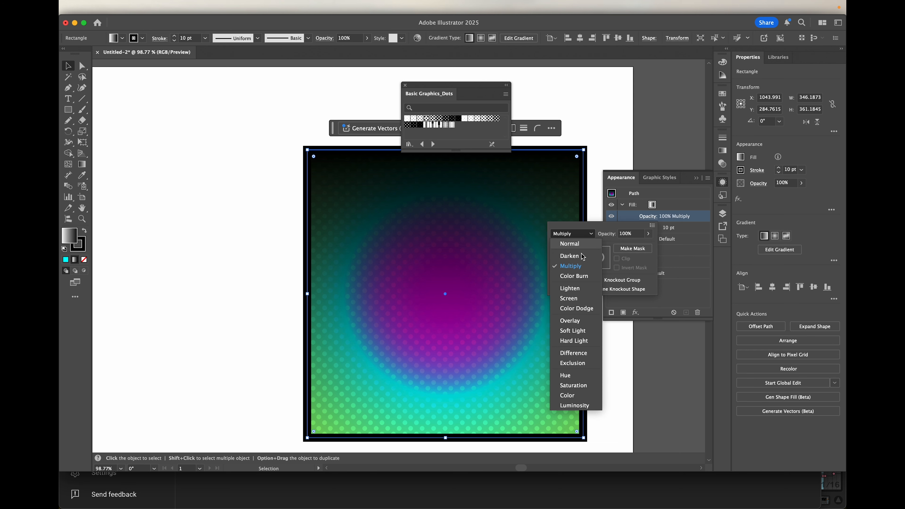
{"action": "left_click", "coordinate": [574, 321]}
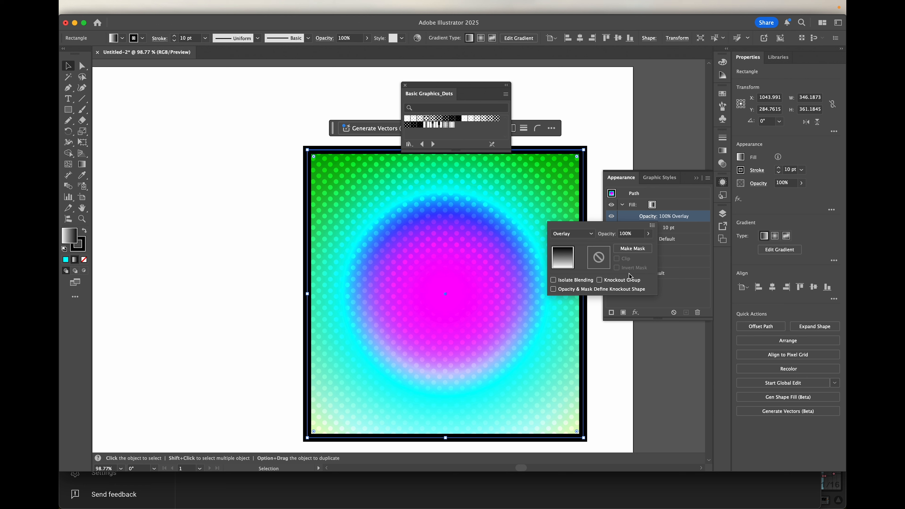
{"action": "left_click", "coordinate": [592, 234]}
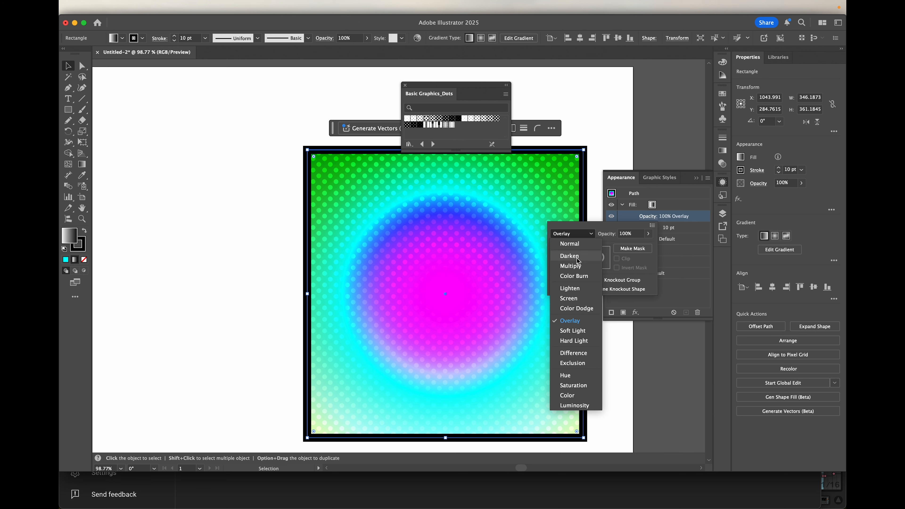
{"action": "left_click", "coordinate": [576, 277]}
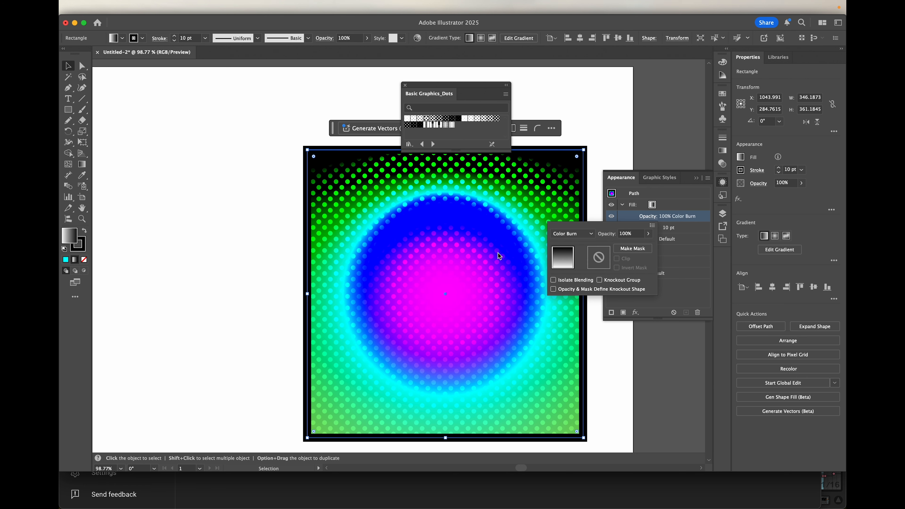
{"action": "left_click", "coordinate": [591, 234]}
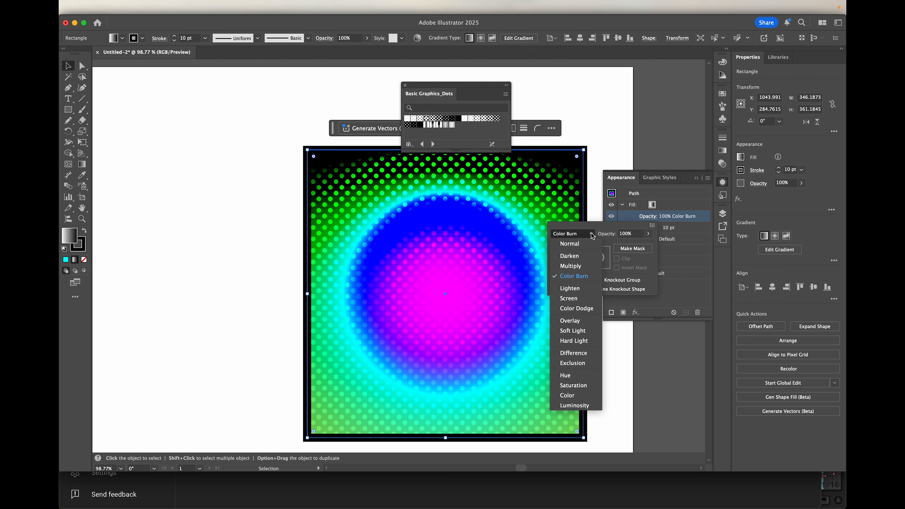
{"action": "left_click", "coordinate": [584, 298]}
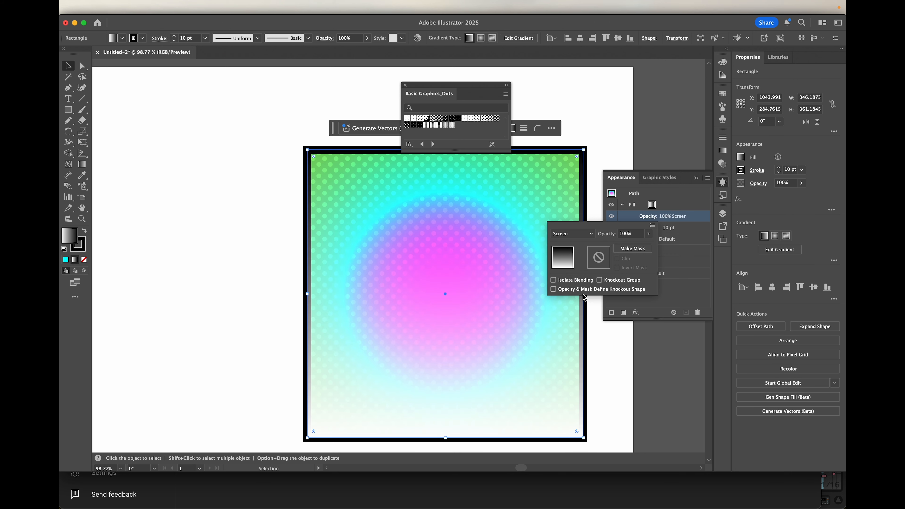
Set the black-and-white gradient fill's blending mode to Soft Light and move that fill below the stroke.
{"action": "left_click", "coordinate": [587, 237]}
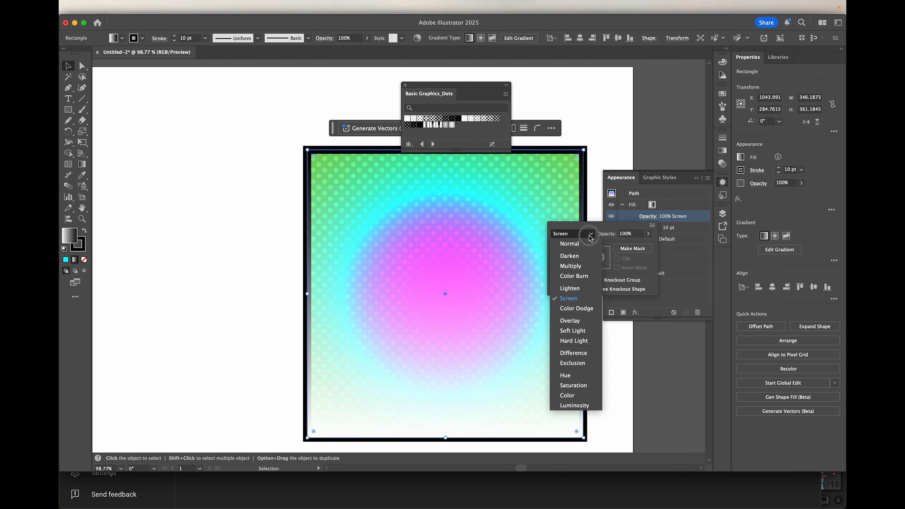
{"action": "left_click", "coordinate": [572, 330]}
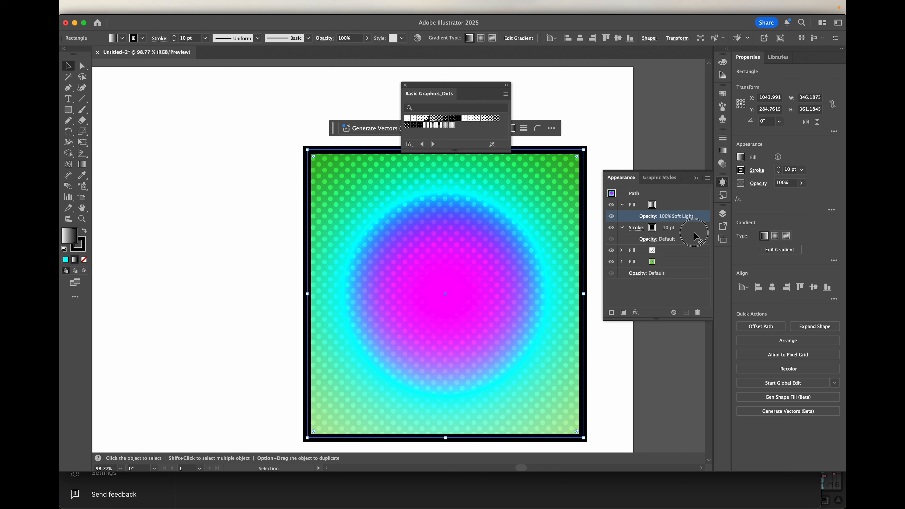
{"action": "left_click", "coordinate": [694, 207]}
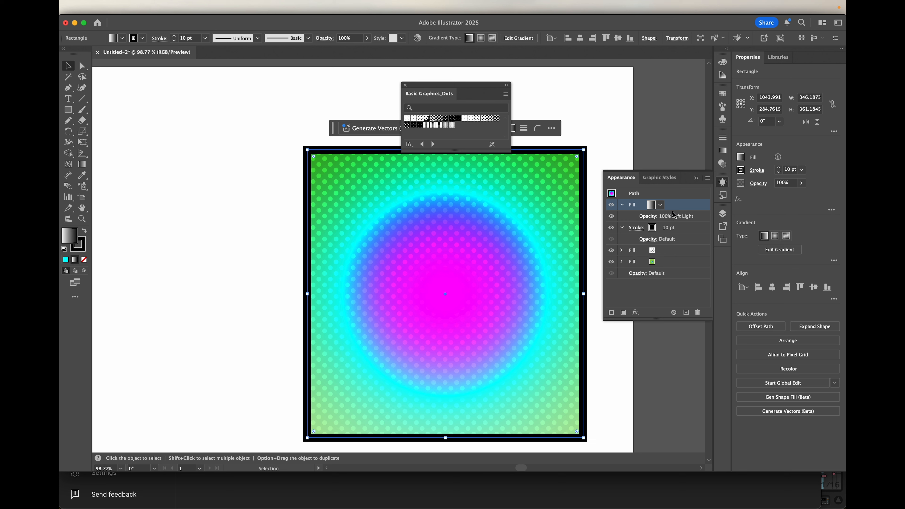
{"action": "left_click_drag", "start_coordinate": [673, 205], "coordinate": [669, 244]}
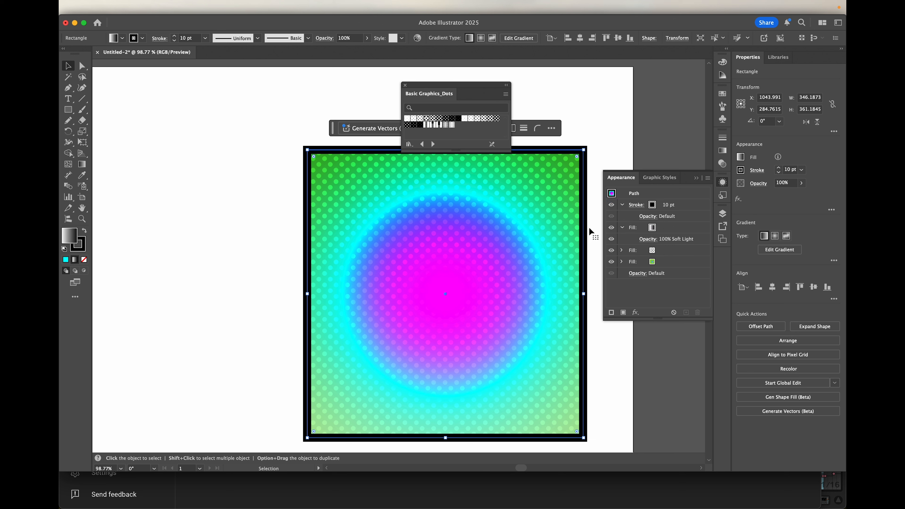
Add the Arrow 1 arrowhead to the start of the rectangle's stroke and make the stroke dashed.
{"action": "left_click", "coordinate": [636, 206]}
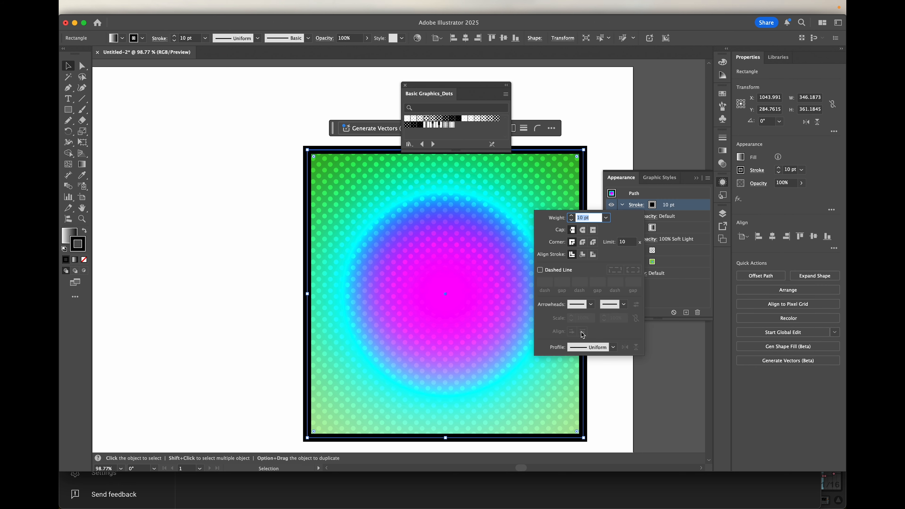
{"action": "left_click", "coordinate": [588, 305]}
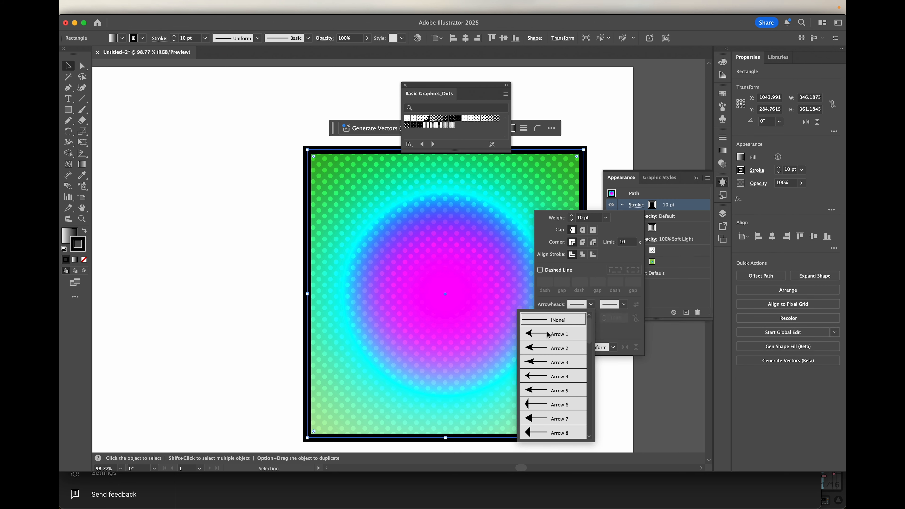
{"action": "left_click", "coordinate": [548, 335]}
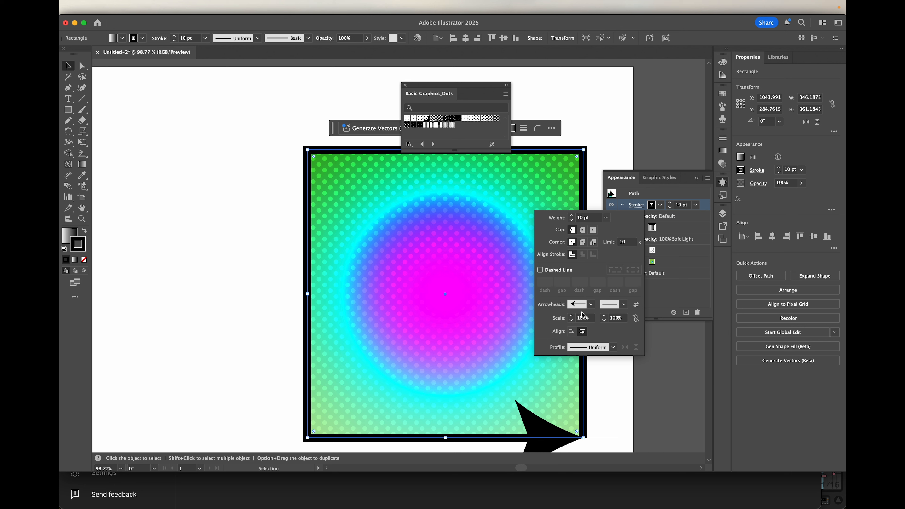
{"action": "left_click", "coordinate": [540, 271]}
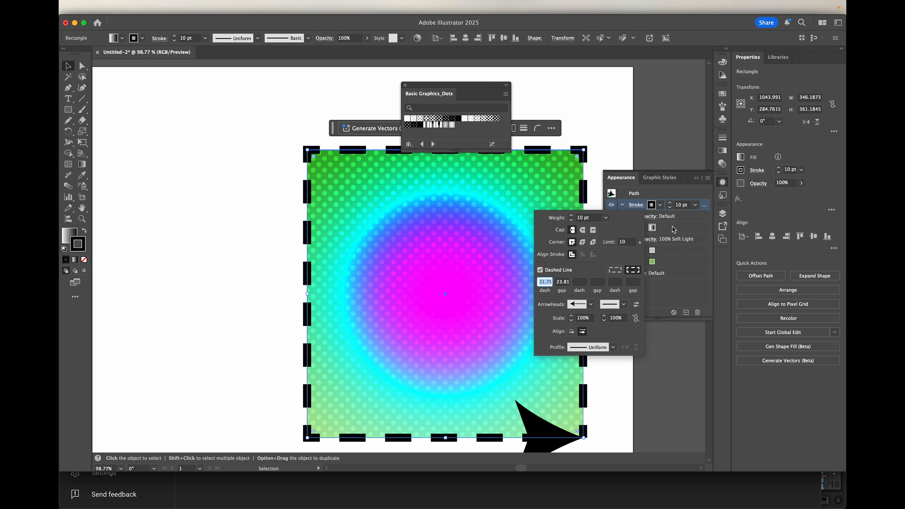
Lower the opacity of the rectangle's dashed stroke to 50%.
{"action": "left_click", "coordinate": [673, 219]}
{"action": "left_click", "coordinate": [648, 217]}
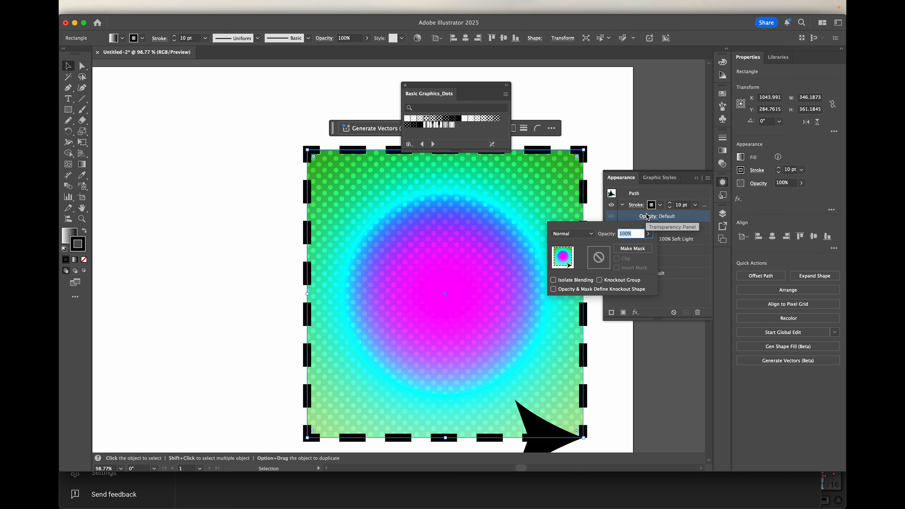
{"action": "left_click", "coordinate": [648, 234]}
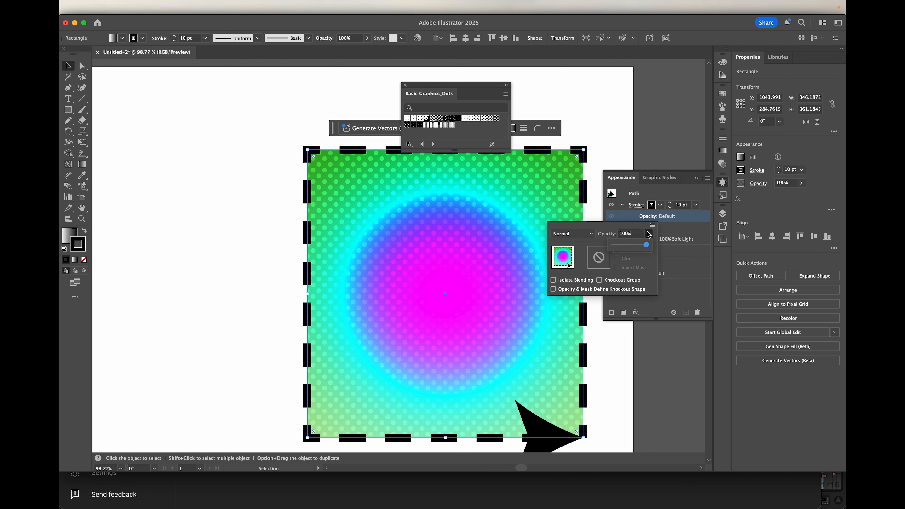
{"action": "left_click", "coordinate": [631, 246]}
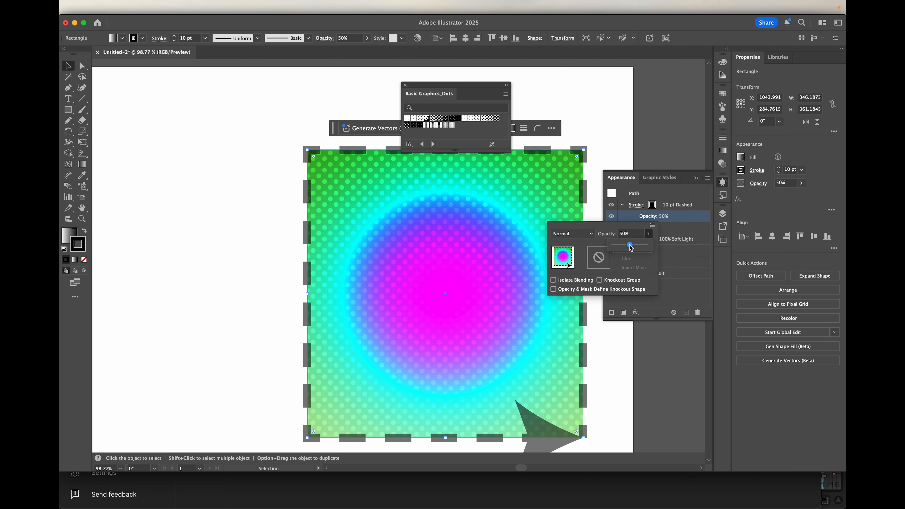
{"action": "left_click", "coordinate": [672, 298]}
{"action": "left_click", "coordinate": [679, 201]}
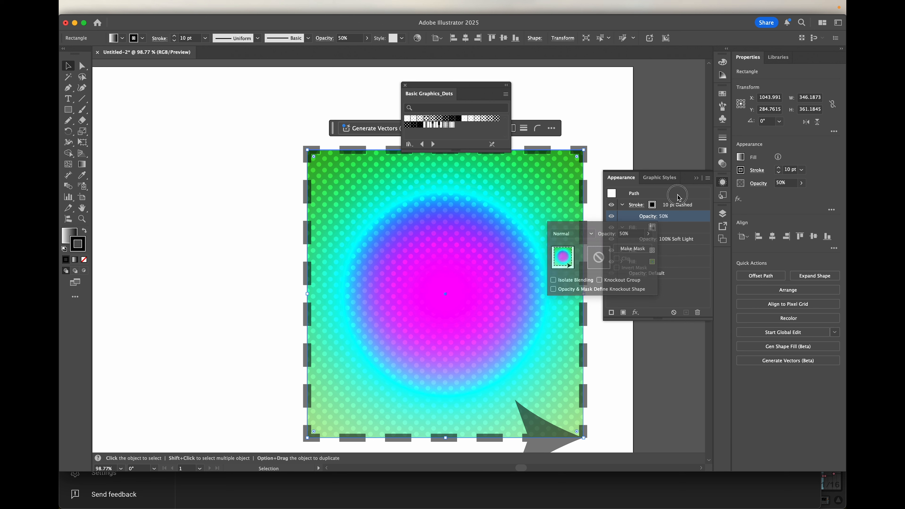
Add a second stroke to the rectangle and turn off its dashed line so it is solid.
{"action": "left_click", "coordinate": [611, 313]}
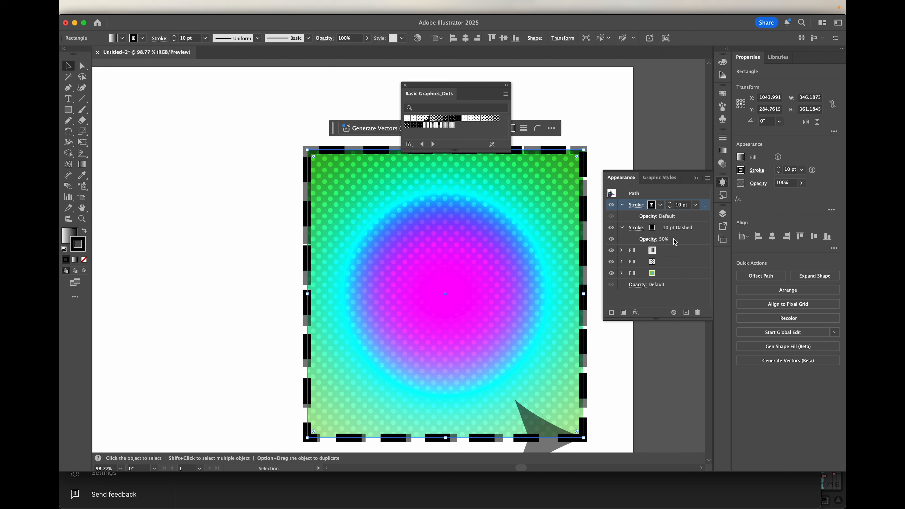
{"action": "left_click", "coordinate": [636, 205]}
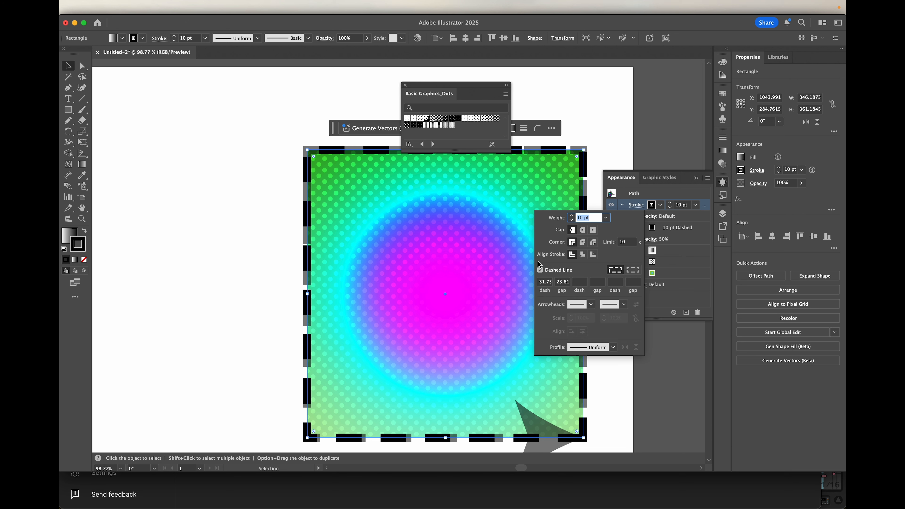
{"action": "left_click", "coordinate": [540, 270]}
{"action": "left_click", "coordinate": [663, 193]}
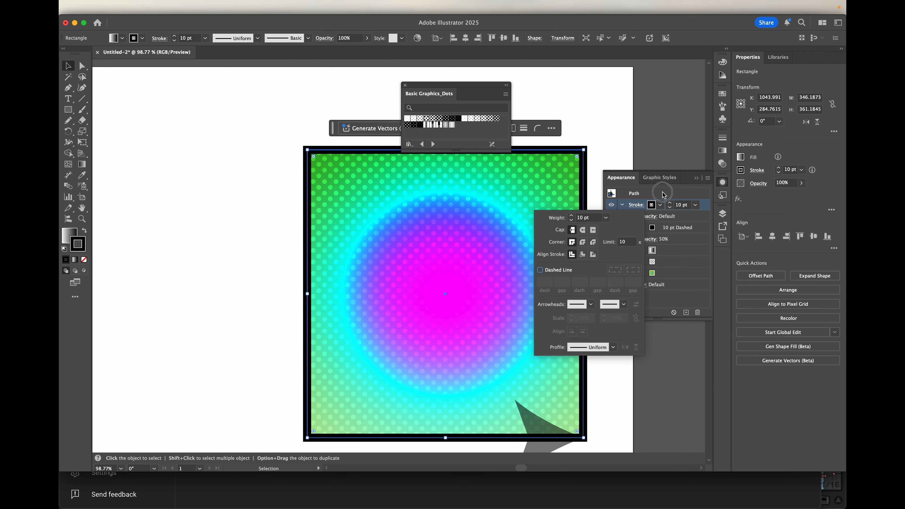
{"action": "left_click", "coordinate": [704, 204]}
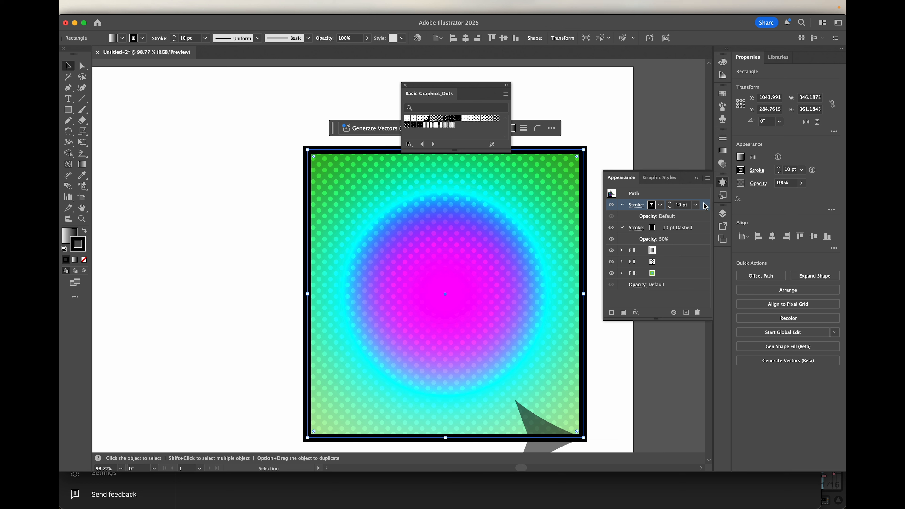
Color the solid stroke yellow and move it below the dashed black stroke.
{"action": "left_click", "coordinate": [660, 205]}
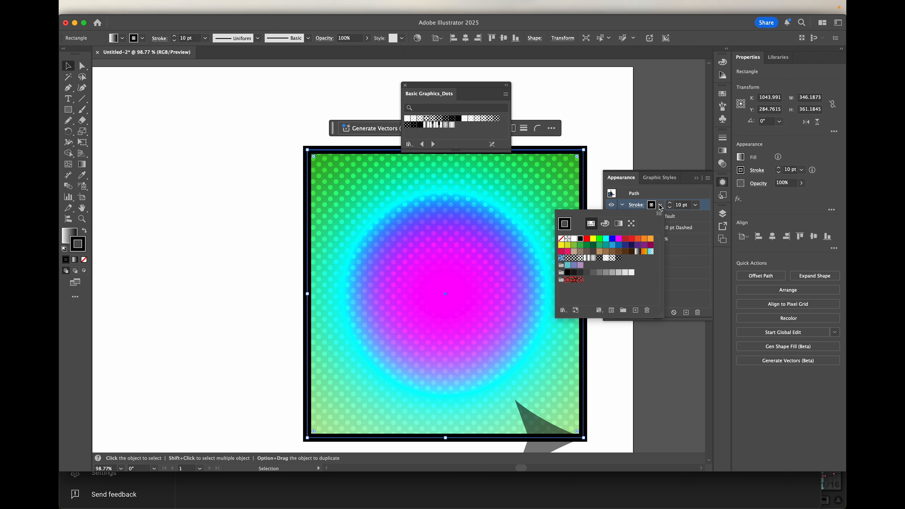
{"action": "left_click", "coordinate": [562, 246]}
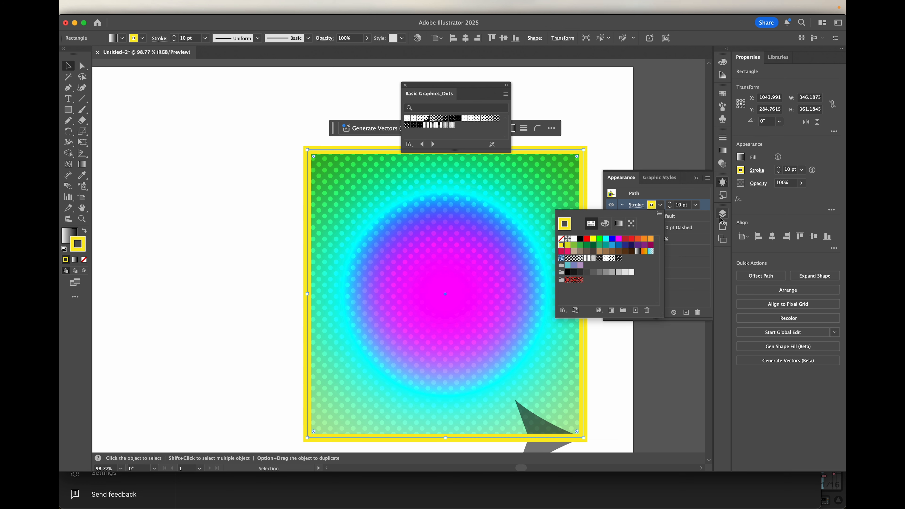
{"action": "left_click", "coordinate": [700, 200]}
{"action": "left_click", "coordinate": [706, 205]}
{"action": "mouse_move", "coordinate": [706, 203]}
{"action": "left_mouse_down"}
{"action": "mouse_move", "coordinate": [691, 235]}
{"action": "mouse_move", "coordinate": [700, 246]}
{"action": "left_mouse_up"}
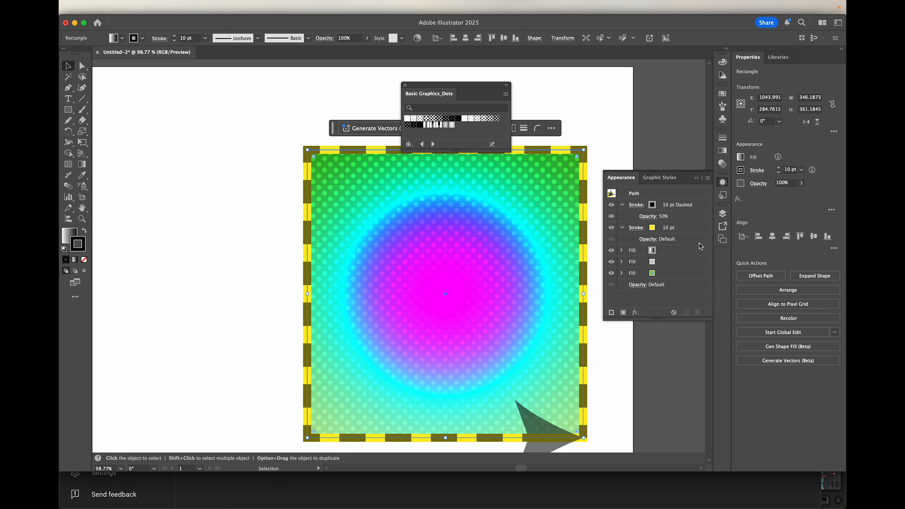
Set the opacity of the dashed black stroke to 100%.
{"action": "left_click", "coordinate": [648, 216]}
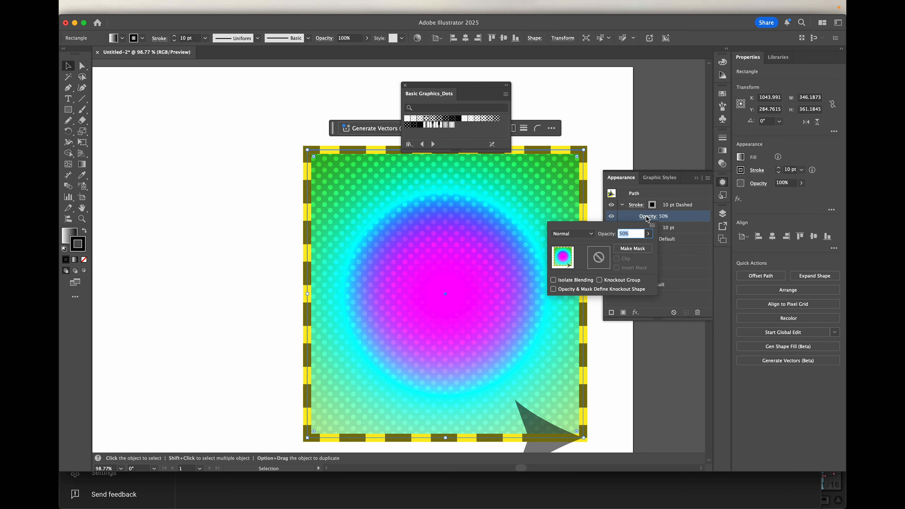
{"action": "left_click", "coordinate": [648, 233]}
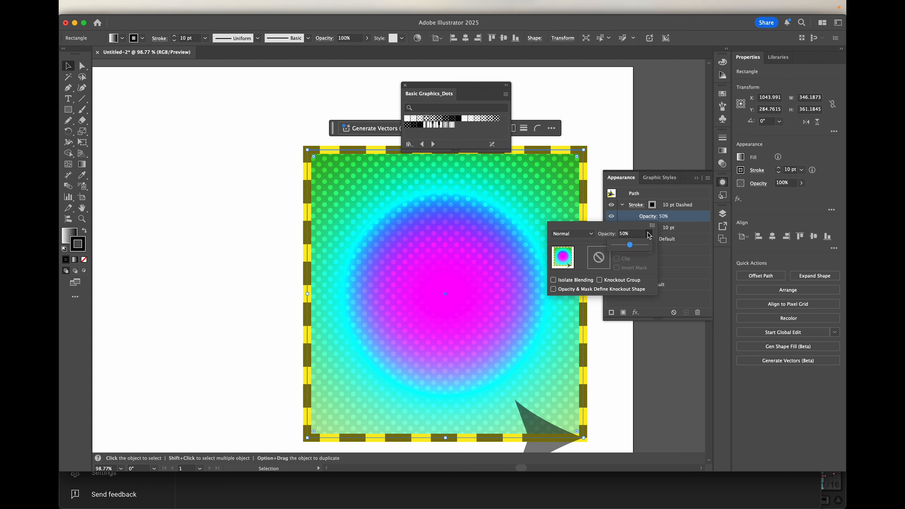
{"action": "left_click", "coordinate": [646, 249]}
{"action": "left_click_drag", "start_coordinate": [645, 250], "coordinate": [656, 249]}
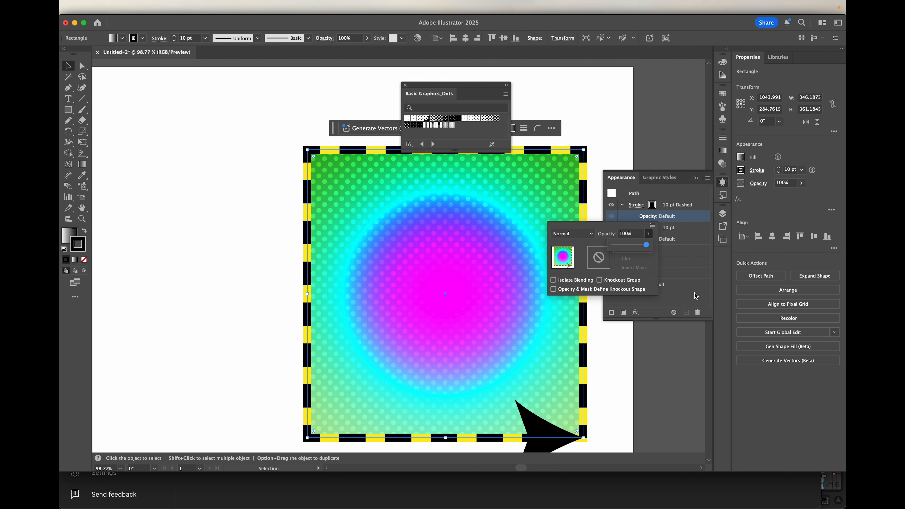
{"action": "left_click", "coordinate": [676, 188]}
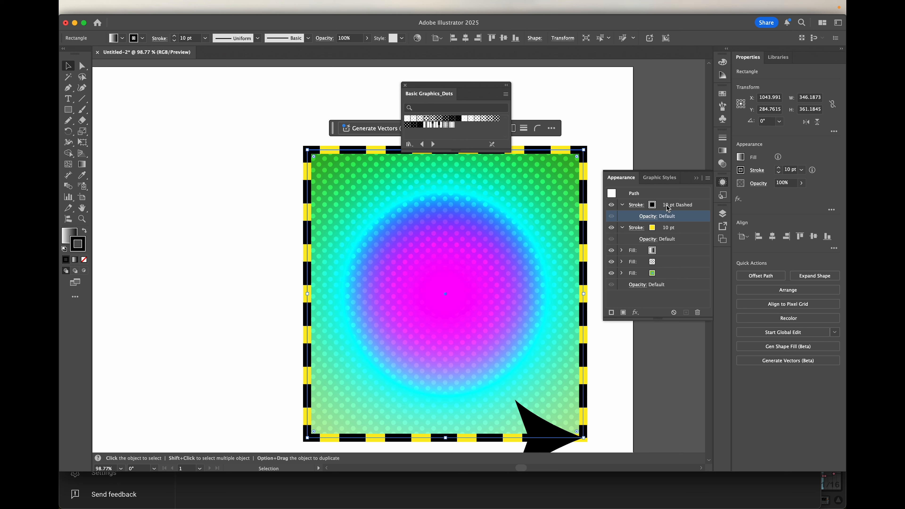
Set the weight of the rectangle's yellow stroke to 14 pt.
{"action": "left_click", "coordinate": [638, 228]}
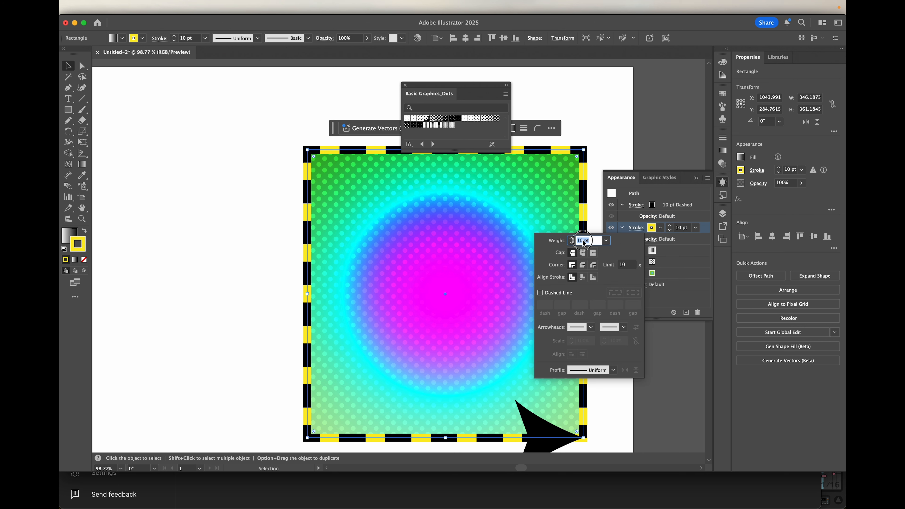
{"action": "type", "text": "14"}
{"action": "key", "text": "Return"}
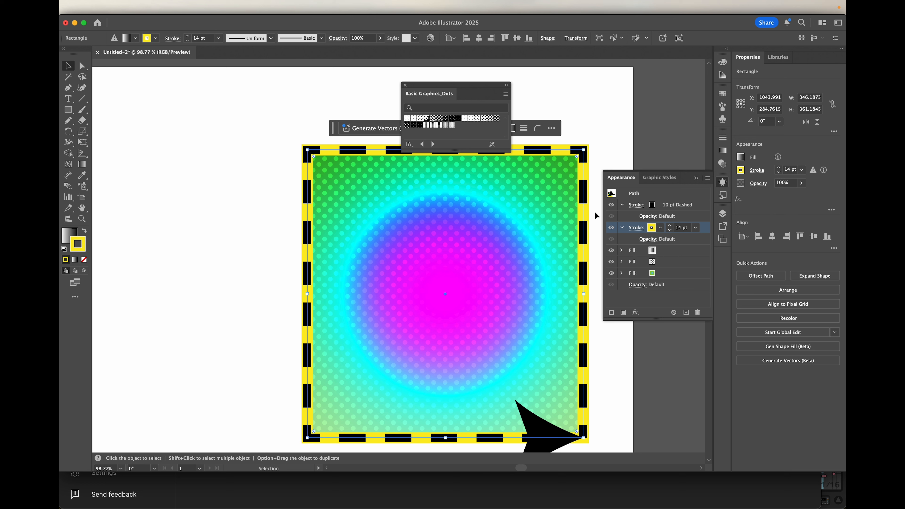
Try the Rough Pastels artistic effect on the yellow stroke, previewing it at 400%, and cancel it.
{"action": "scroll", "coordinate": [370, 297], "scroll_direction": "down", "scroll_amount": 8}
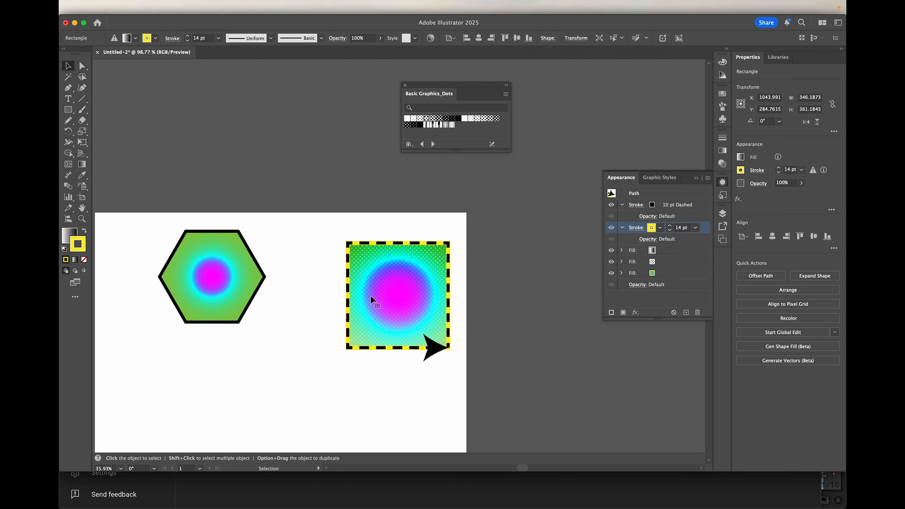
{"action": "scroll", "coordinate": [370, 297], "scroll_direction": "down", "scroll_amount": 4}
{"action": "scroll", "coordinate": [371, 297], "scroll_direction": "down", "scroll_amount": 2}
{"action": "scroll", "coordinate": [370, 297], "scroll_direction": "down", "scroll_amount": 1}
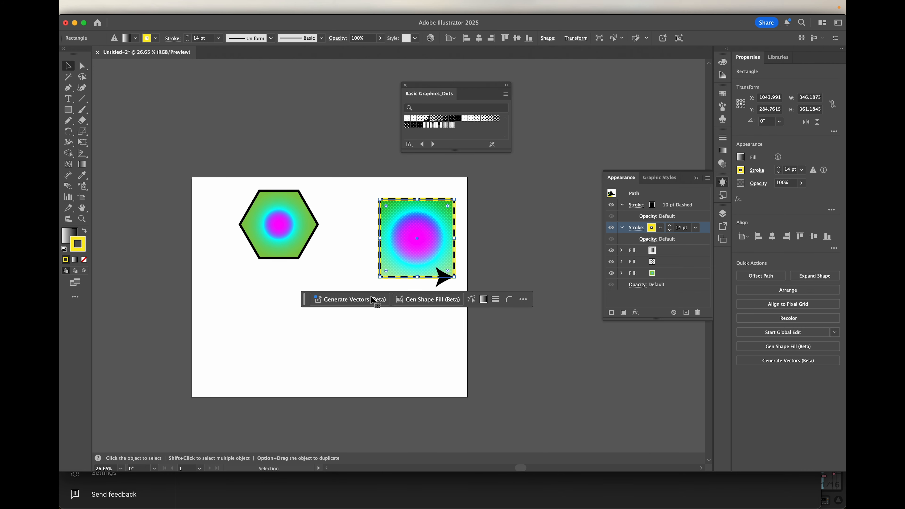
{"action": "scroll", "coordinate": [371, 296], "scroll_direction": "left", "scroll_amount": 5}
{"action": "scroll", "coordinate": [371, 297], "scroll_direction": "up", "scroll_amount": 2}
{"action": "scroll", "coordinate": [432, 283], "scroll_direction": "down", "scroll_amount": 2}
{"action": "scroll", "coordinate": [432, 284], "scroll_direction": "right", "scroll_amount": 2}
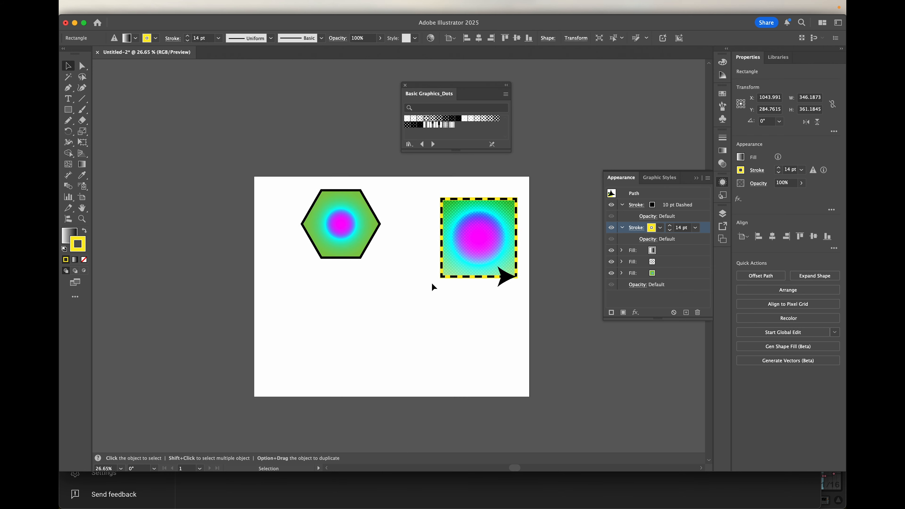
{"action": "left_click", "coordinate": [635, 313]}
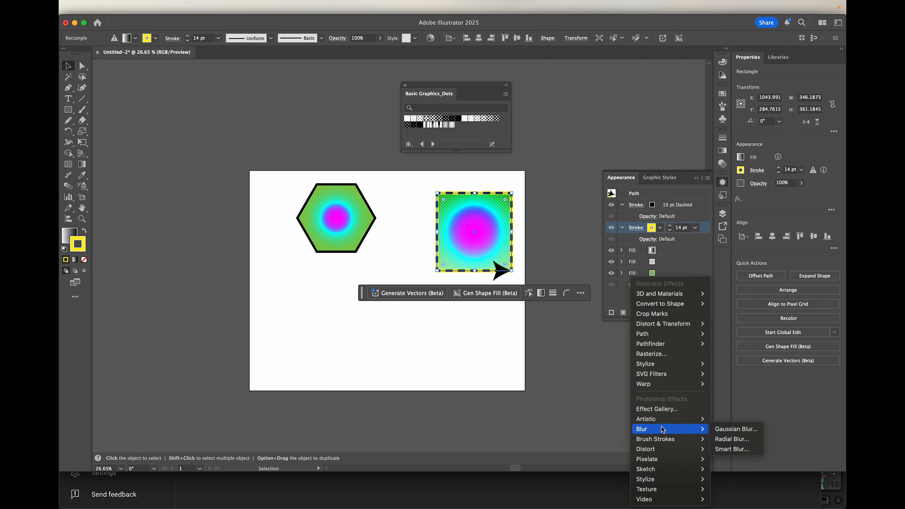
{"action": "mouse_move", "coordinate": [663, 421]}
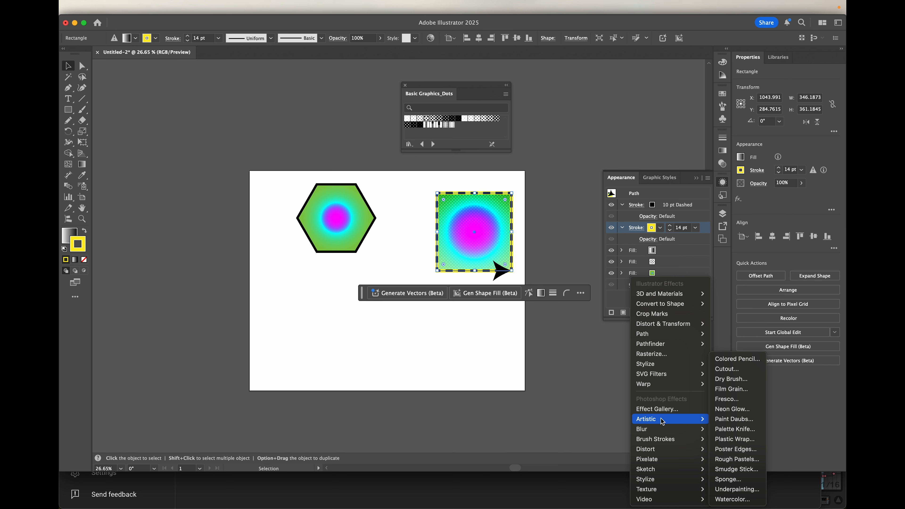
{"action": "left_click", "coordinate": [743, 462]}
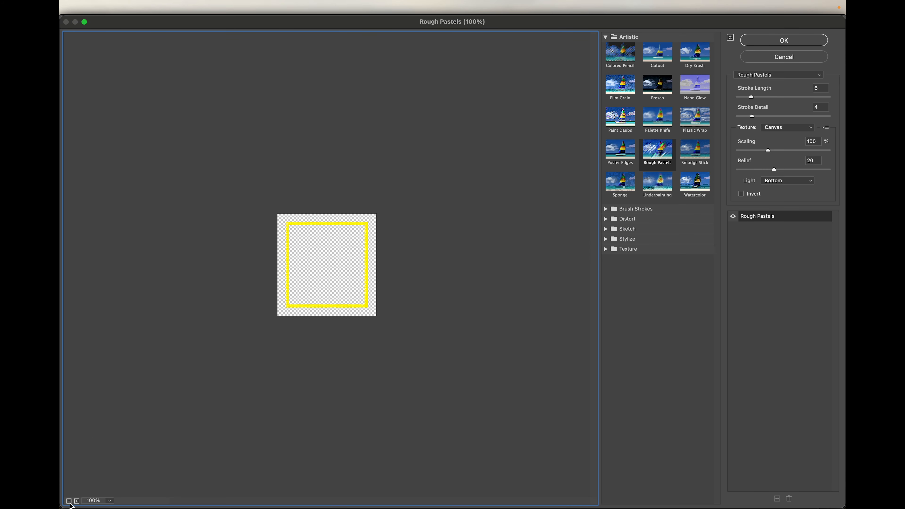
{"action": "left_click", "coordinate": [77, 501]}
{"action": "left_click", "coordinate": [76, 501]}
{"action": "left_click", "coordinate": [77, 501]}
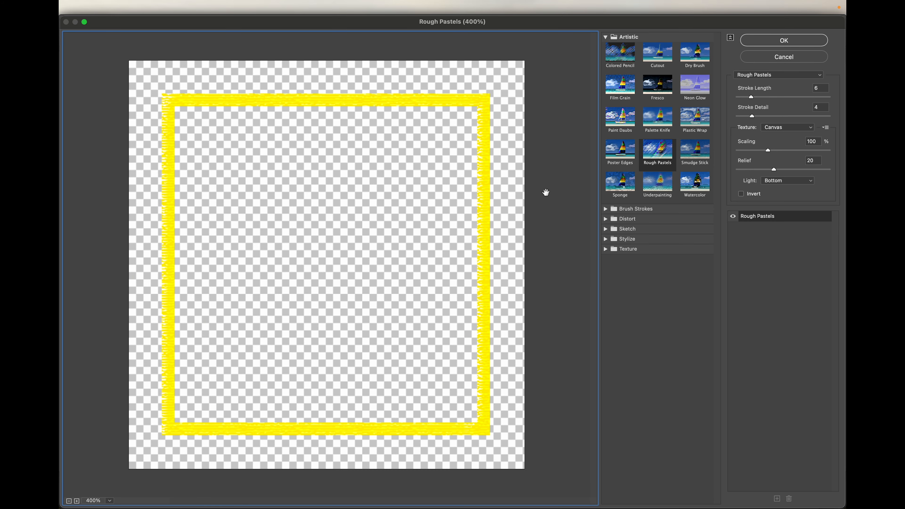
{"action": "left_click", "coordinate": [775, 57]}
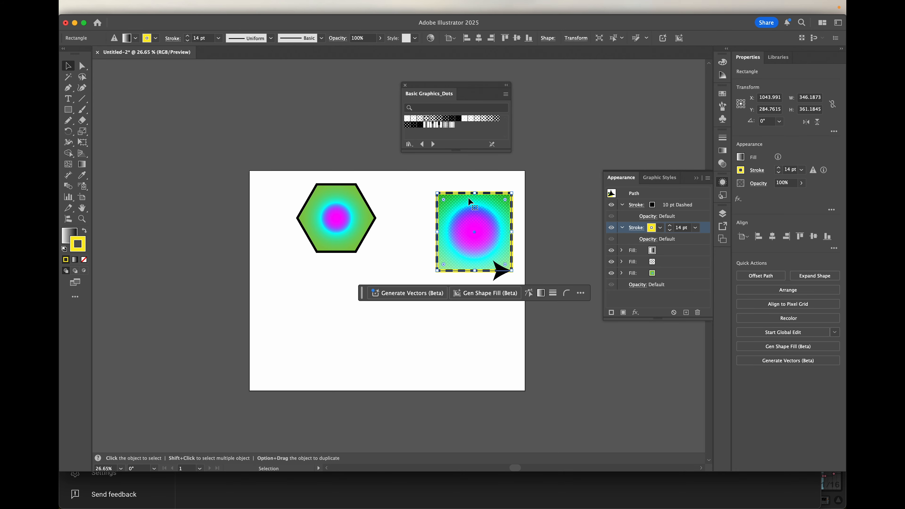
{"action": "scroll", "coordinate": [426, 248], "scroll_direction": "up", "scroll_amount": 5}
{"action": "scroll", "coordinate": [427, 247], "scroll_direction": "right", "scroll_amount": 3}
{"action": "scroll", "coordinate": [427, 247], "scroll_direction": "up", "scroll_amount": 3}
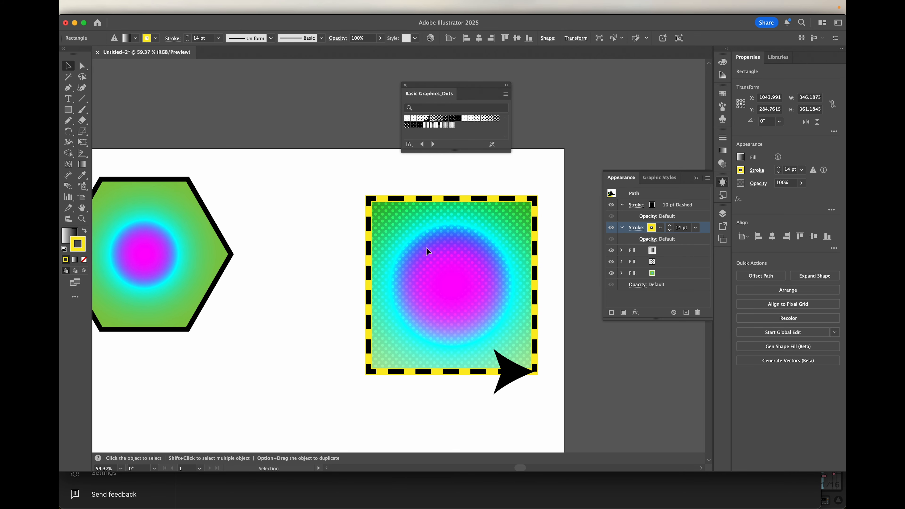
{"action": "scroll", "coordinate": [427, 248], "scroll_direction": "up", "scroll_amount": 1}
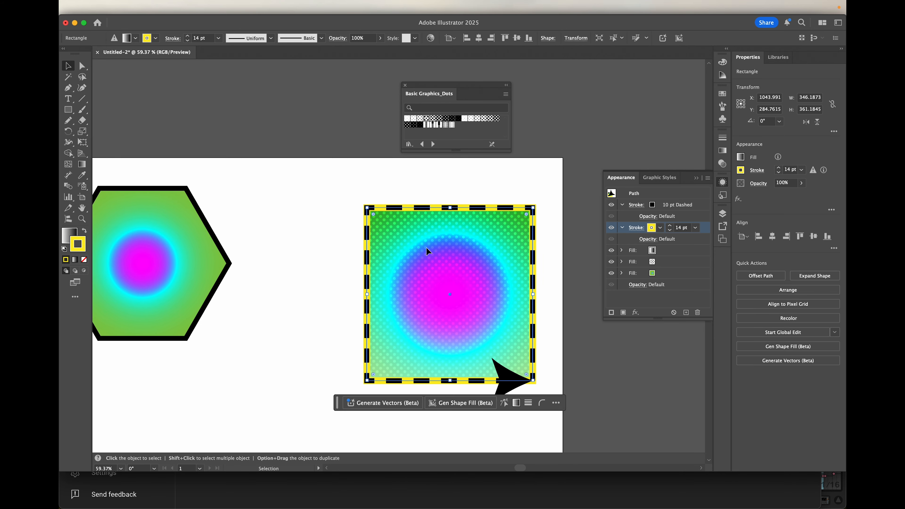
{"action": "left_click", "coordinate": [636, 313]}
{"action": "mouse_move", "coordinate": [661, 478]}
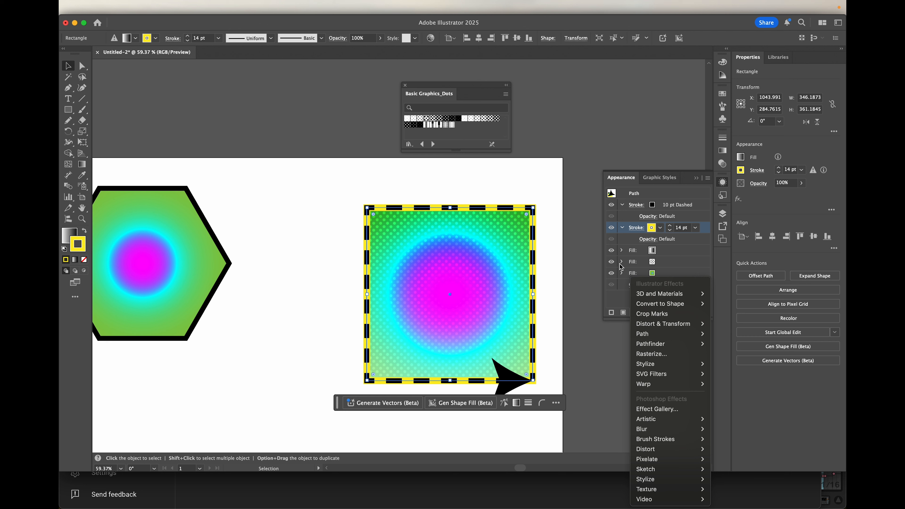
{"action": "left_click", "coordinate": [685, 245]}
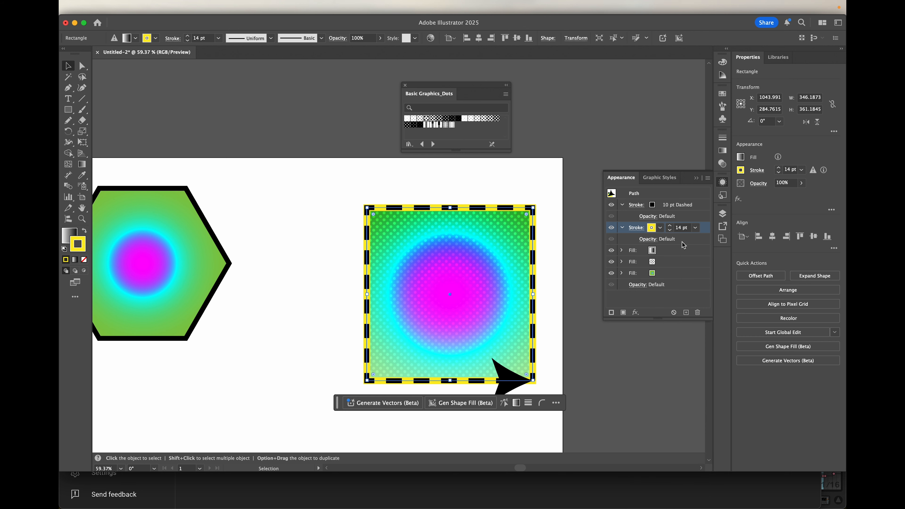
Start a Paint Daubs artistic effect on the rectangle's lowest fill, the green radial gradient, and enlarge the preview to 600%.
{"action": "left_click", "coordinate": [674, 276]}
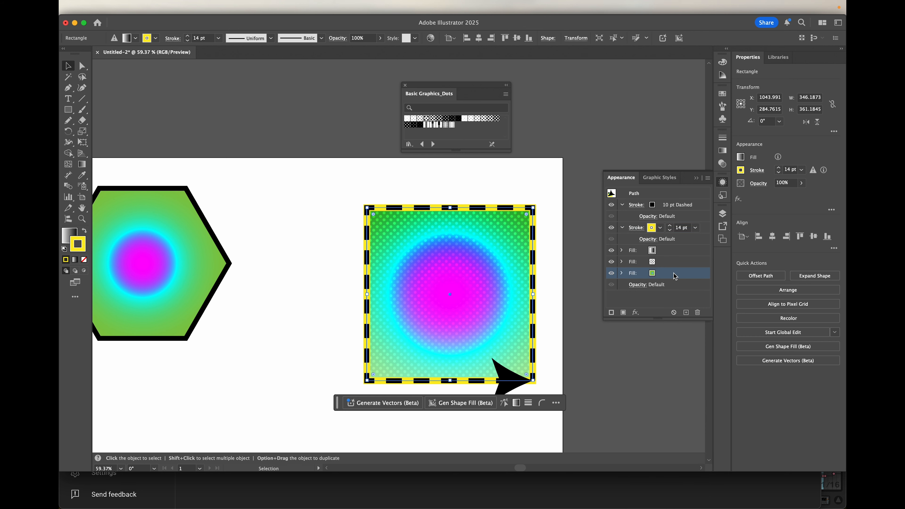
{"action": "left_click", "coordinate": [636, 313]}
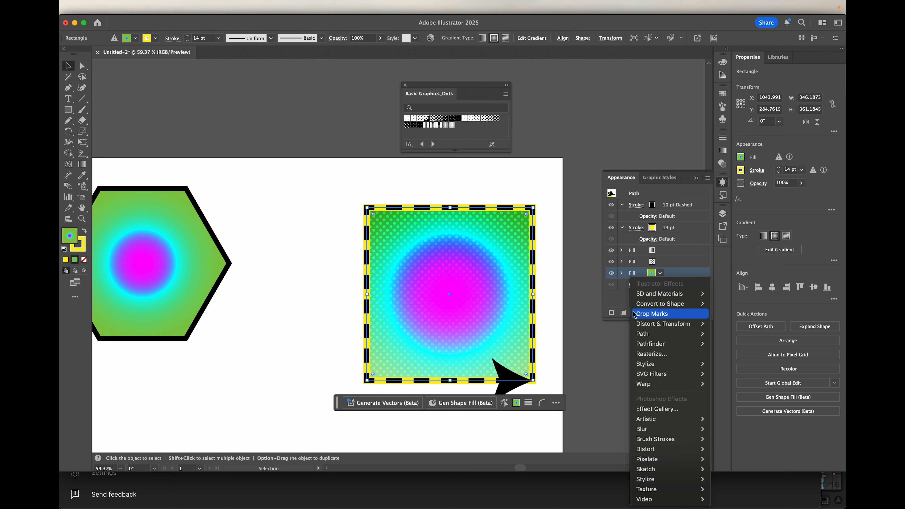
{"action": "mouse_move", "coordinate": [657, 448]}
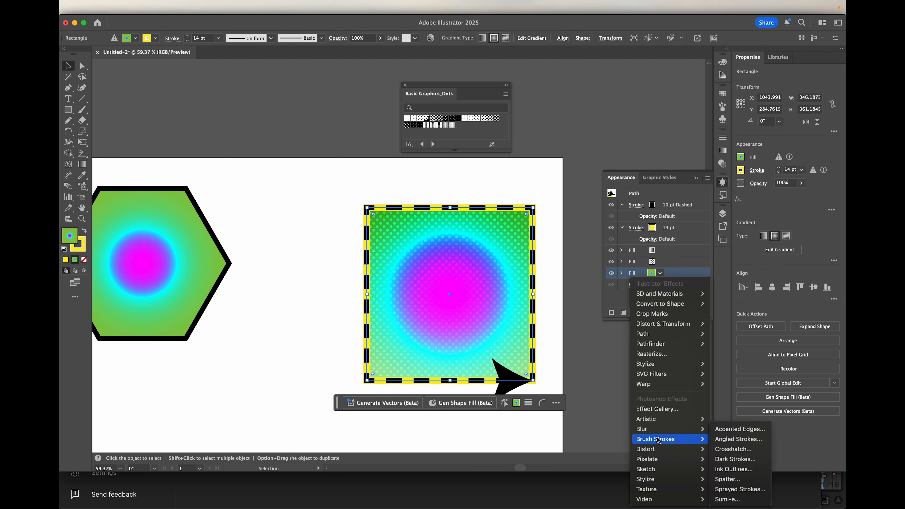
{"action": "mouse_move", "coordinate": [665, 479]}
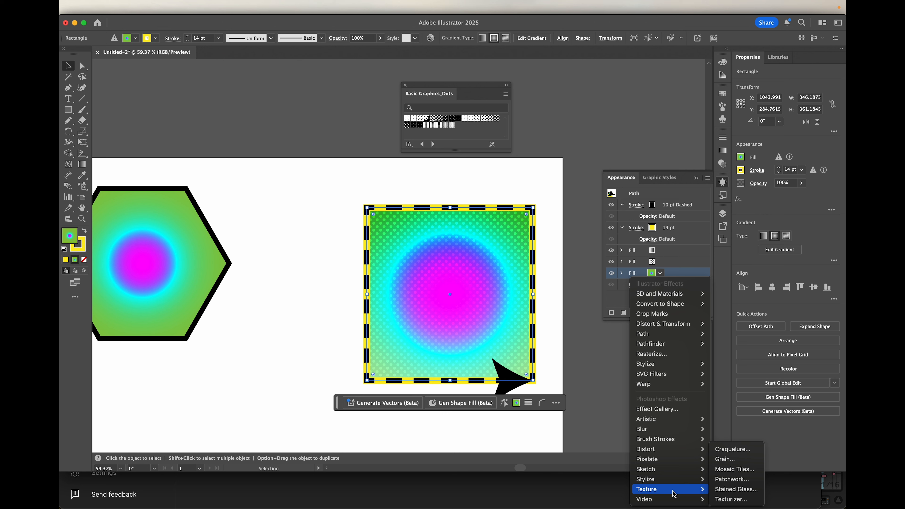
{"action": "mouse_move", "coordinate": [682, 422]}
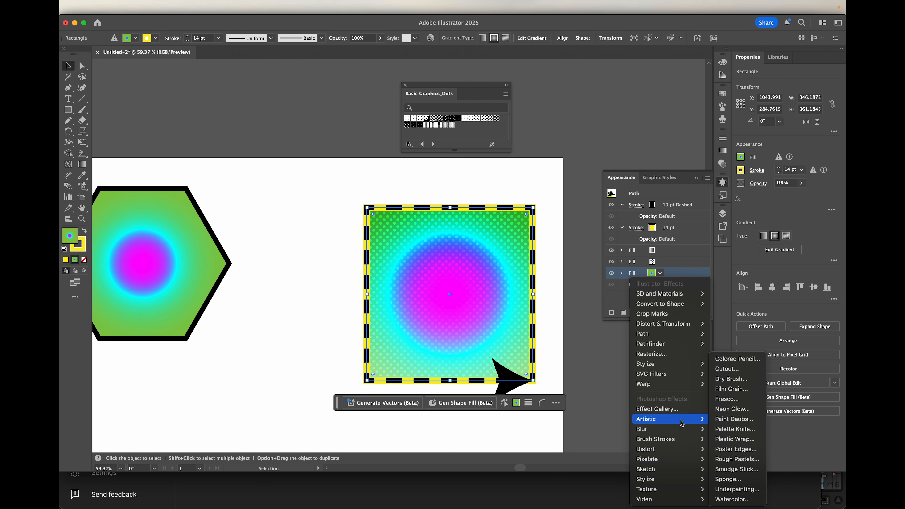
{"action": "left_click", "coordinate": [725, 424]}
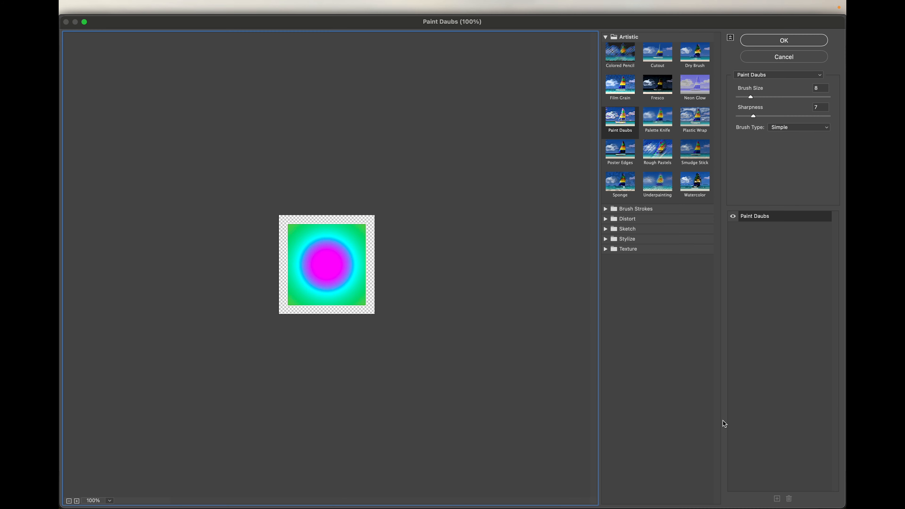
{"action": "left_click", "coordinate": [77, 501]}
{"action": "left_click", "coordinate": [77, 501]}
{"action": "left_click", "coordinate": [77, 501]}
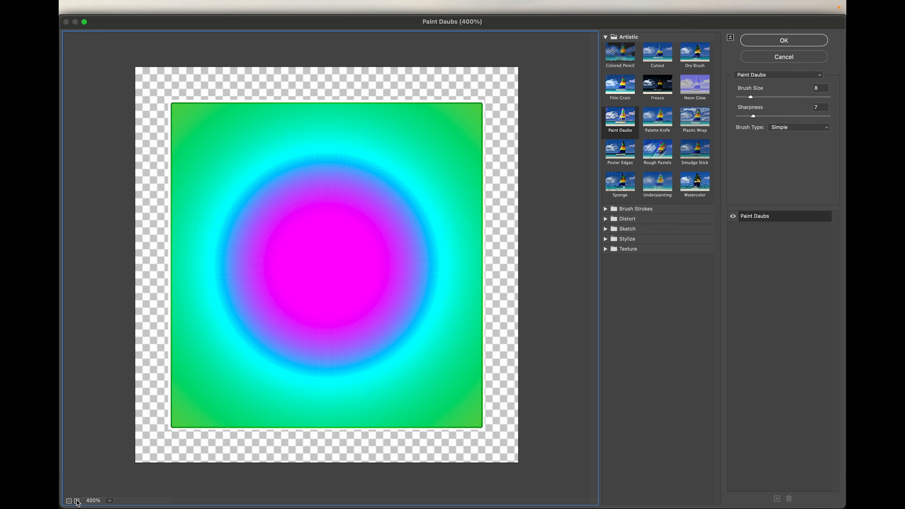
{"action": "left_click", "coordinate": [77, 501]}
{"action": "left_click", "coordinate": [77, 501]}
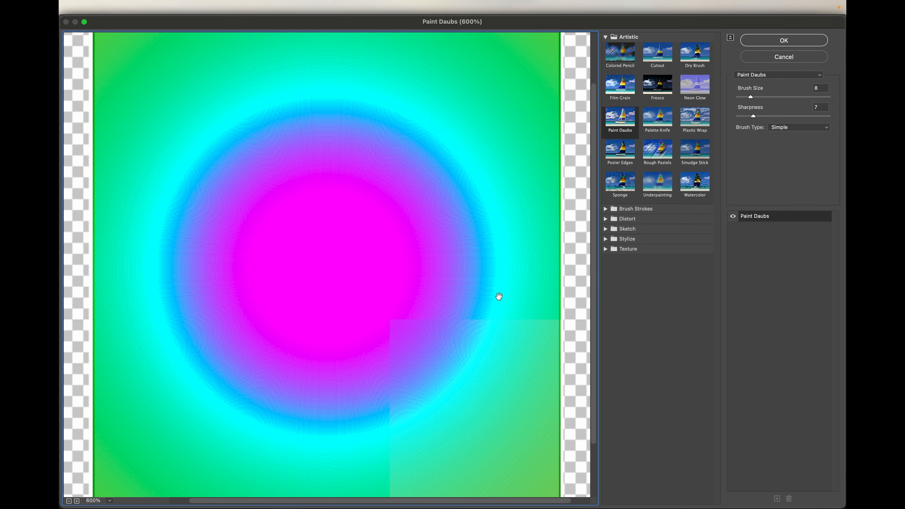
Compare Neon Glow, Poster Edges, Smudge Stick and Underpainting in the effect preview, and apply Sponge to the gradient fill.
{"action": "left_click", "coordinate": [660, 85]}
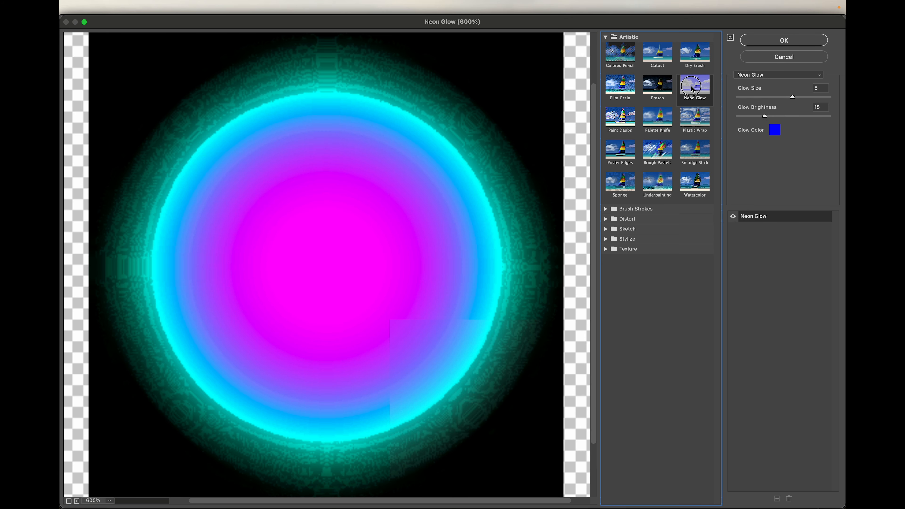
{"action": "left_click", "coordinate": [693, 86]}
{"action": "left_click", "coordinate": [611, 149]}
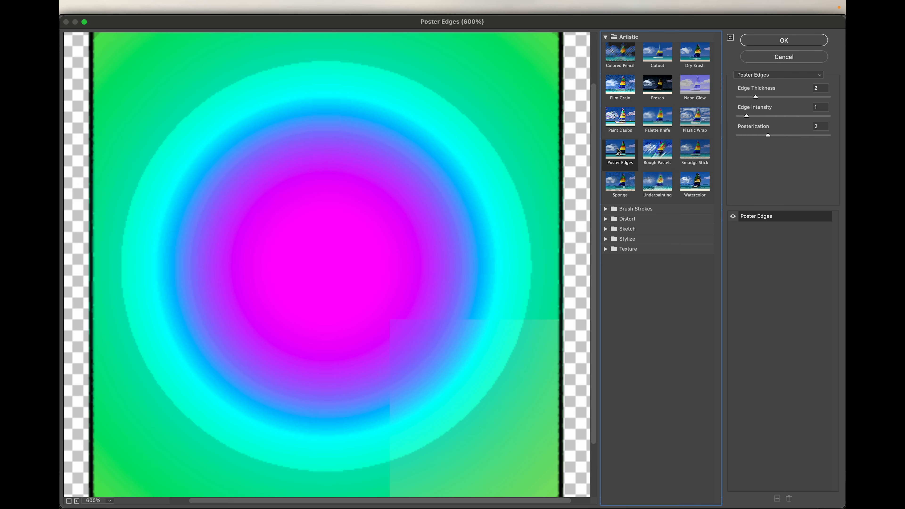
{"action": "left_click", "coordinate": [698, 153]}
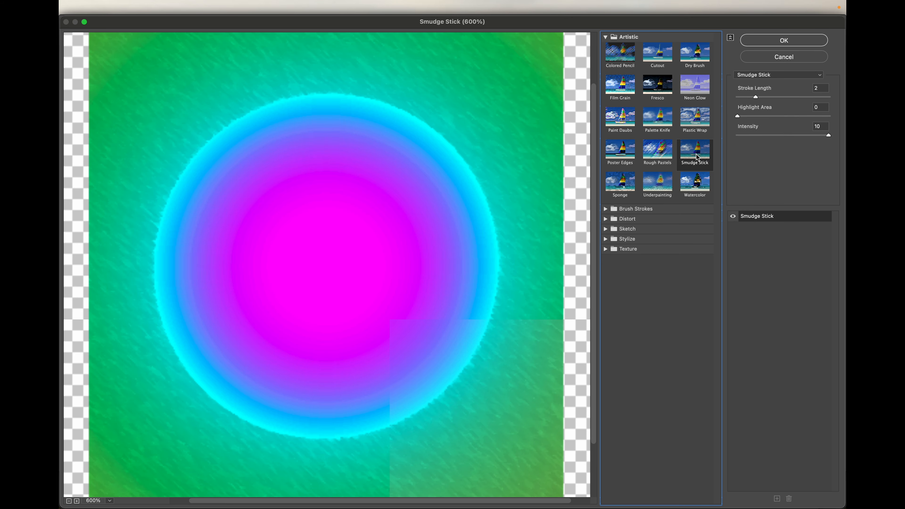
{"action": "left_click", "coordinate": [698, 182]}
{"action": "left_click", "coordinate": [648, 192]}
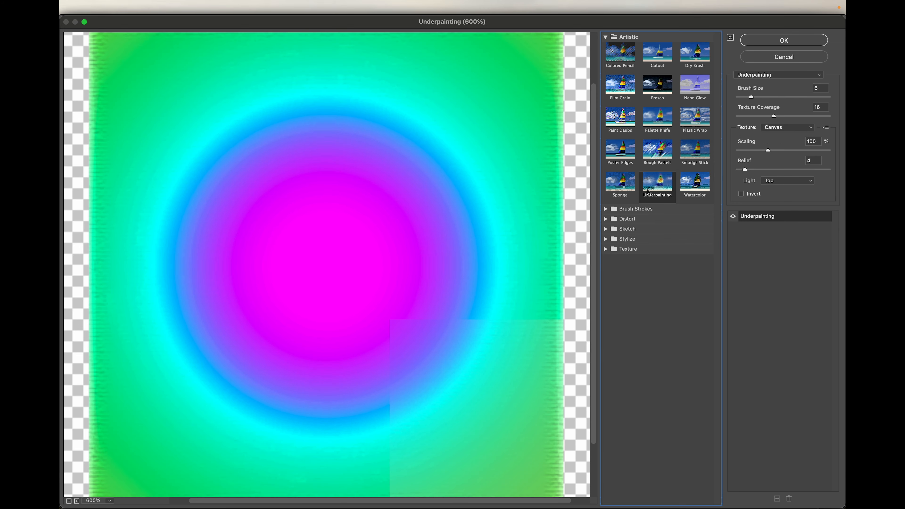
{"action": "left_click", "coordinate": [617, 183]}
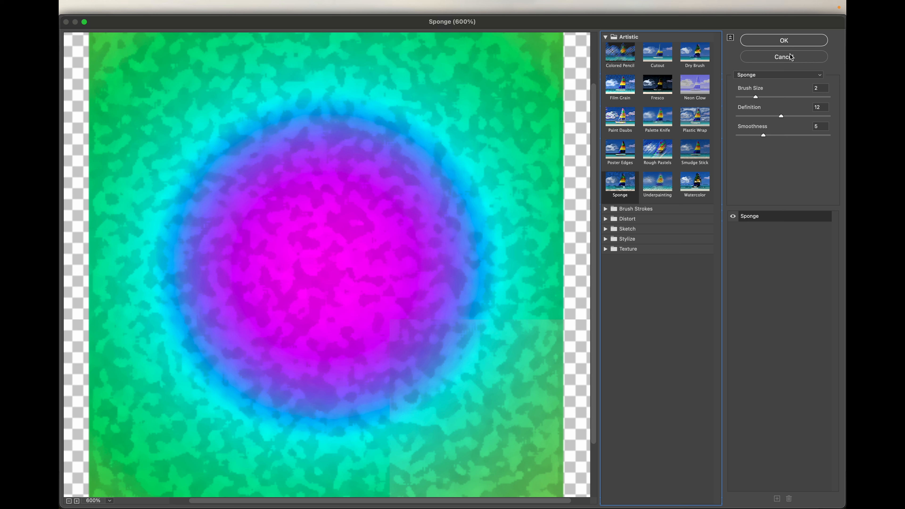
{"action": "left_click", "coordinate": [784, 41]}
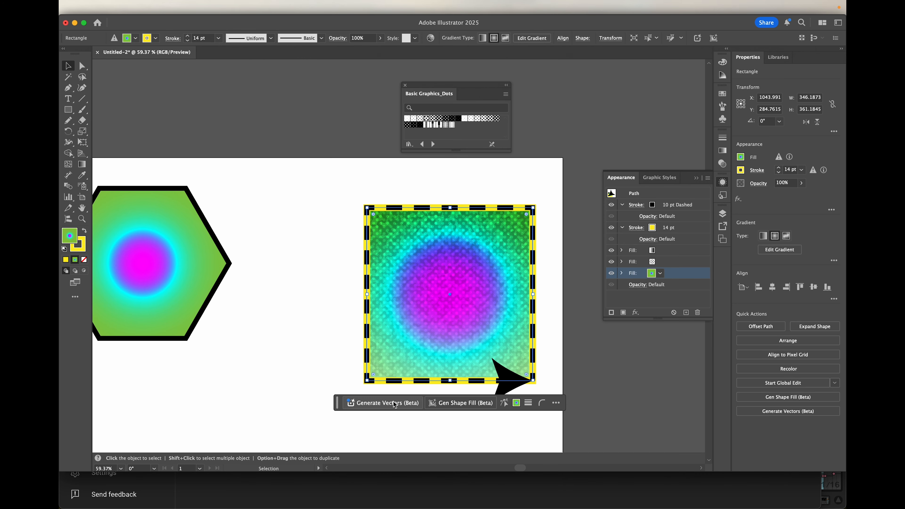
Expand the gradient fill's attributes and toggle the Sponge effect off and on to compare its appearance.
{"action": "left_click", "coordinate": [622, 273]}
{"action": "scroll", "coordinate": [672, 289], "scroll_direction": "down", "scroll_amount": 1}
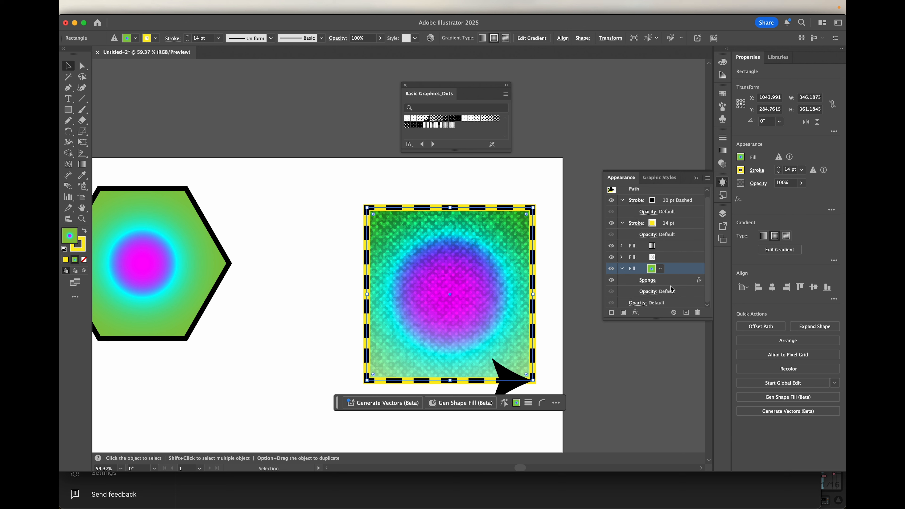
{"action": "left_click", "coordinate": [612, 284]}
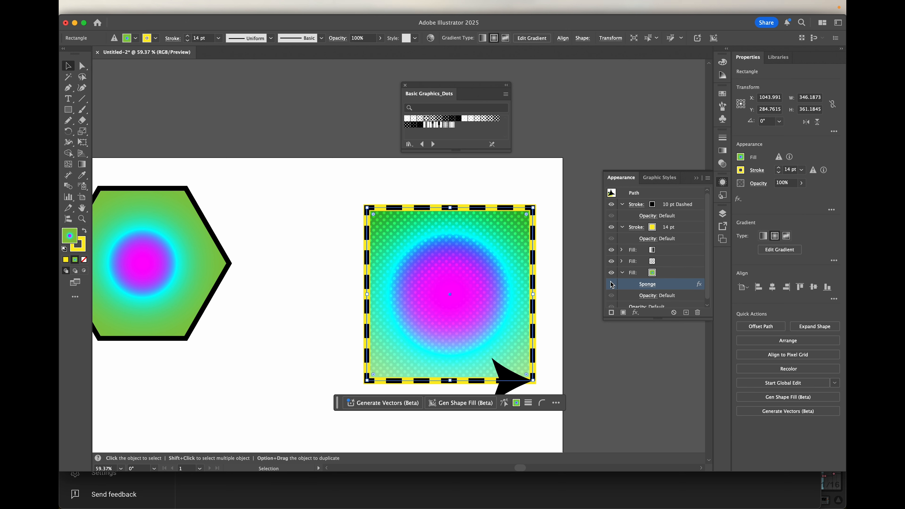
{"action": "left_click", "coordinate": [612, 284]}
{"action": "left_click", "coordinate": [612, 284]}
{"action": "left_click", "coordinate": [612, 285]}
Edit the gradient fill's Sponge effect and set its brush size to 5.
{"action": "left_click", "coordinate": [650, 287]}
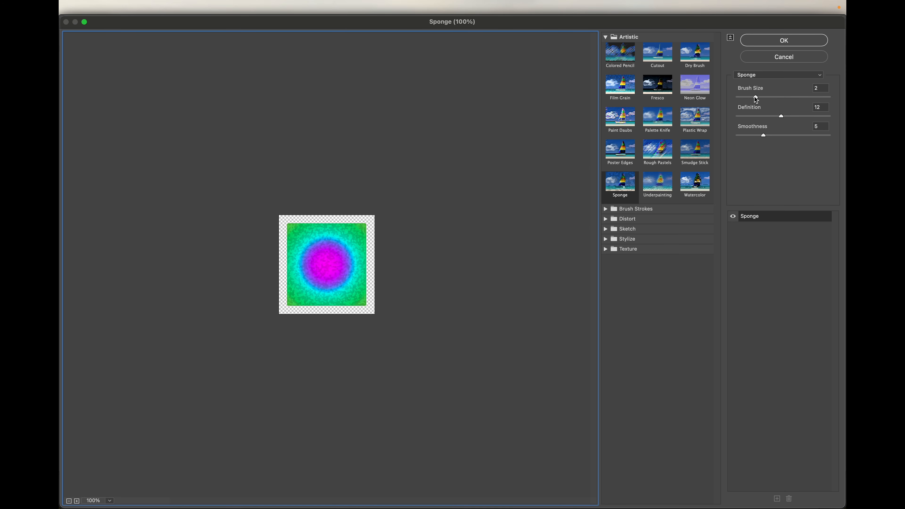
{"action": "left_click_drag", "start_coordinate": [756, 99], "coordinate": [780, 99]}
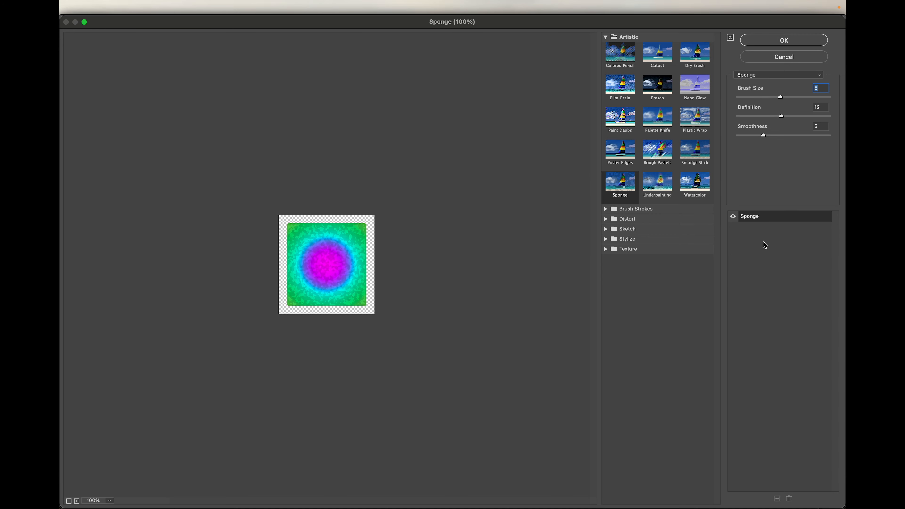
{"action": "left_click", "coordinate": [770, 40]}
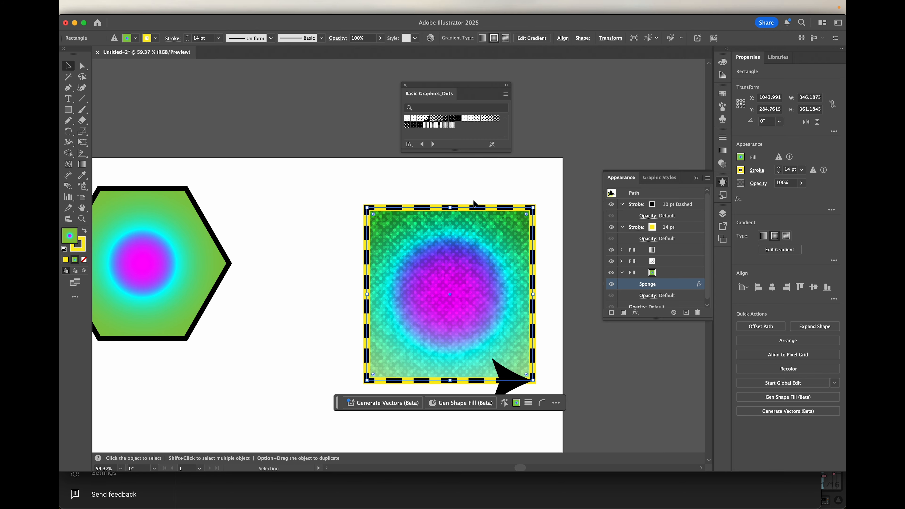
{"action": "scroll", "coordinate": [412, 317], "scroll_direction": "up", "scroll_amount": 5}
{"action": "scroll", "coordinate": [411, 317], "scroll_direction": "down", "scroll_amount": 8}
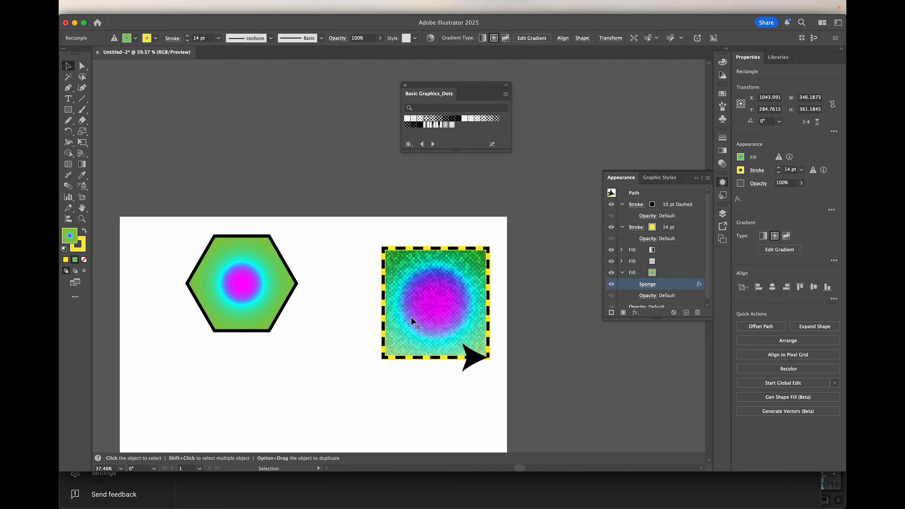
{"action": "scroll", "coordinate": [410, 314], "scroll_direction": "down", "scroll_amount": 4}
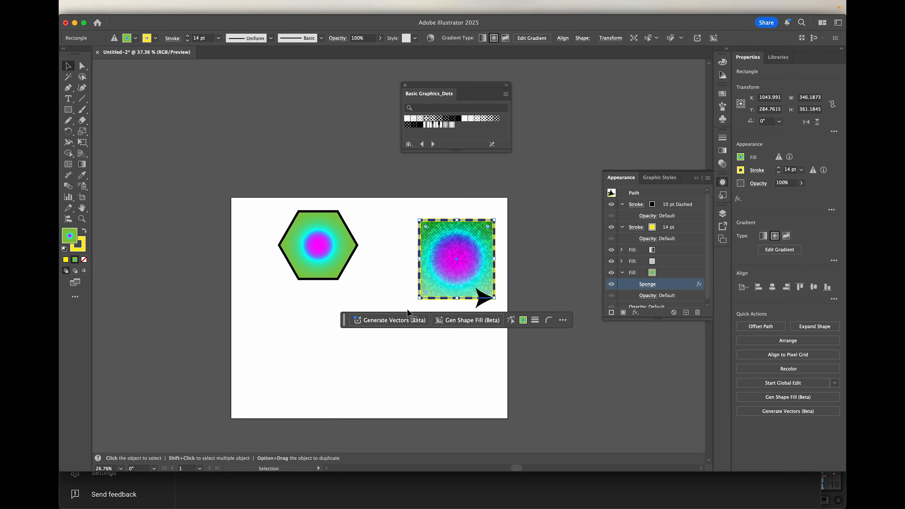
{"action": "scroll", "coordinate": [430, 290], "scroll_direction": "down", "scroll_amount": 4}
{"action": "scroll", "coordinate": [431, 289], "scroll_direction": "up", "scroll_amount": 2}
{"action": "scroll", "coordinate": [430, 289], "scroll_direction": "down", "scroll_amount": 2}
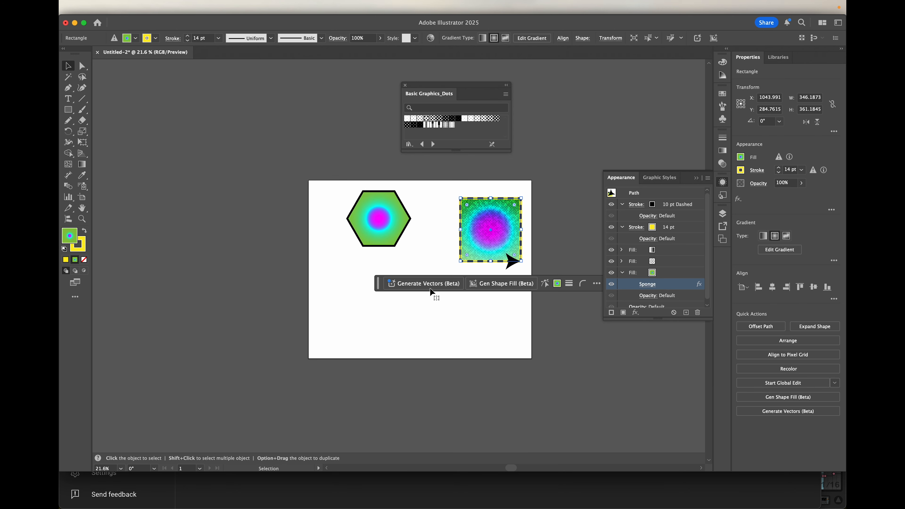